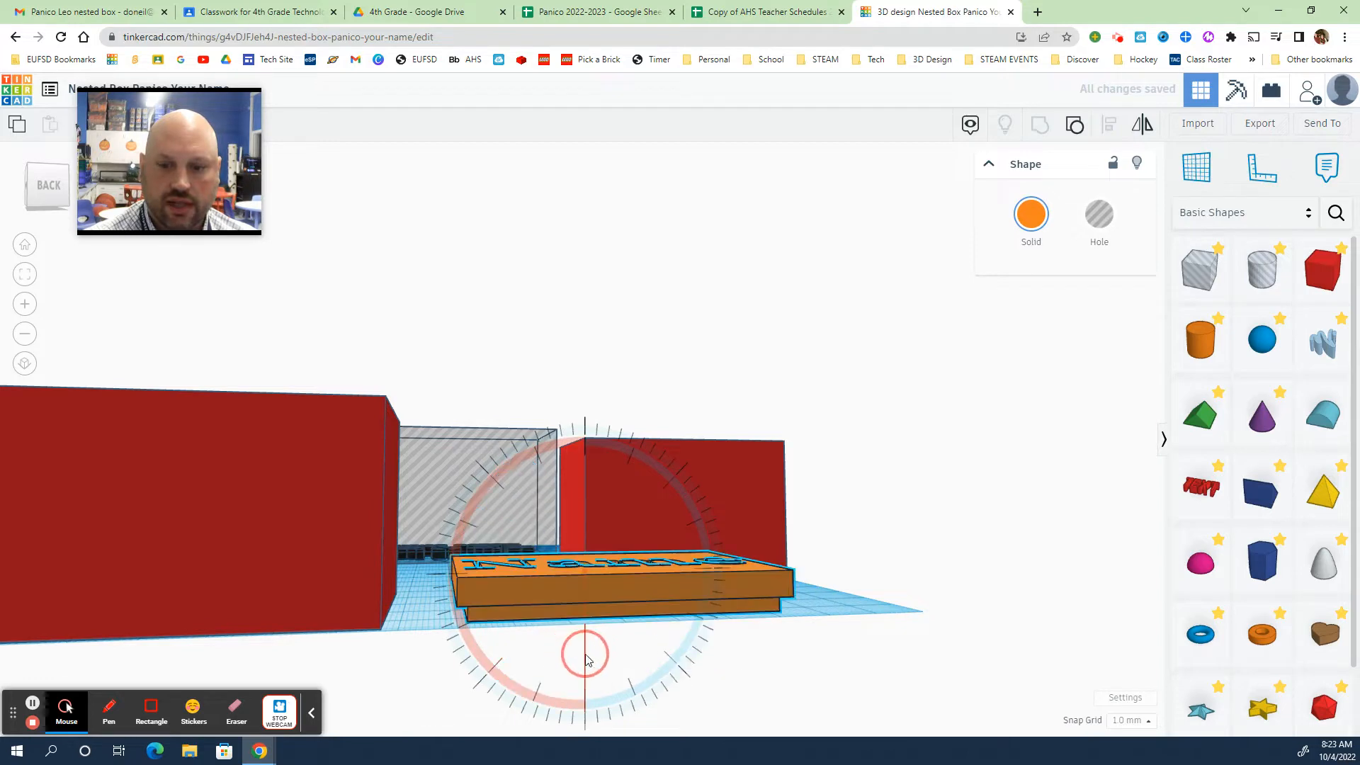
Raise the orange Name lid 36 mm above the workplane and position it over the hollow red box
right_drag(488, 655, 562, 606)
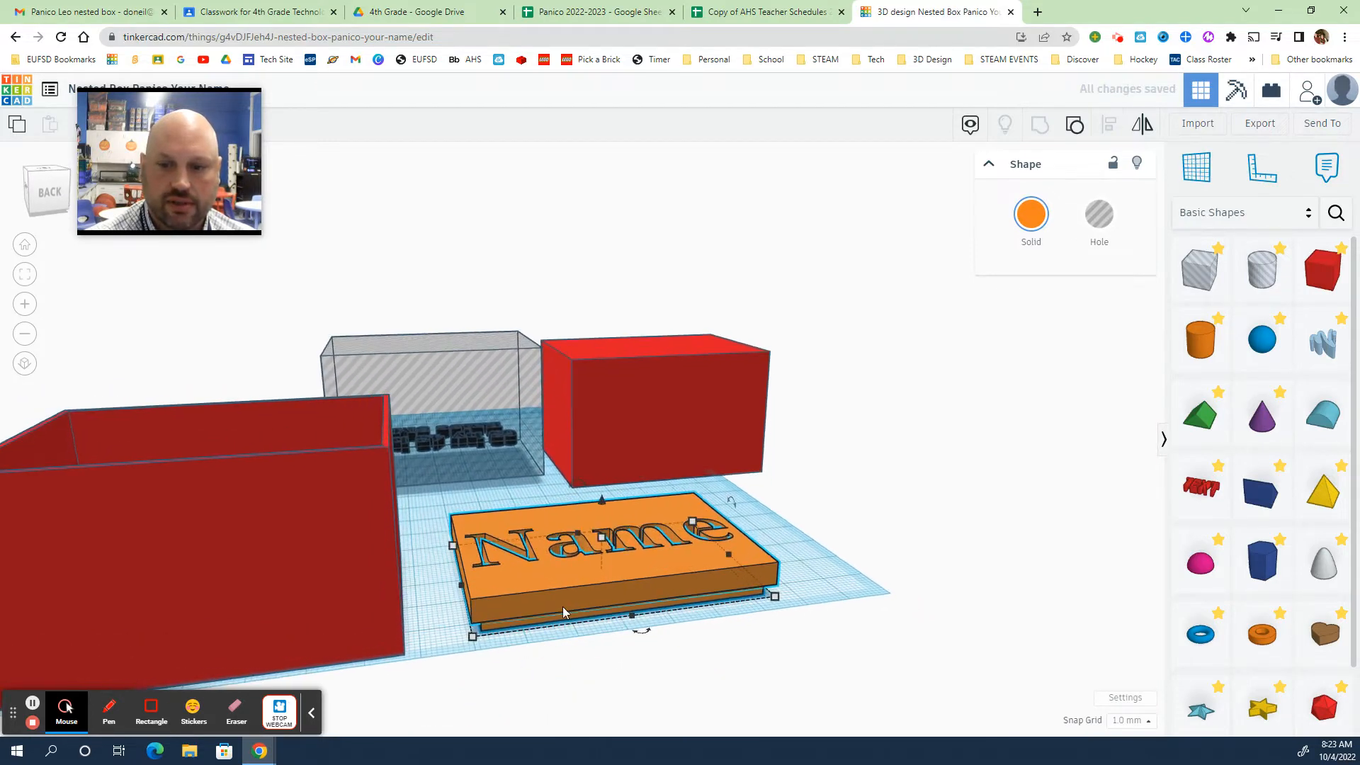
drag(602, 505, 602, 339)
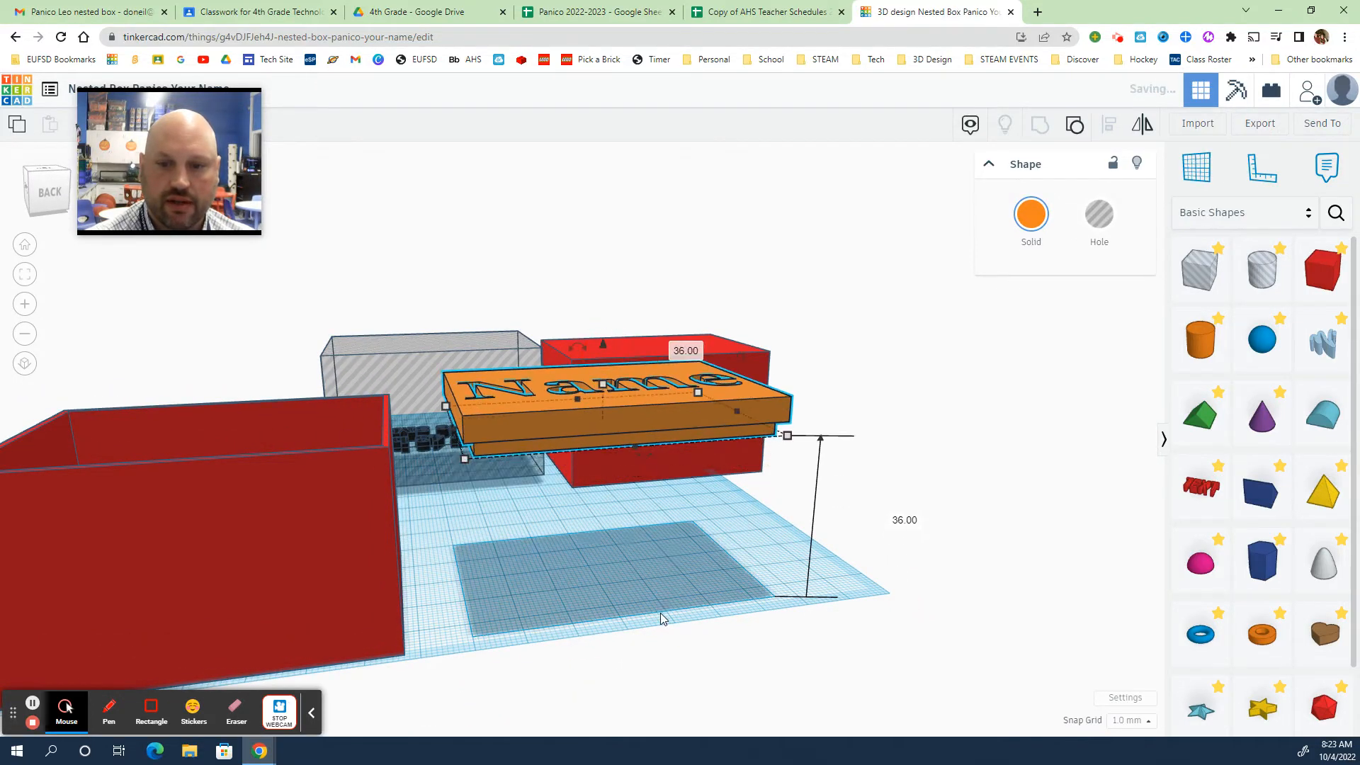
click(603, 330)
drag(559, 417, 248, 423)
right_drag(813, 605, 830, 606)
drag(435, 602, 542, 574)
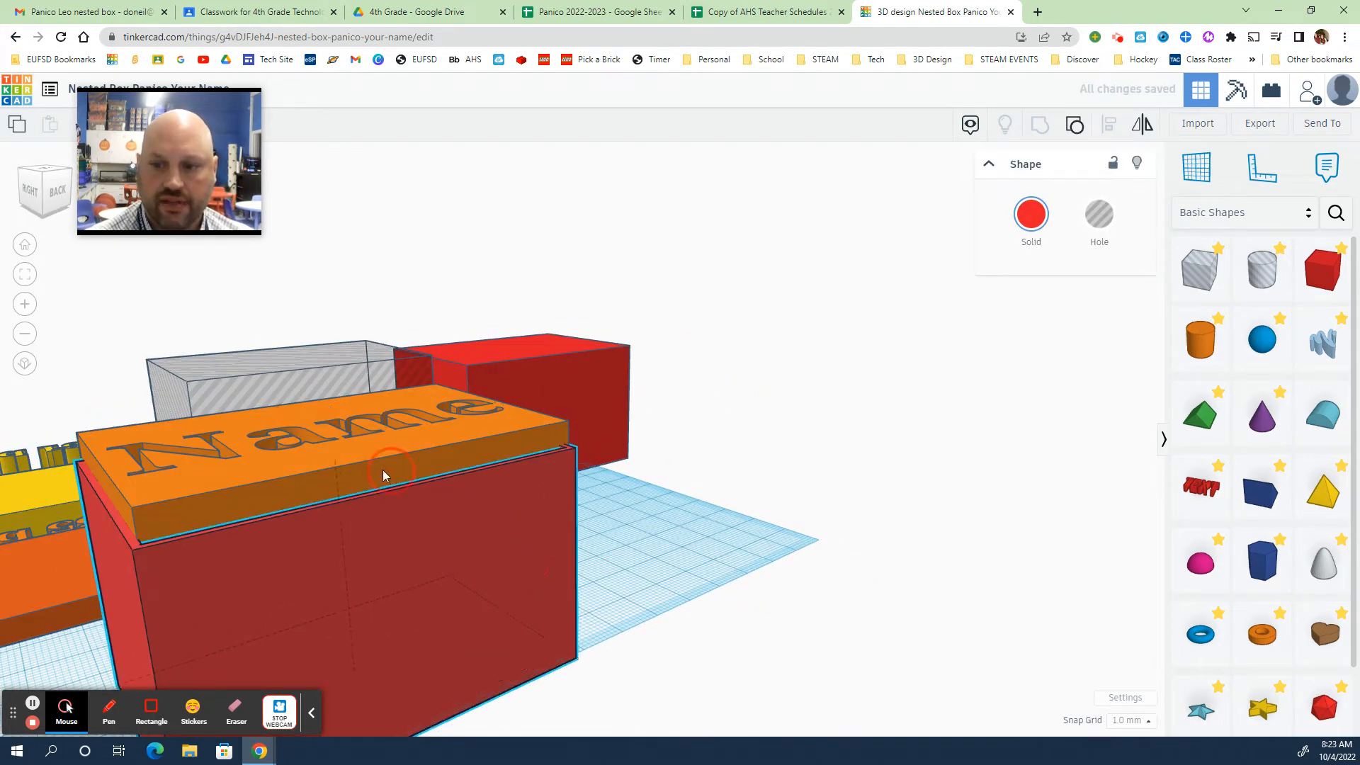
drag(383, 471, 397, 476)
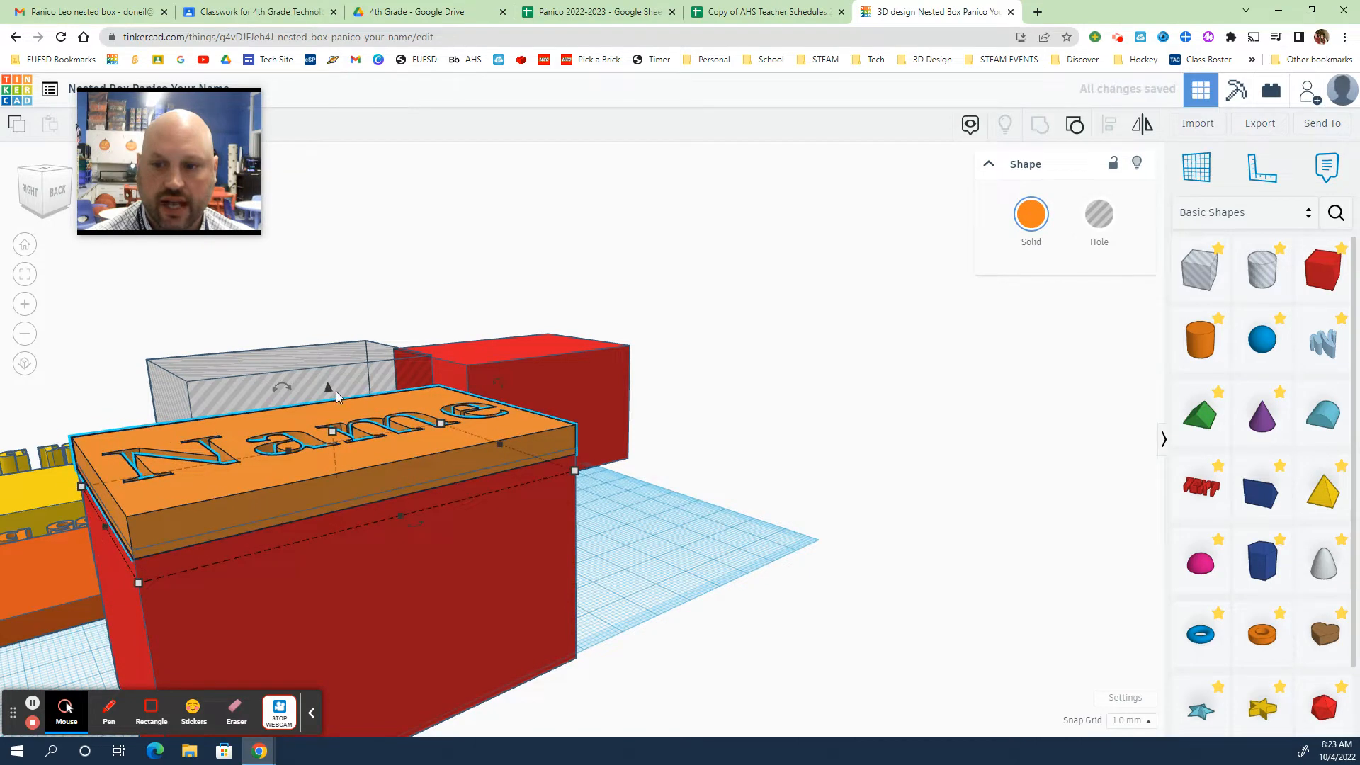
Lift the Name lid 5 mm off the hollow red box, inspect its inner rim, and lower it back into place
drag(330, 389, 325, 355)
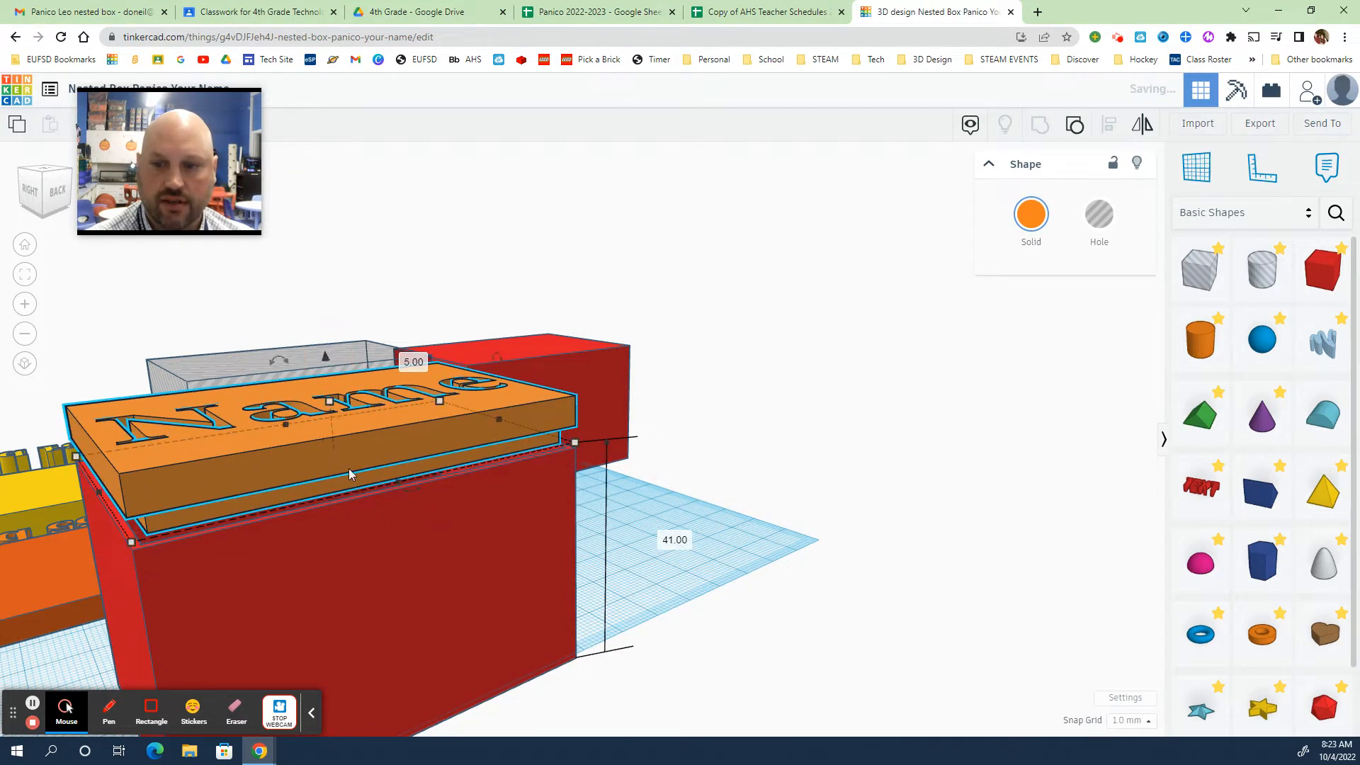
click(639, 479)
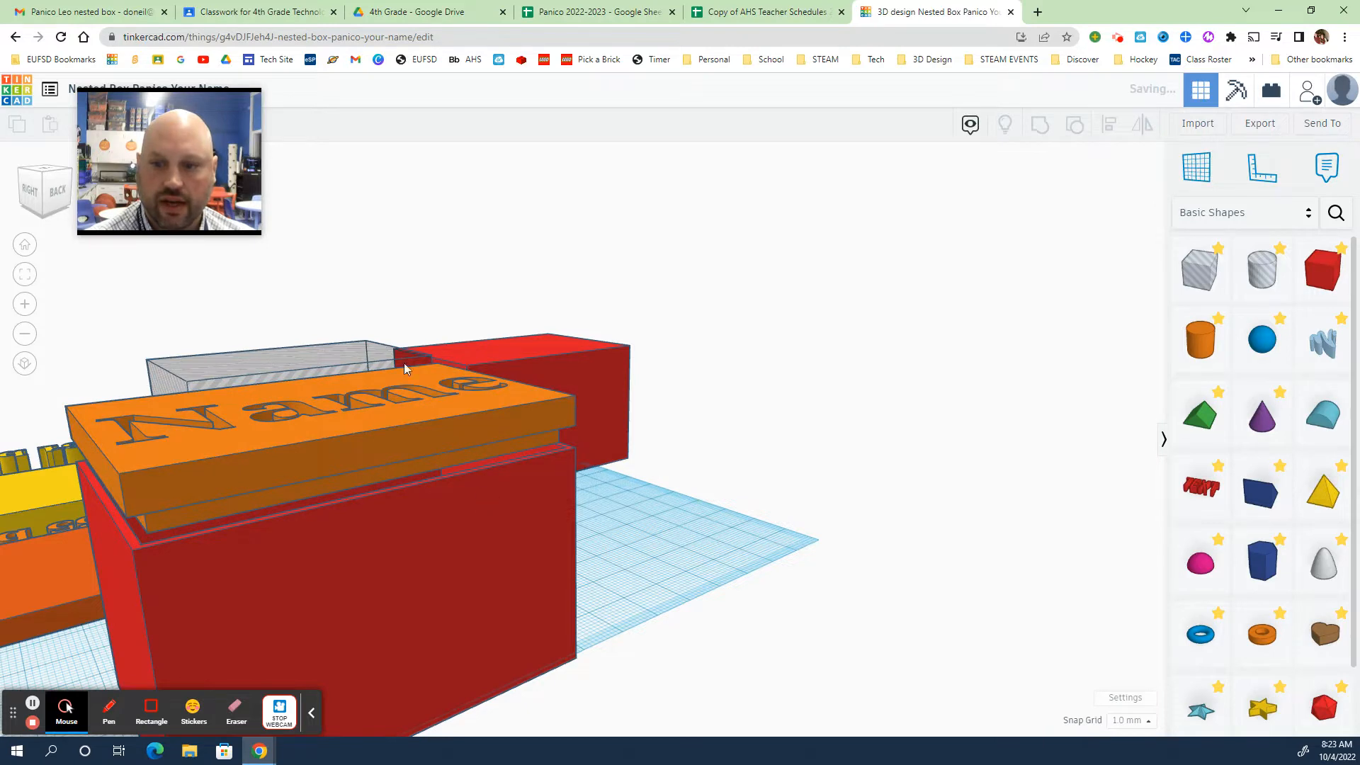
click(326, 414)
drag(328, 362, 430, 446)
click(715, 532)
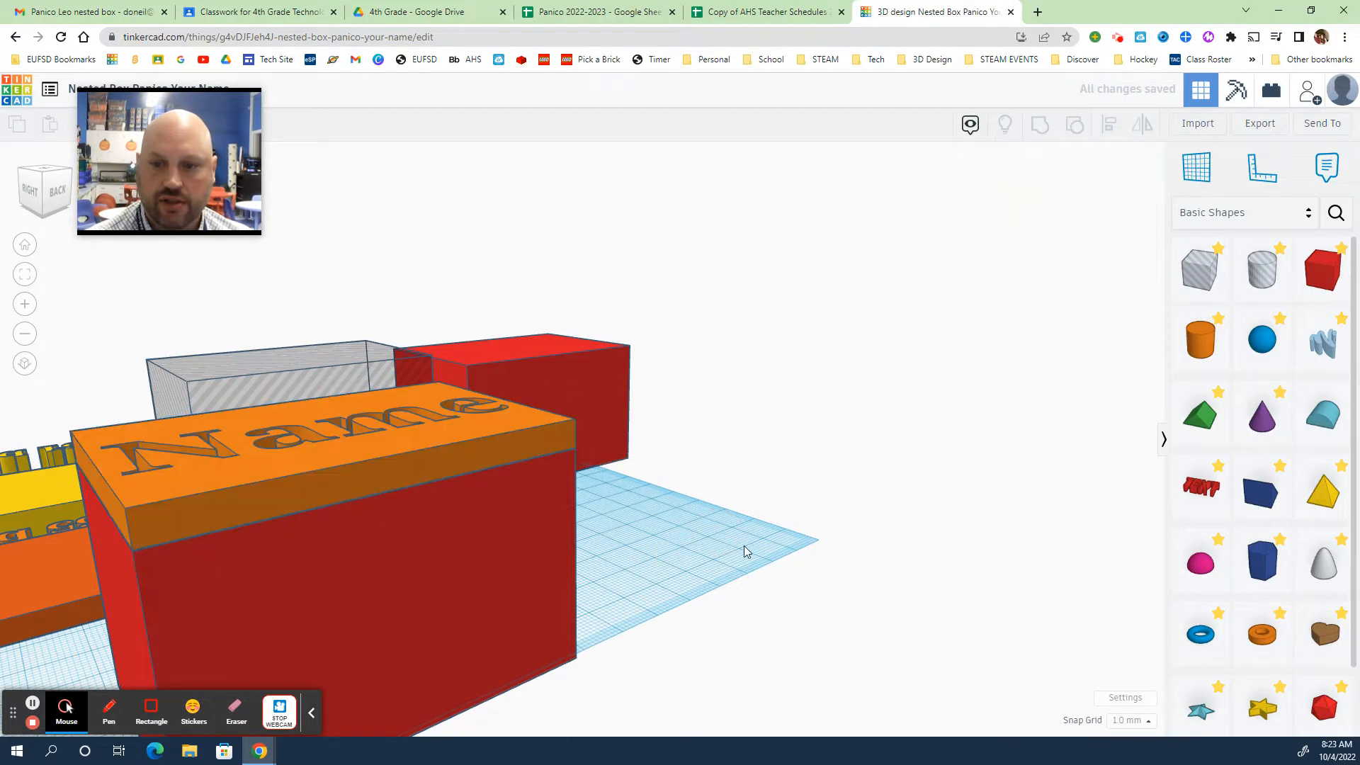
Delete the orange Name lid and the hollow red box beneath it
right_drag(745, 548, 736, 585)
click(408, 479)
key(Delete)
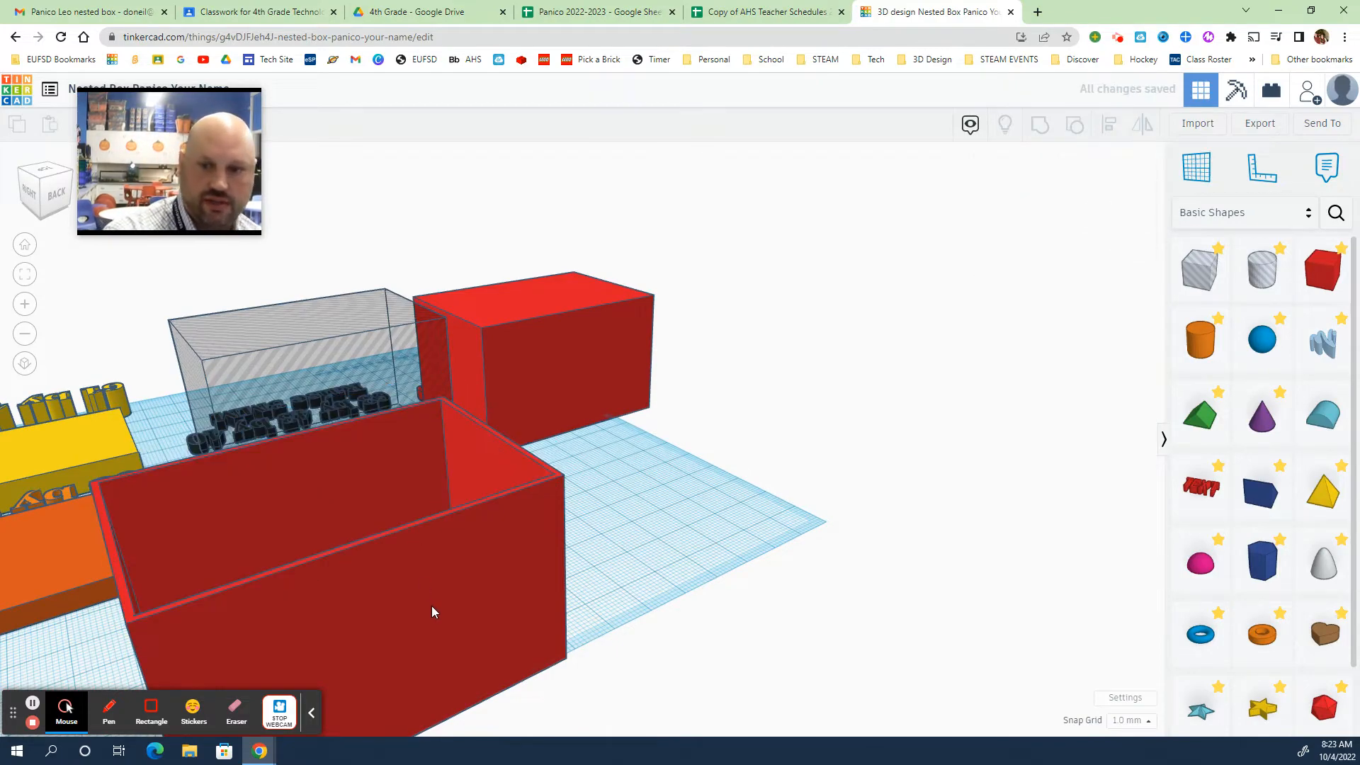
click(432, 608)
key(Delete)
Move the red sample box and its "65 by 45 by 40" label to the far side of the workplane
right_drag(470, 592, 904, 692)
scroll(862, 581, down, 6)
click(928, 630)
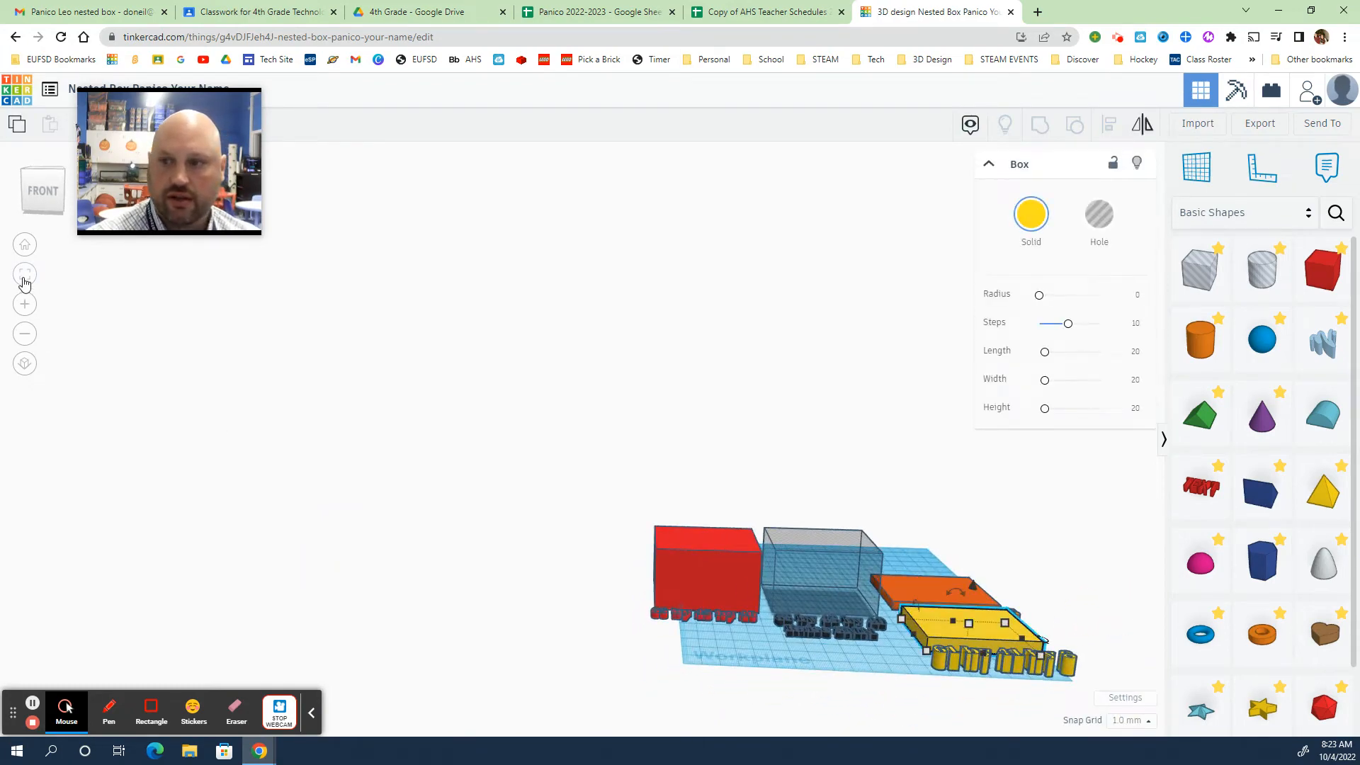
click(25, 275)
right_drag(784, 380, 614, 597)
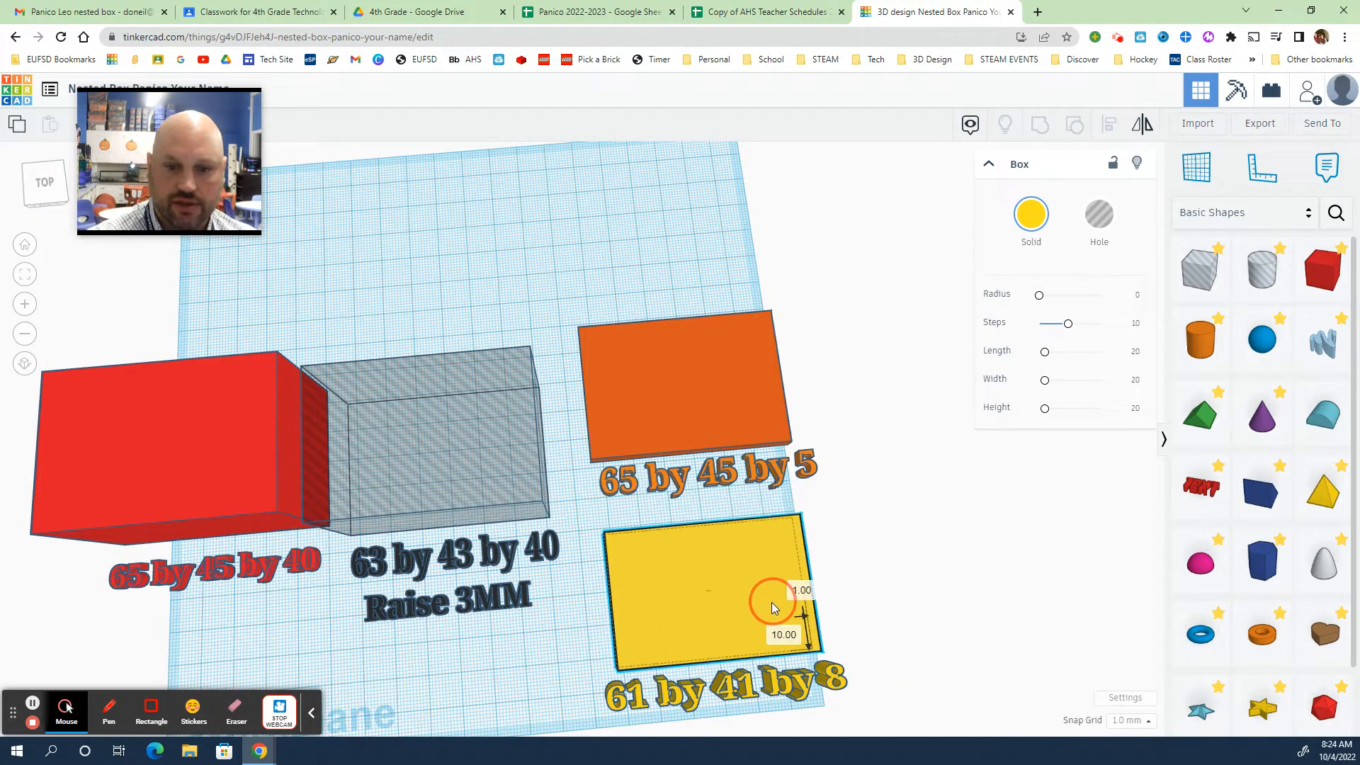
click(883, 620)
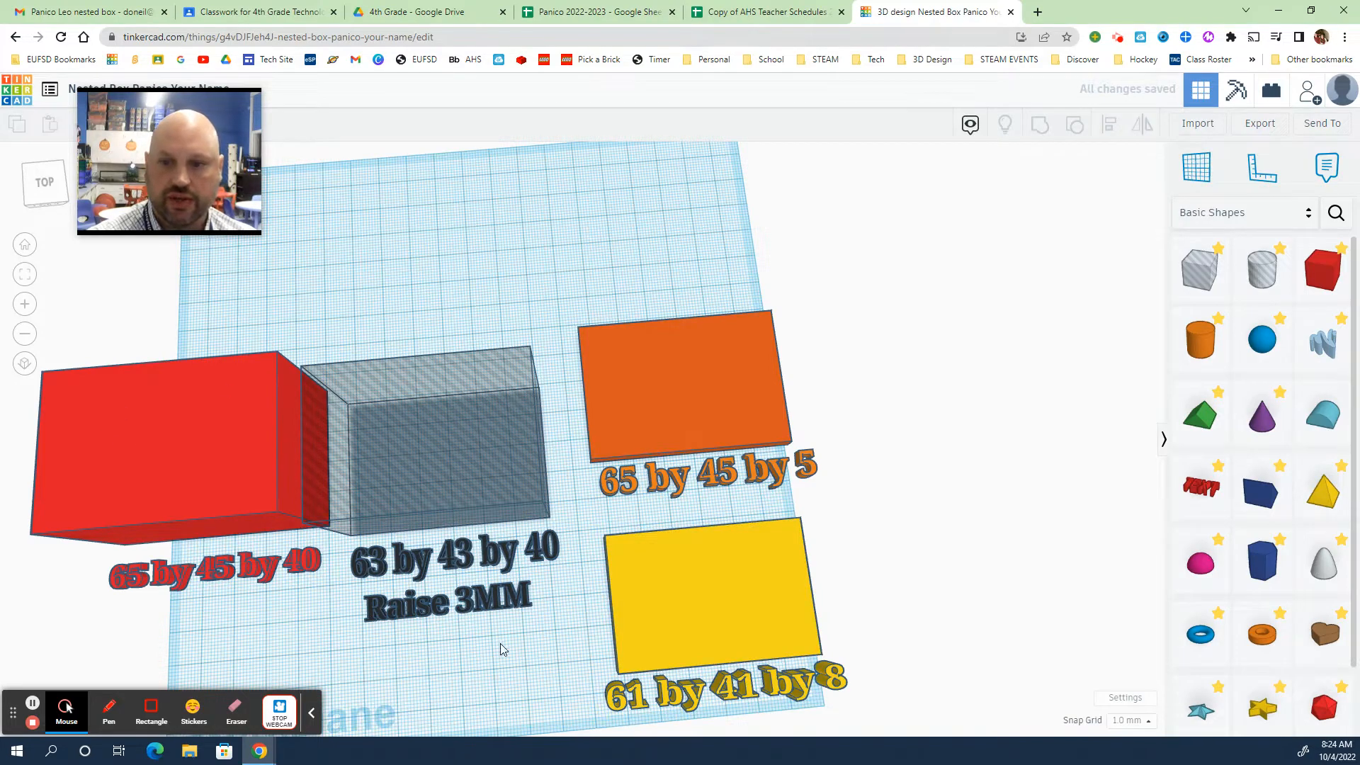
right_drag(501, 643, 546, 619)
drag(101, 415, 126, 198)
drag(207, 570, 192, 351)
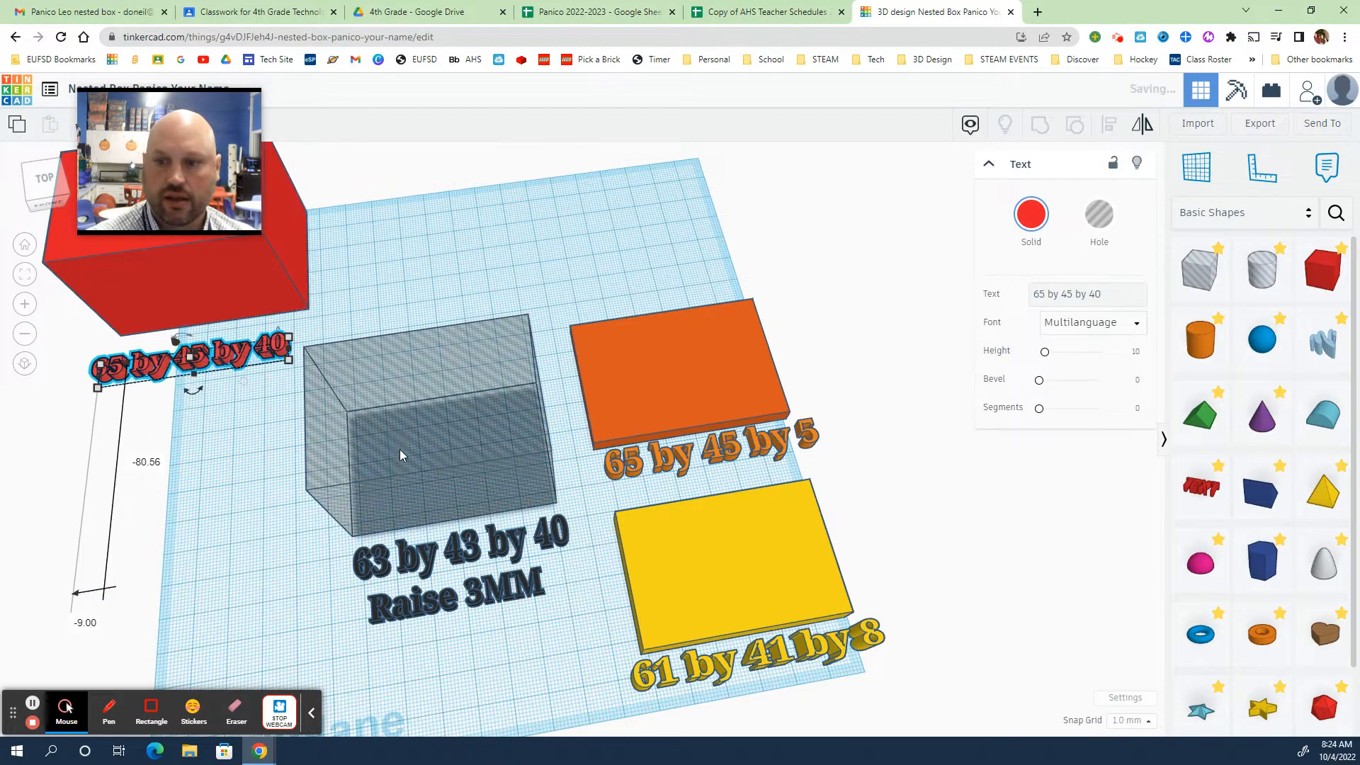
Move the sample hole box with its "63 by 43 by 40" and "Raise 3MM" labels back beside the red sample box
drag(449, 449, 404, 151)
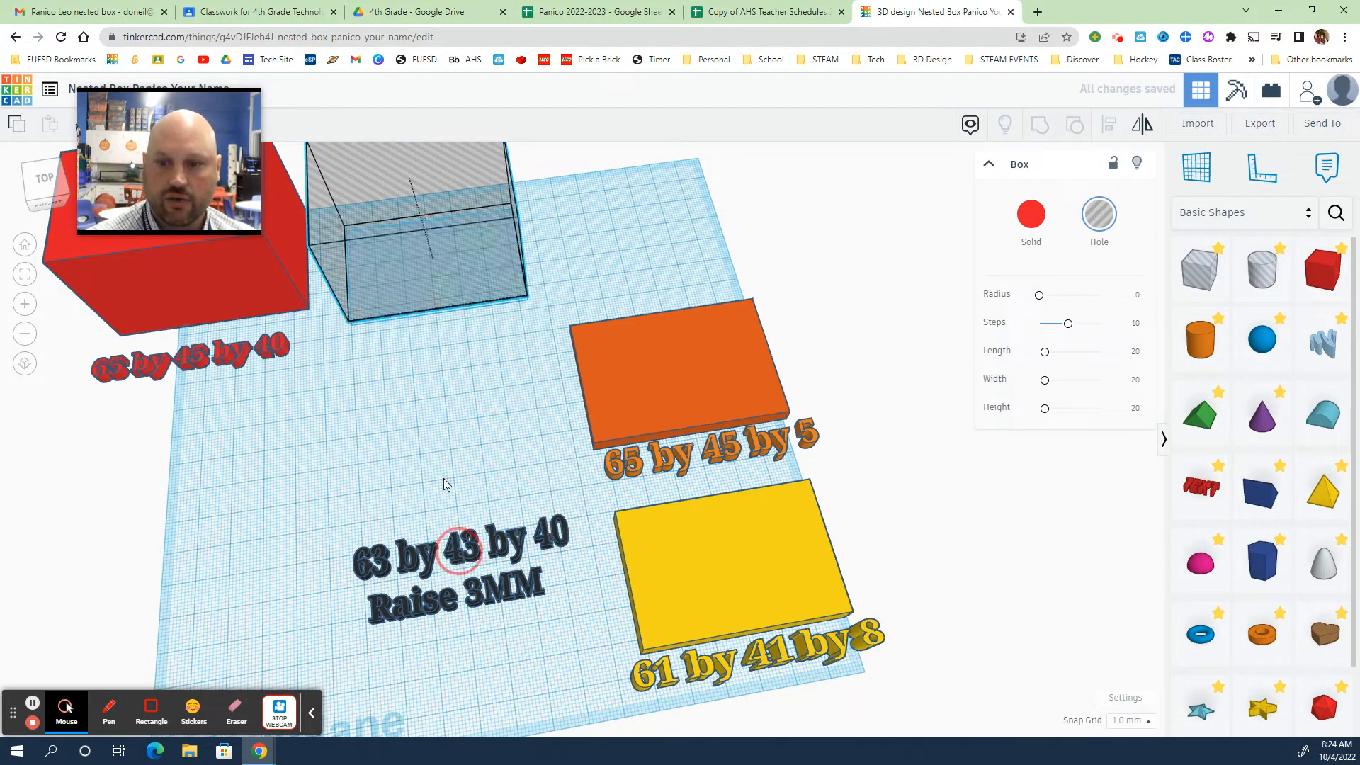
drag(460, 551, 424, 396)
click(473, 599)
drag(475, 592, 453, 464)
drag(424, 599, 420, 387)
Move the orange and yellow sample plates back with their labels, shifting the yellow plate 71 mm and its label 65 mm
drag(613, 397, 594, 216)
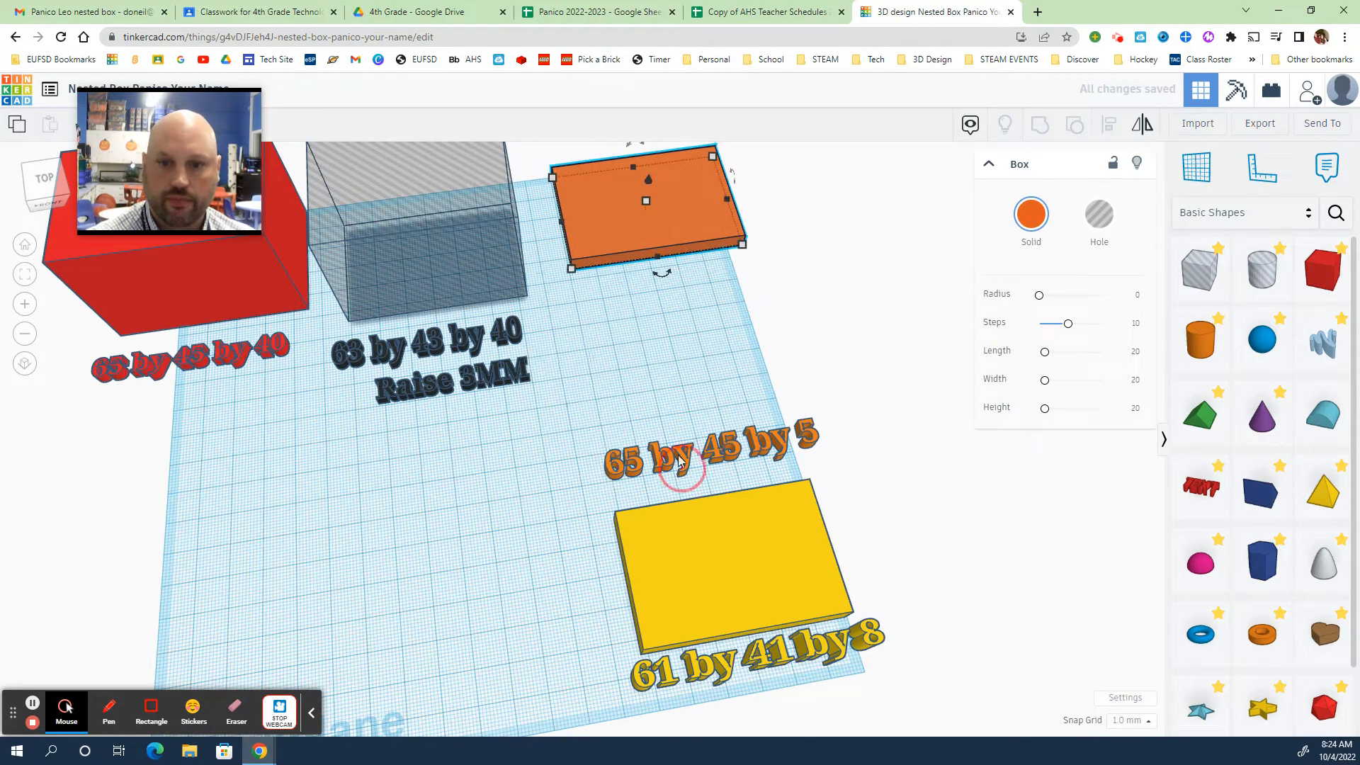
click(641, 460)
drag(635, 453, 617, 288)
drag(776, 605, 737, 386)
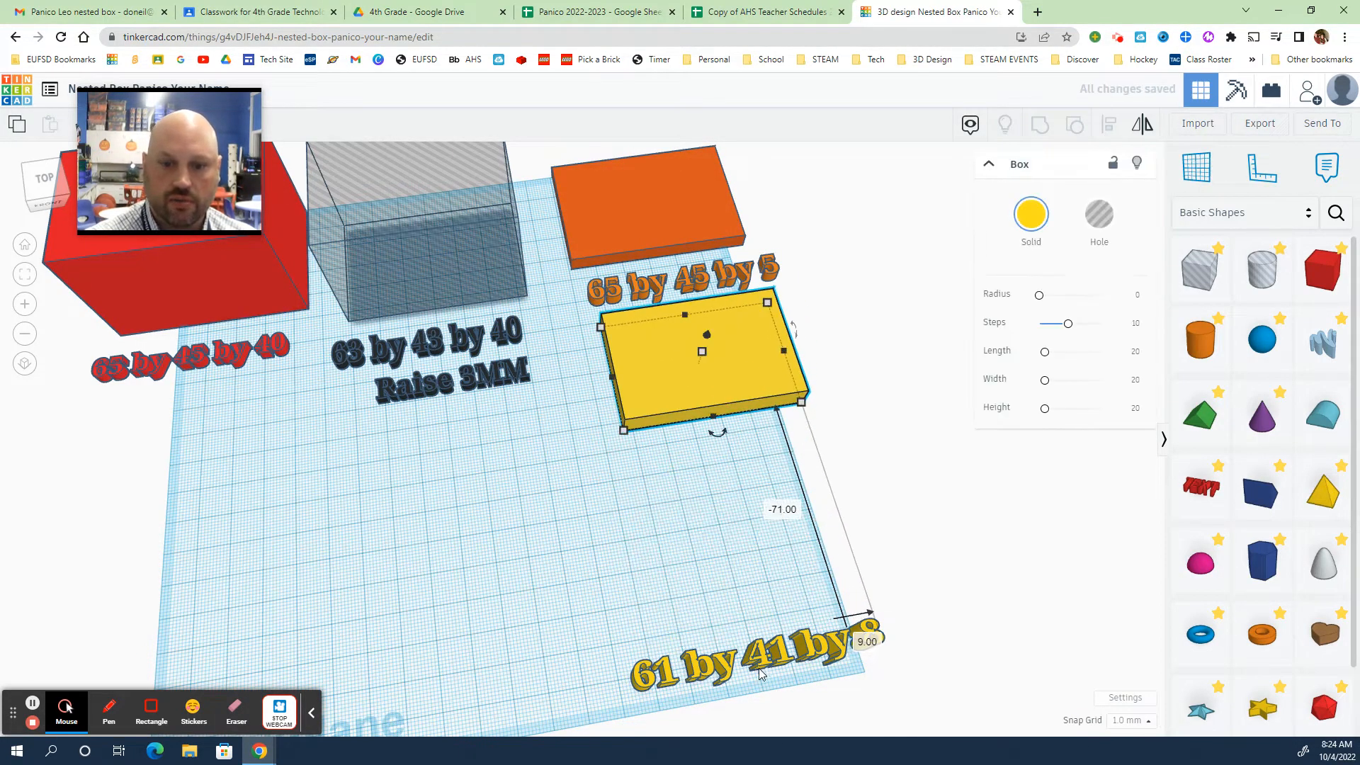
drag(760, 673, 735, 454)
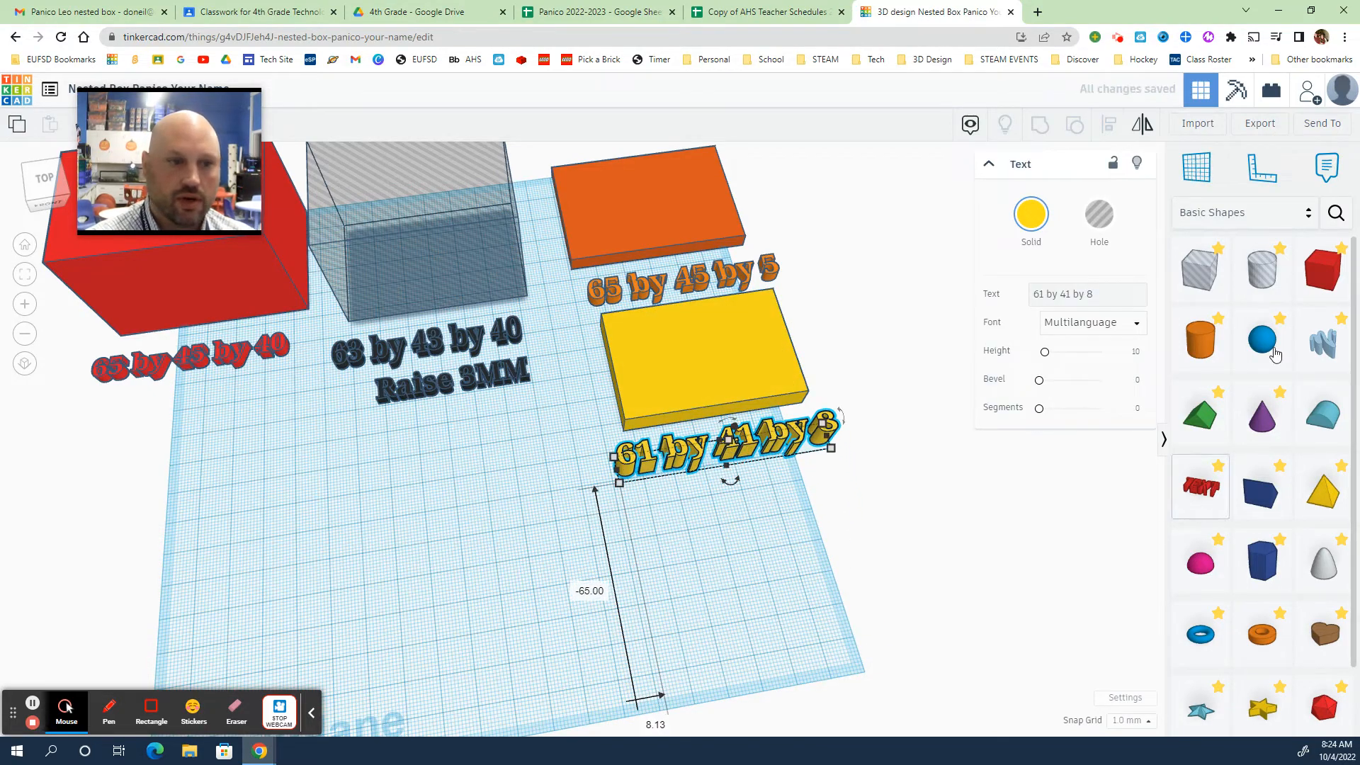
Add a red box to the open workplane area and size it to 65 mm long, 45 mm wide and 40 mm high
drag(1321, 273, 517, 604)
right_drag(683, 633, 543, 559)
click(500, 607)
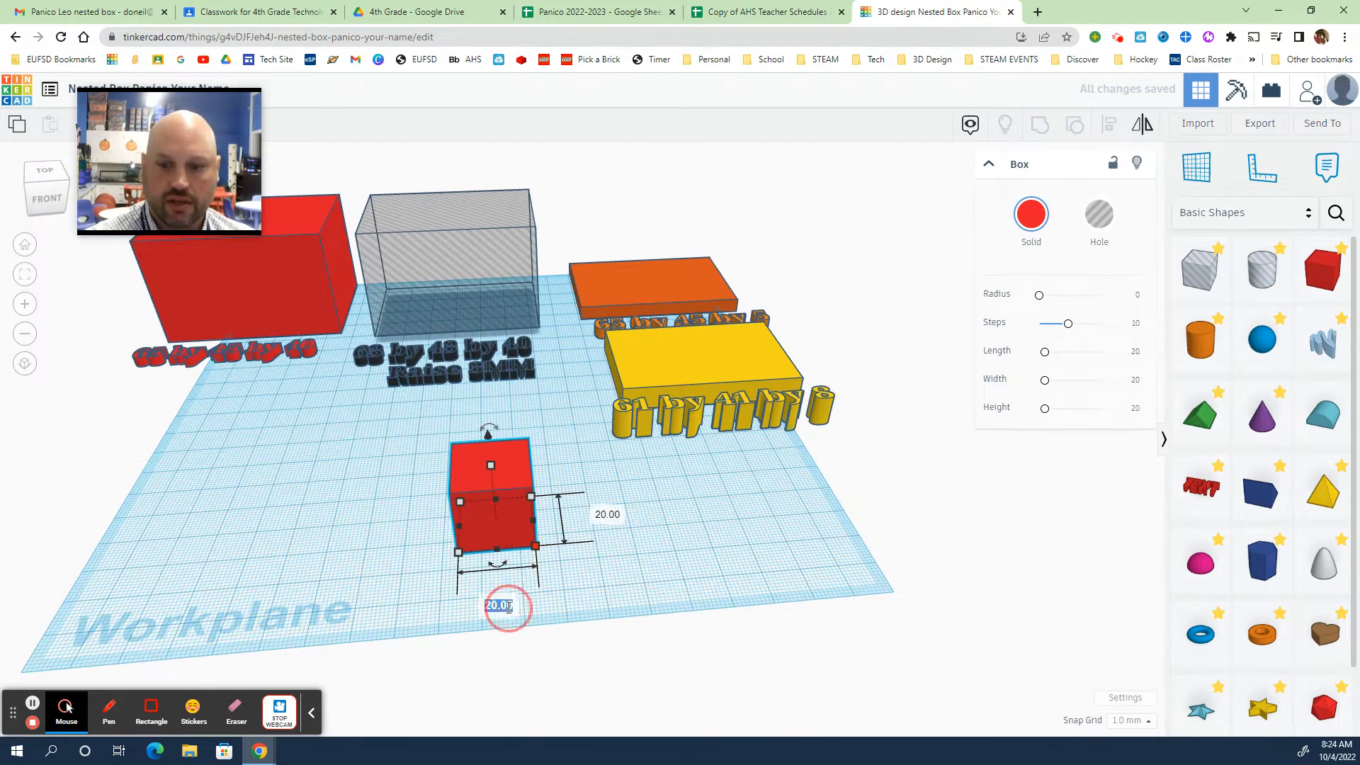
key(Return)
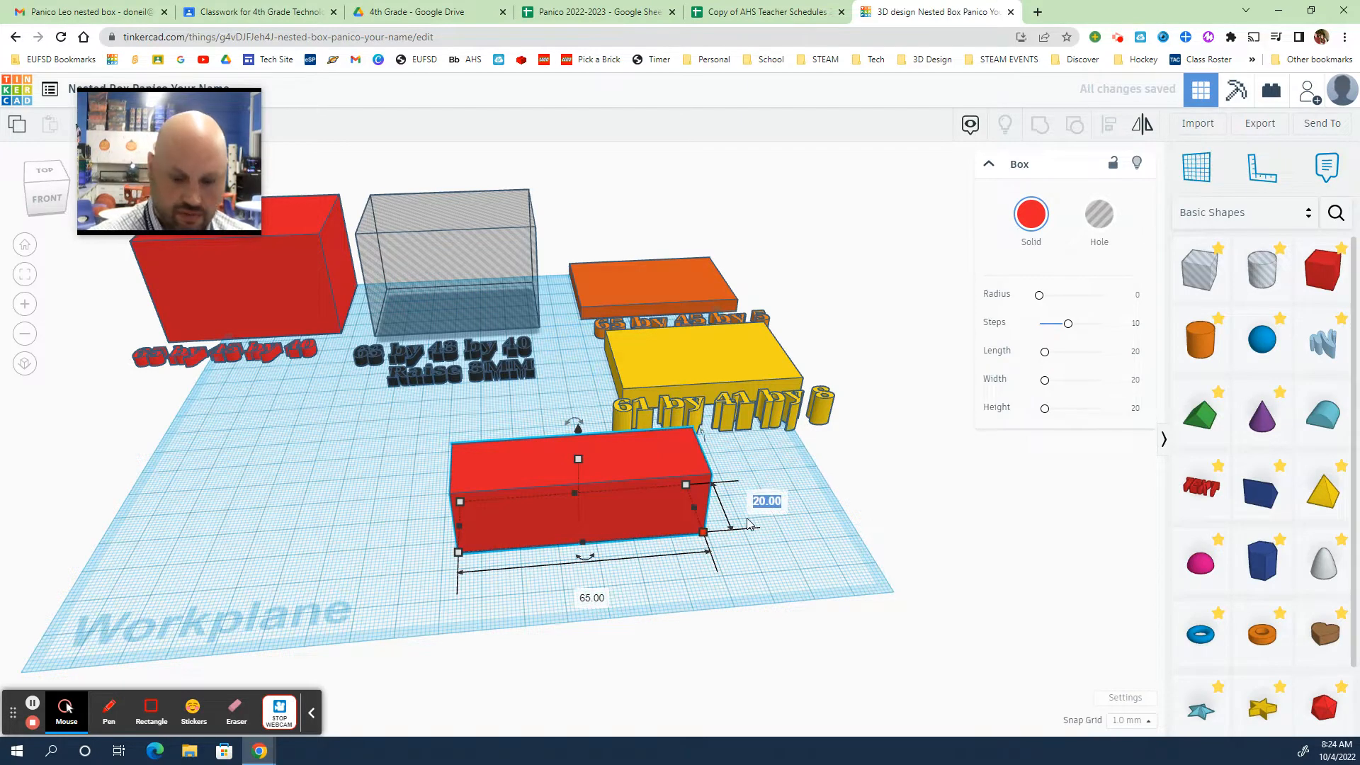
key(Return)
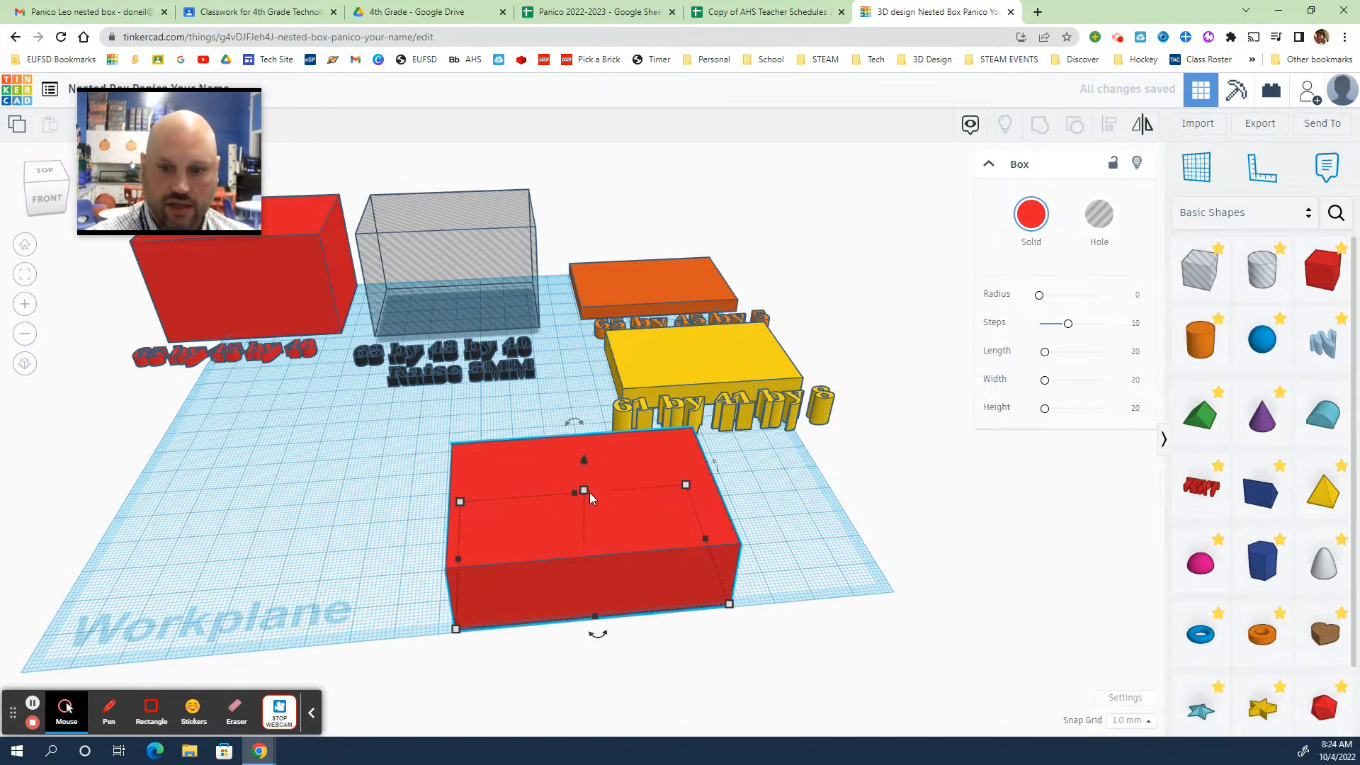
click(655, 522)
text(4)
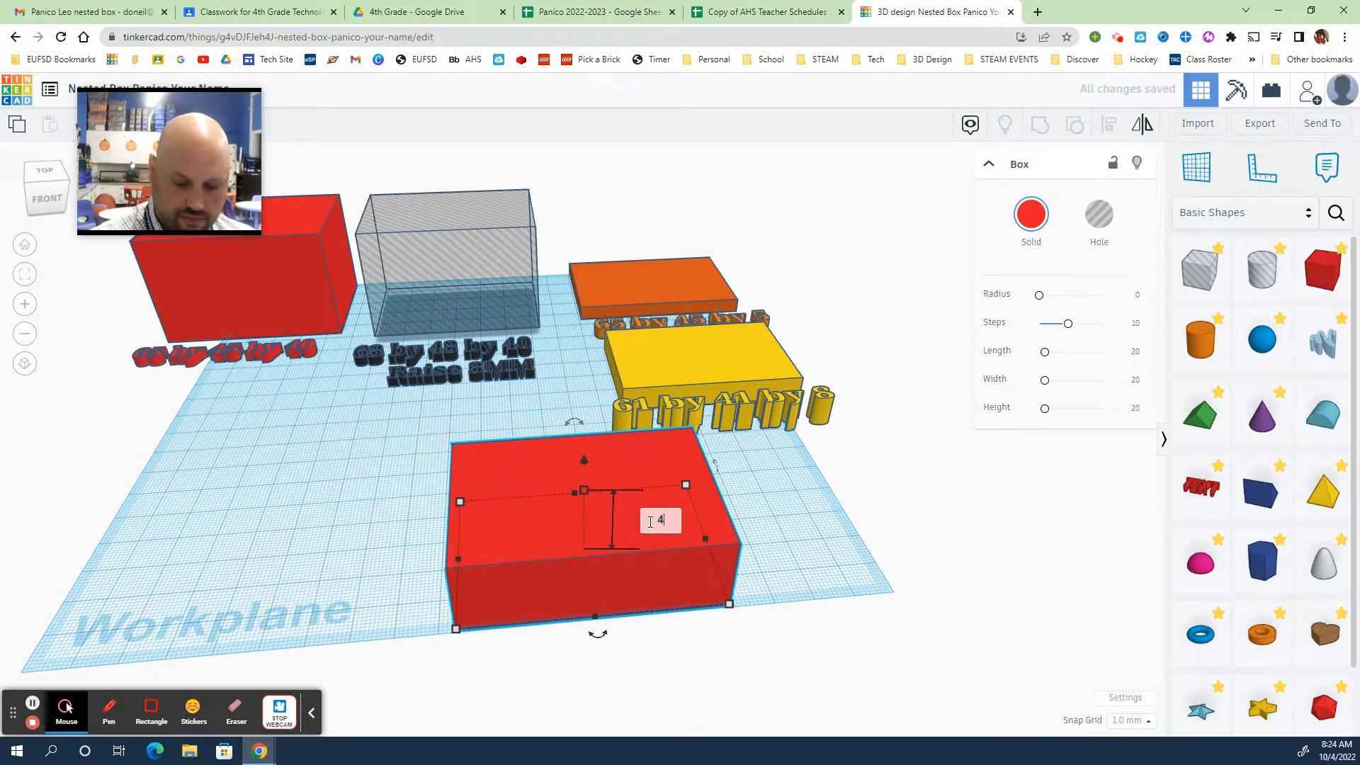
text(0)
key(Return)
Move the new red box to the front-left corner of the workplane, keeping its 65 mm length
drag(695, 499, 500, 470)
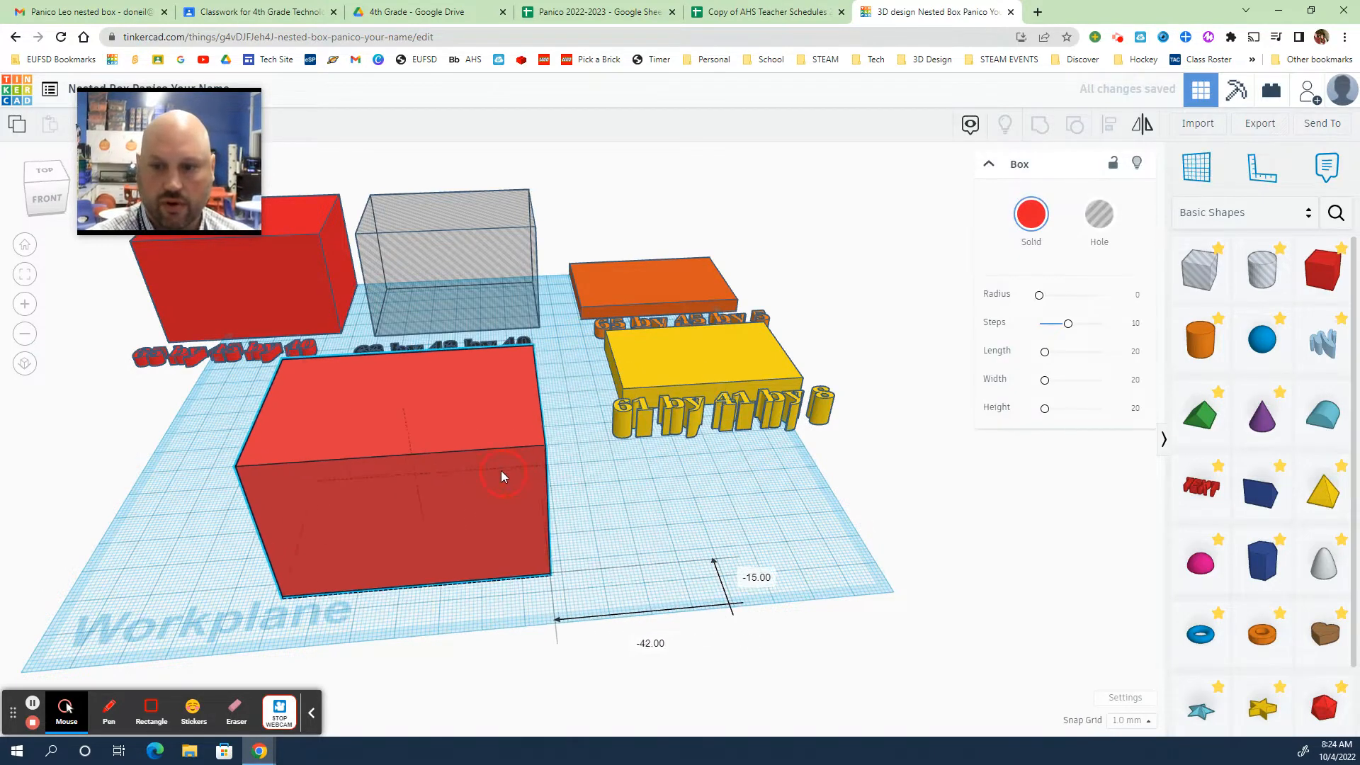
click(704, 565)
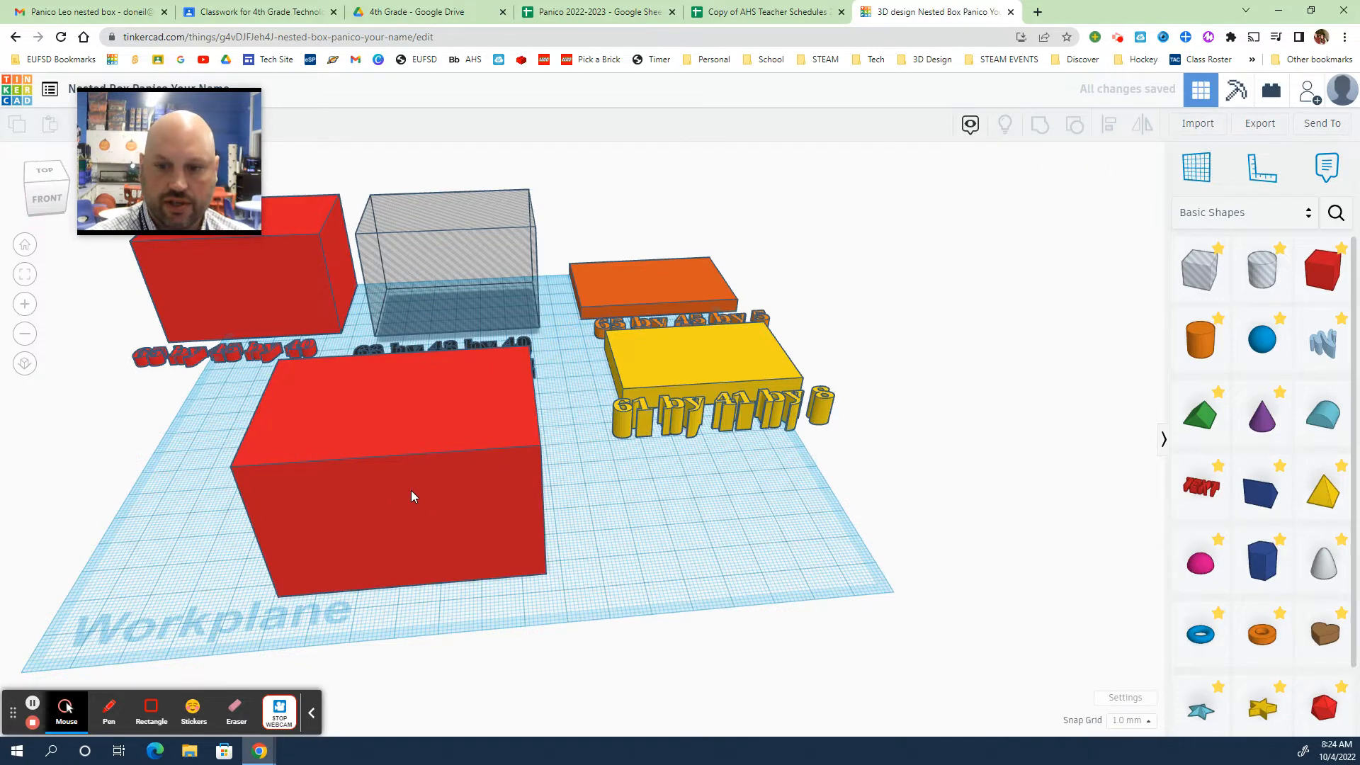
click(411, 491)
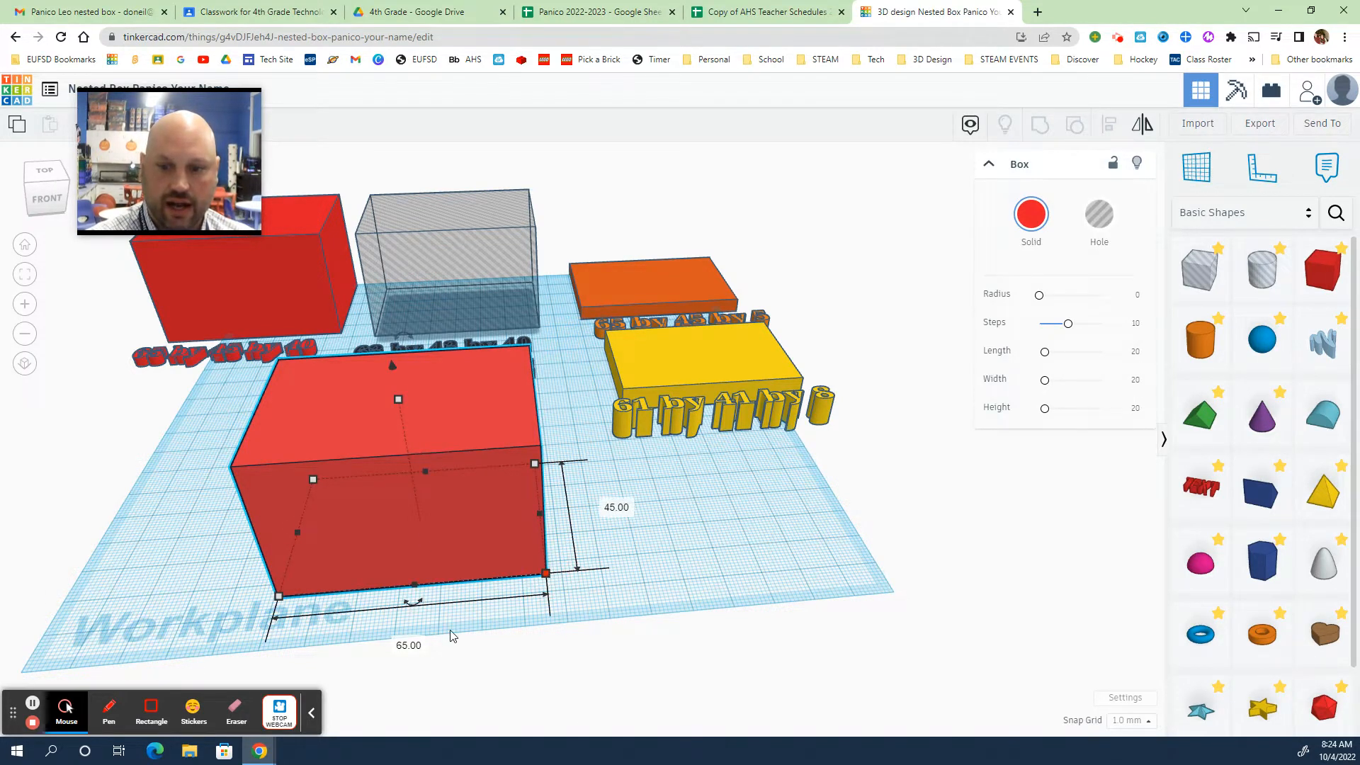
click(418, 646)
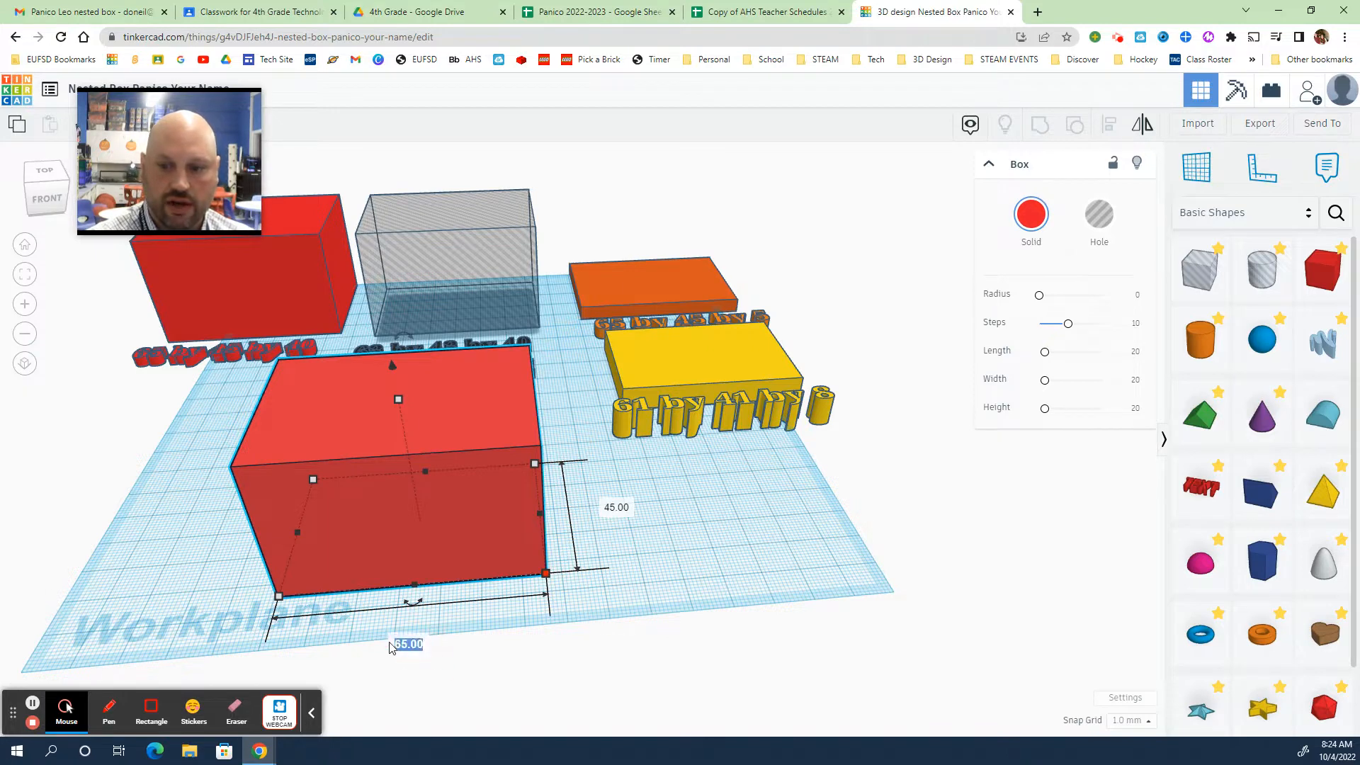
drag(496, 472, 249, 484)
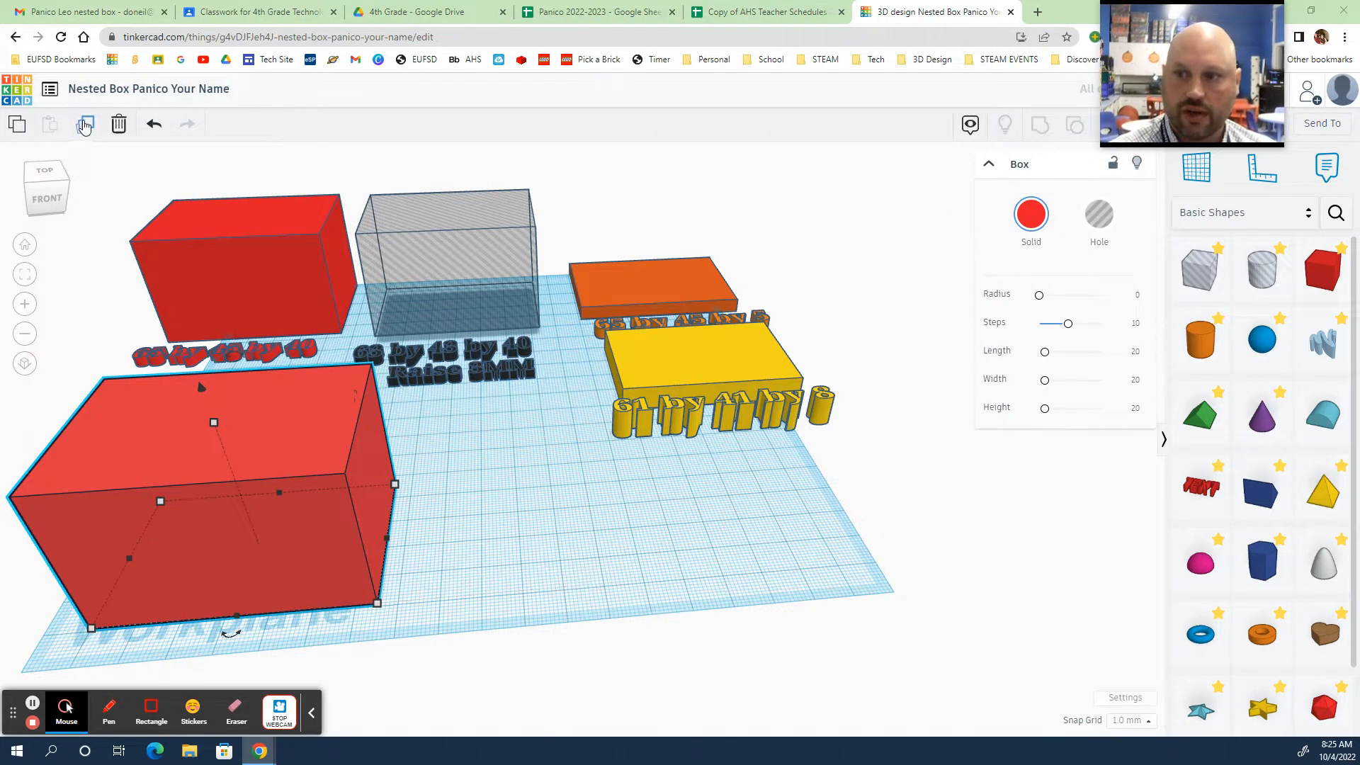
Duplicate the new red box and place the two boxes side by side at the front of the workplane
click(85, 124)
drag(141, 421, 479, 413)
mouse_move(266, 408)
mouse_down()
mouse_move(263, 425)
mouse_move(262, 414)
mouse_up()
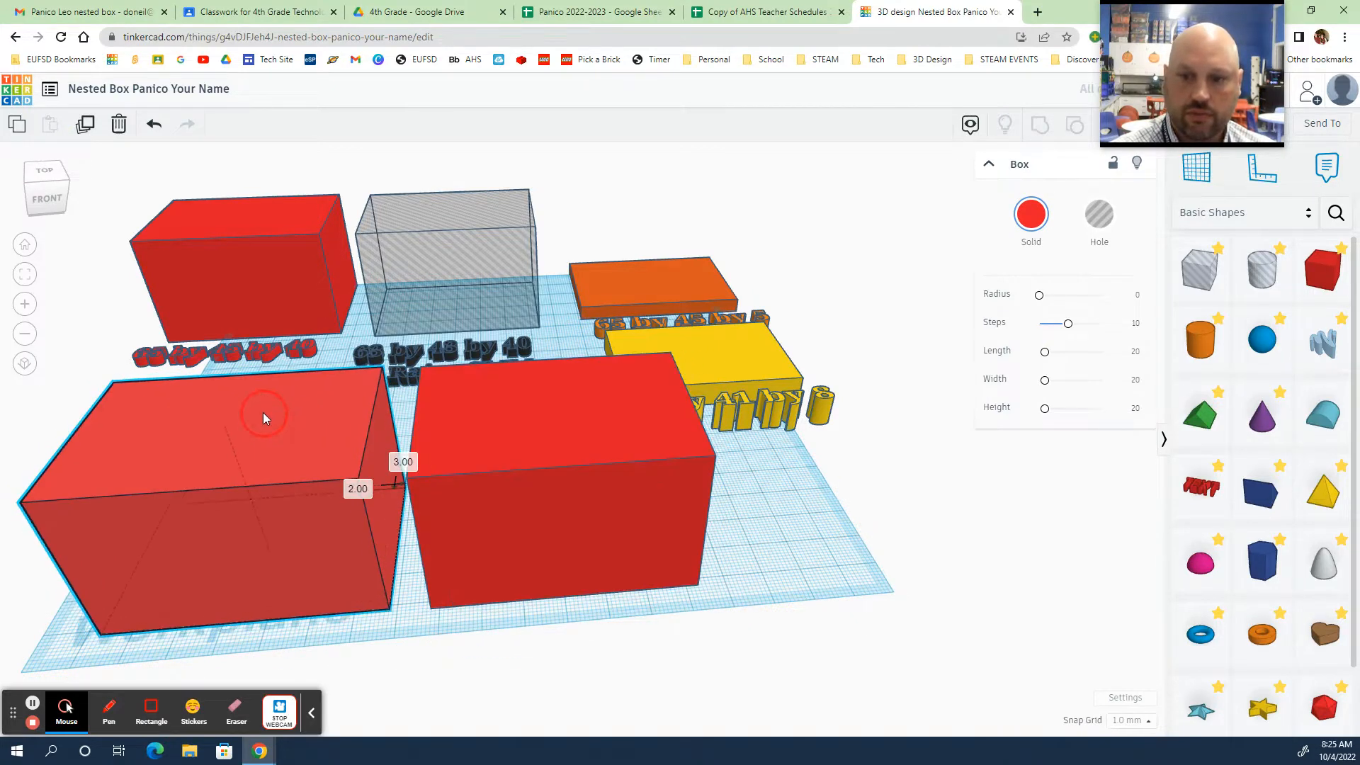
Turn the duplicated box into a hole and set its length to 63 mm and width to 43 mm
click(581, 442)
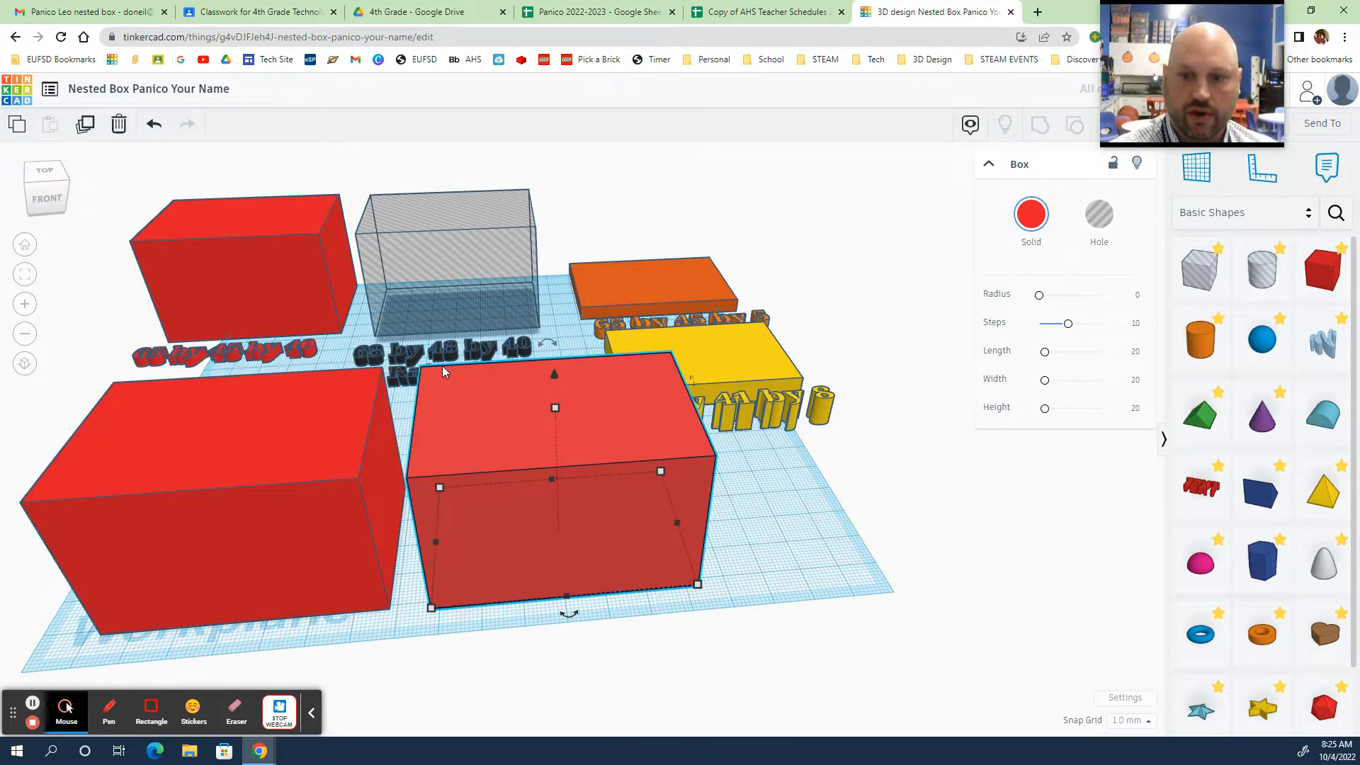
click(1095, 214)
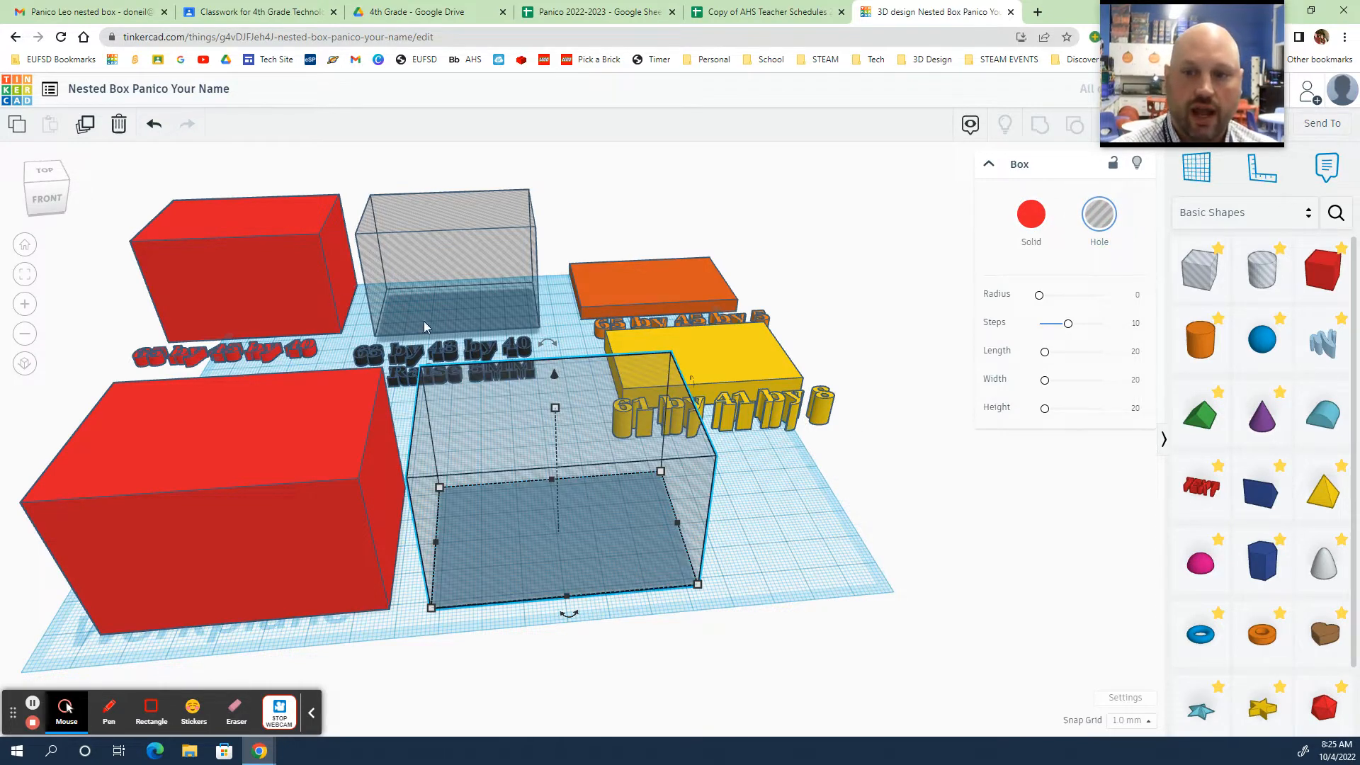
drag(577, 512, 615, 526)
click(720, 606)
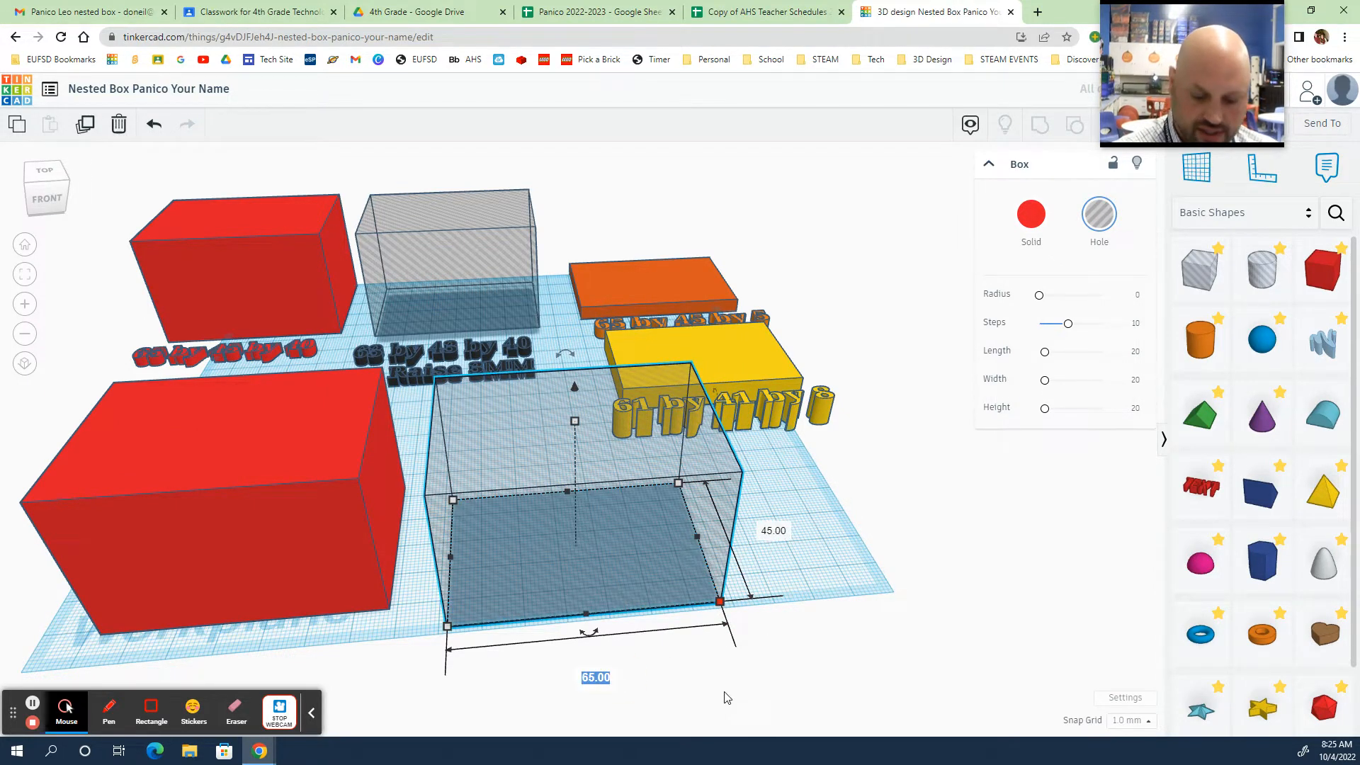
text(63)
key(Return)
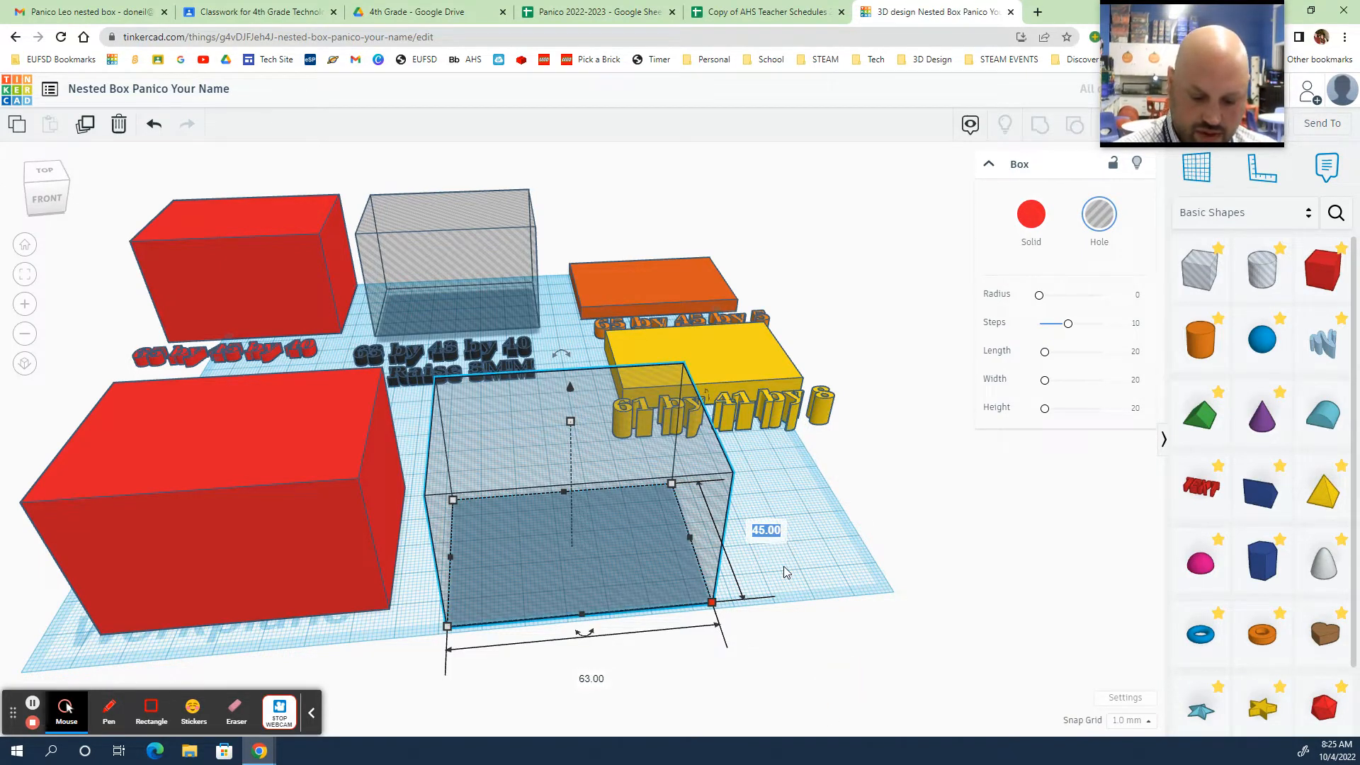
text(43)
key(Return)
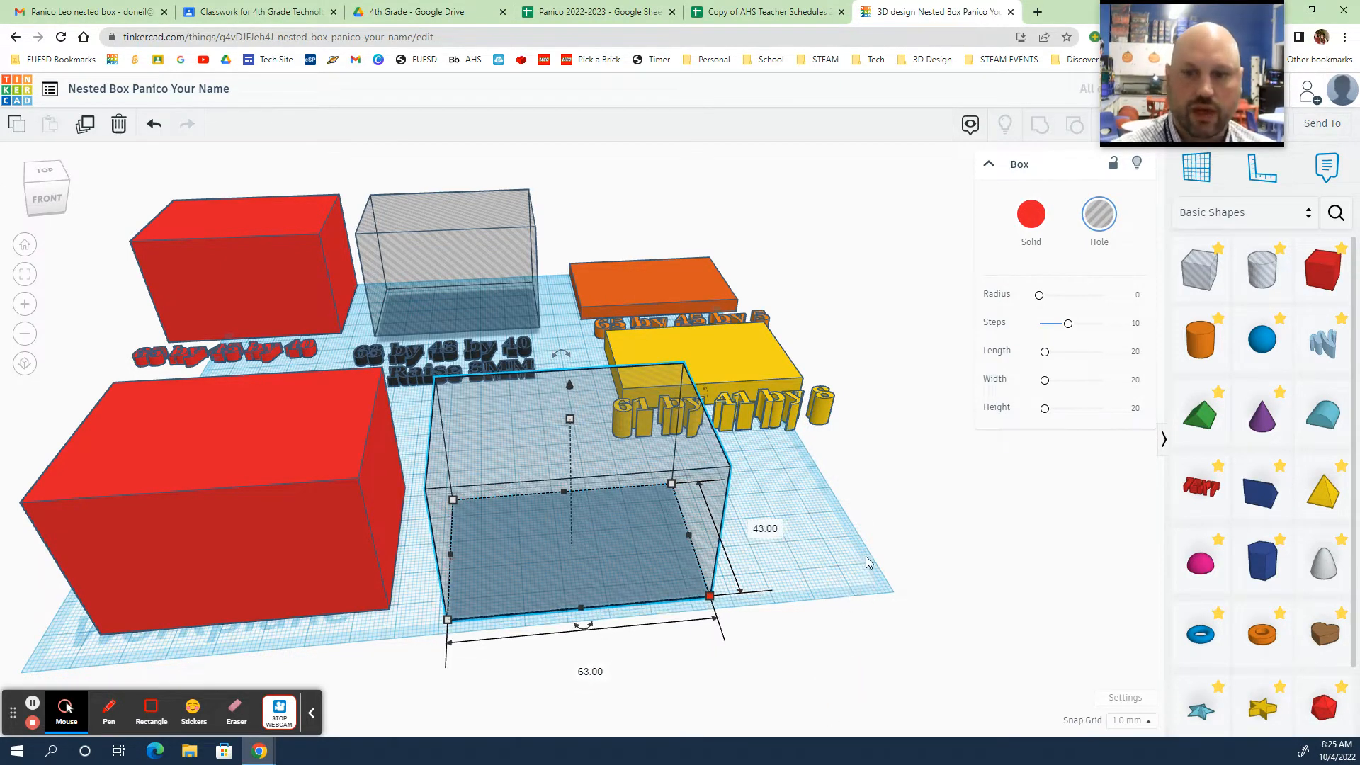
Raise the 63 by 43 mm hole box 3 mm, and drop it back onto the workplane
right_drag(842, 543, 779, 486)
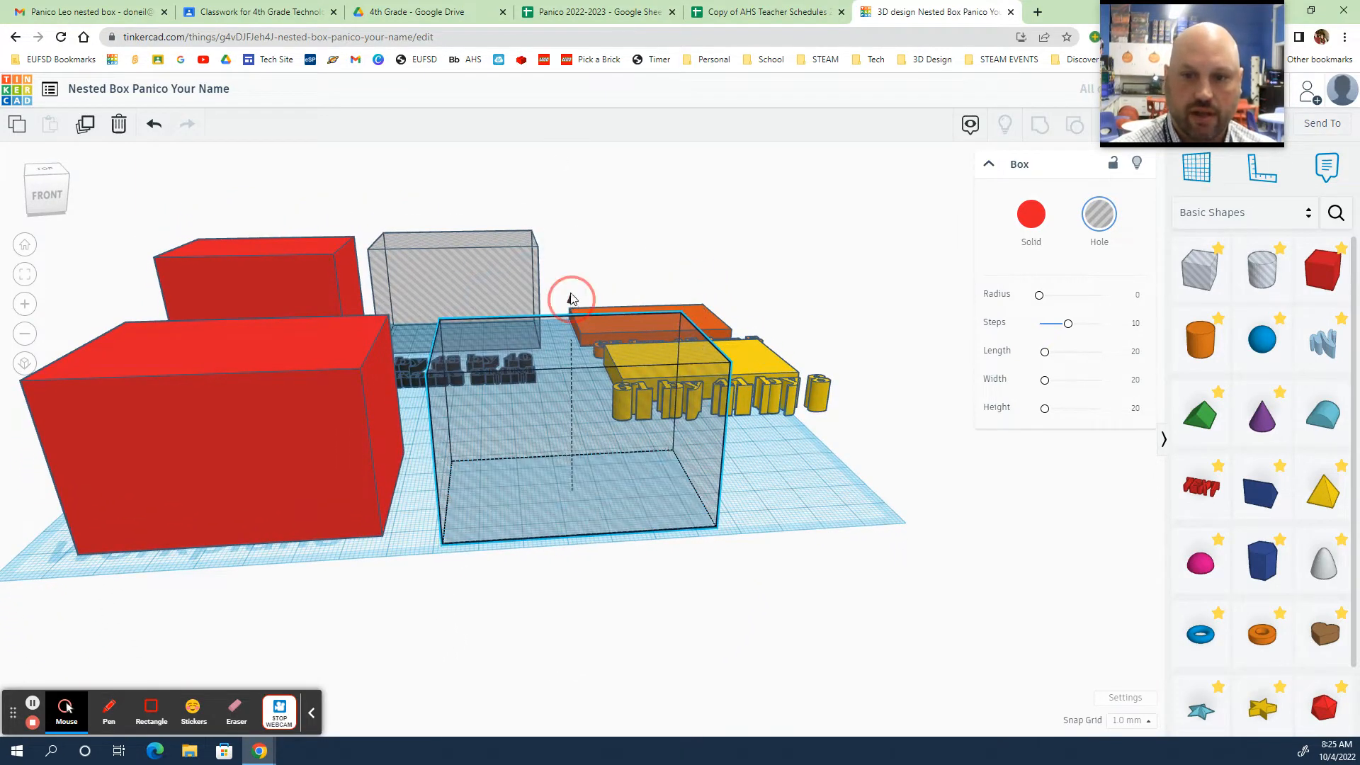
drag(570, 295, 570, 285)
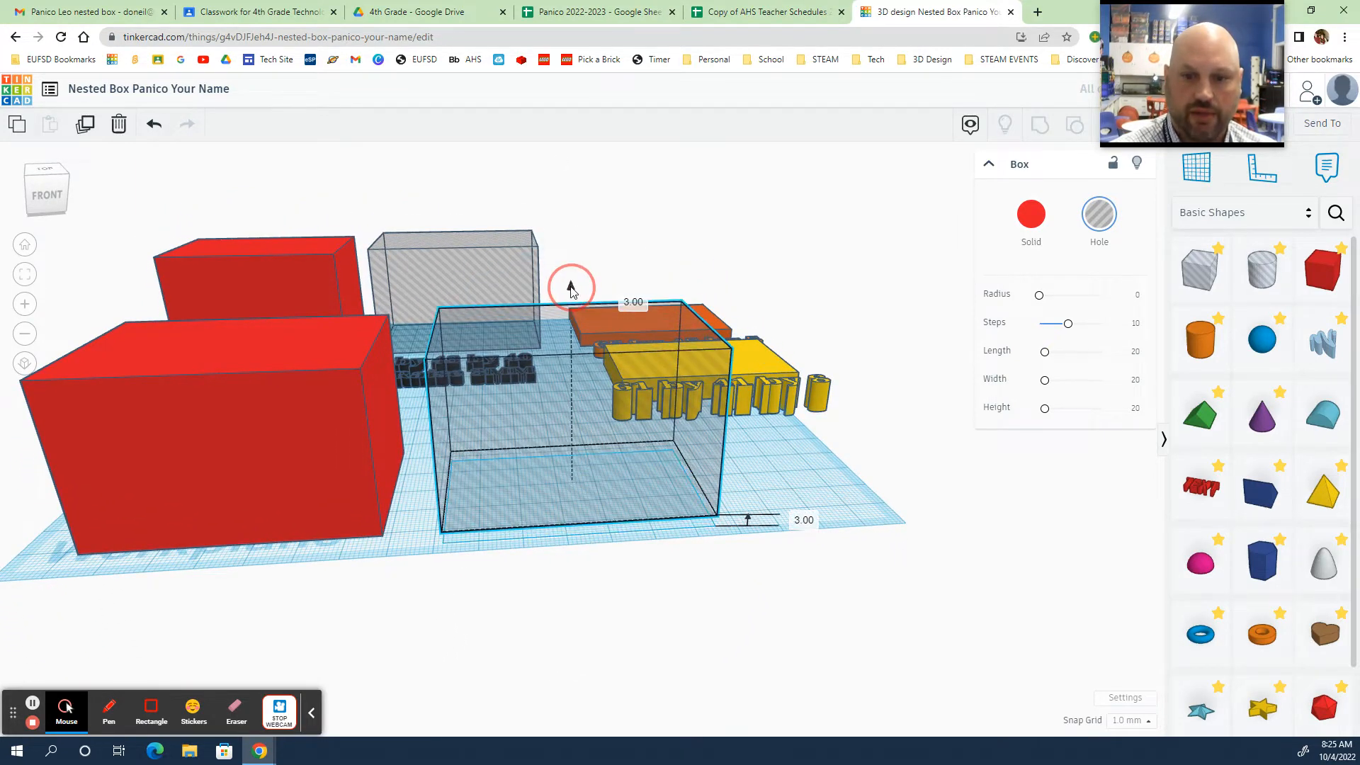
click(742, 571)
click(609, 421)
key(d)
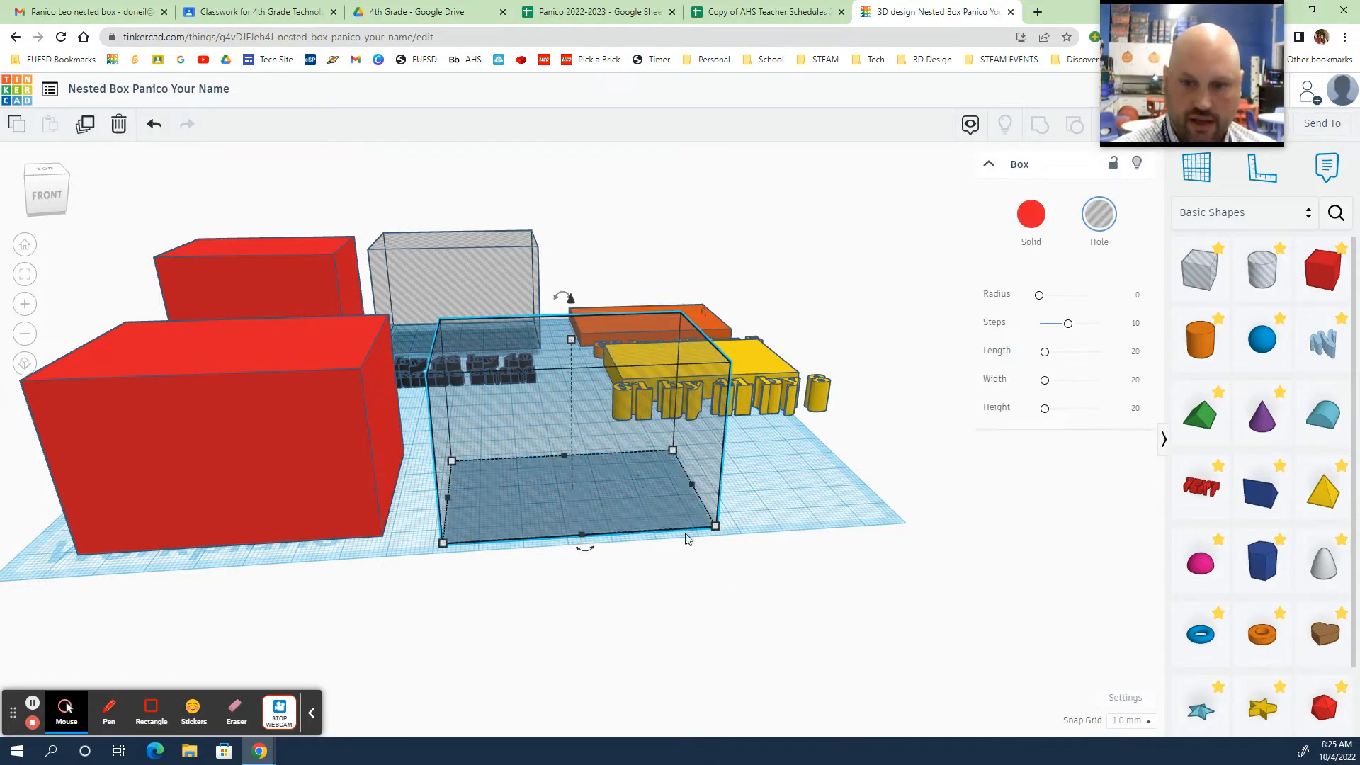
Raise the hole box 3 mm above the workplane and bring it and the red box together so the hole sits inside
click(772, 540)
click(649, 440)
right_drag(788, 460, 799, 489)
right_drag(730, 461, 728, 438)
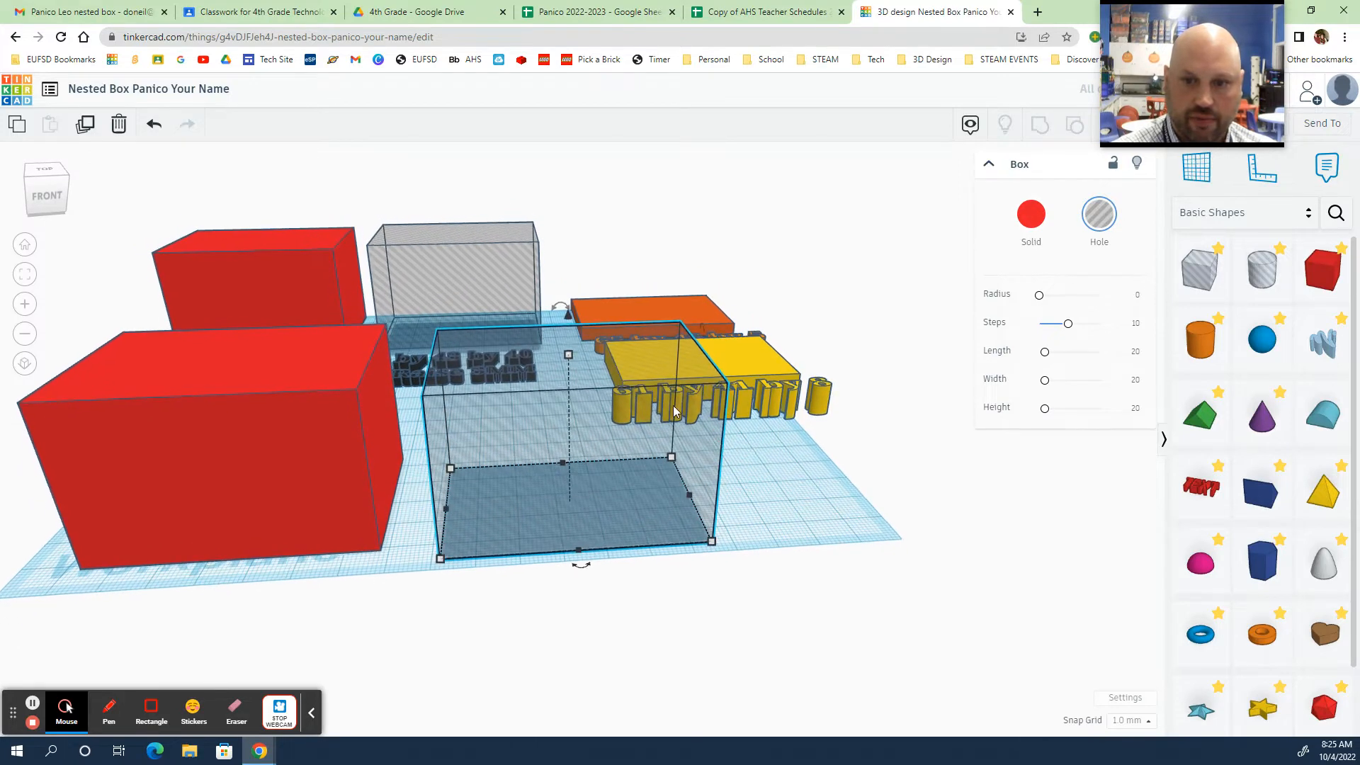
drag(569, 318, 571, 304)
right_drag(728, 586, 640, 514)
drag(640, 511, 439, 498)
drag(159, 513, 316, 493)
click(808, 494)
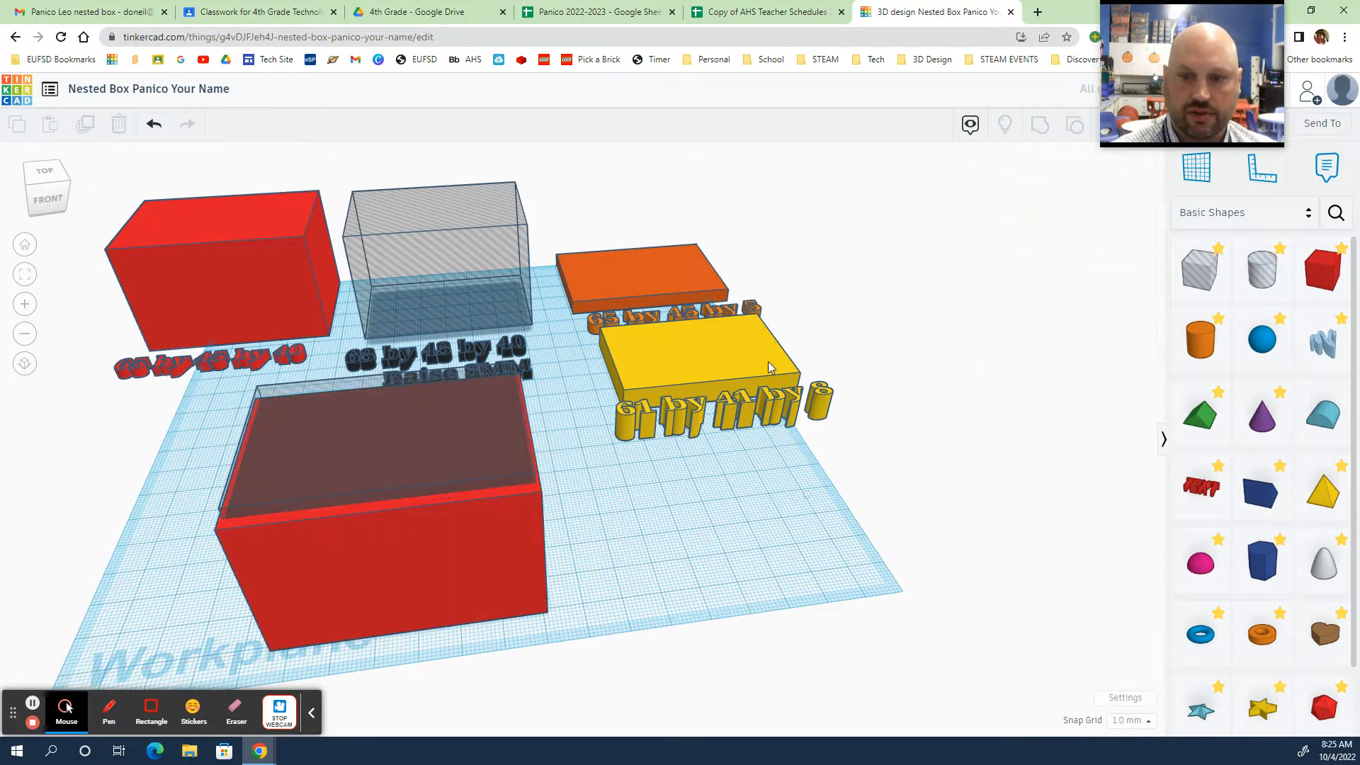
Duplicate the hole box and the red box, placing both copies nested together at the front-right corner of the workplane
click(418, 438)
click(84, 124)
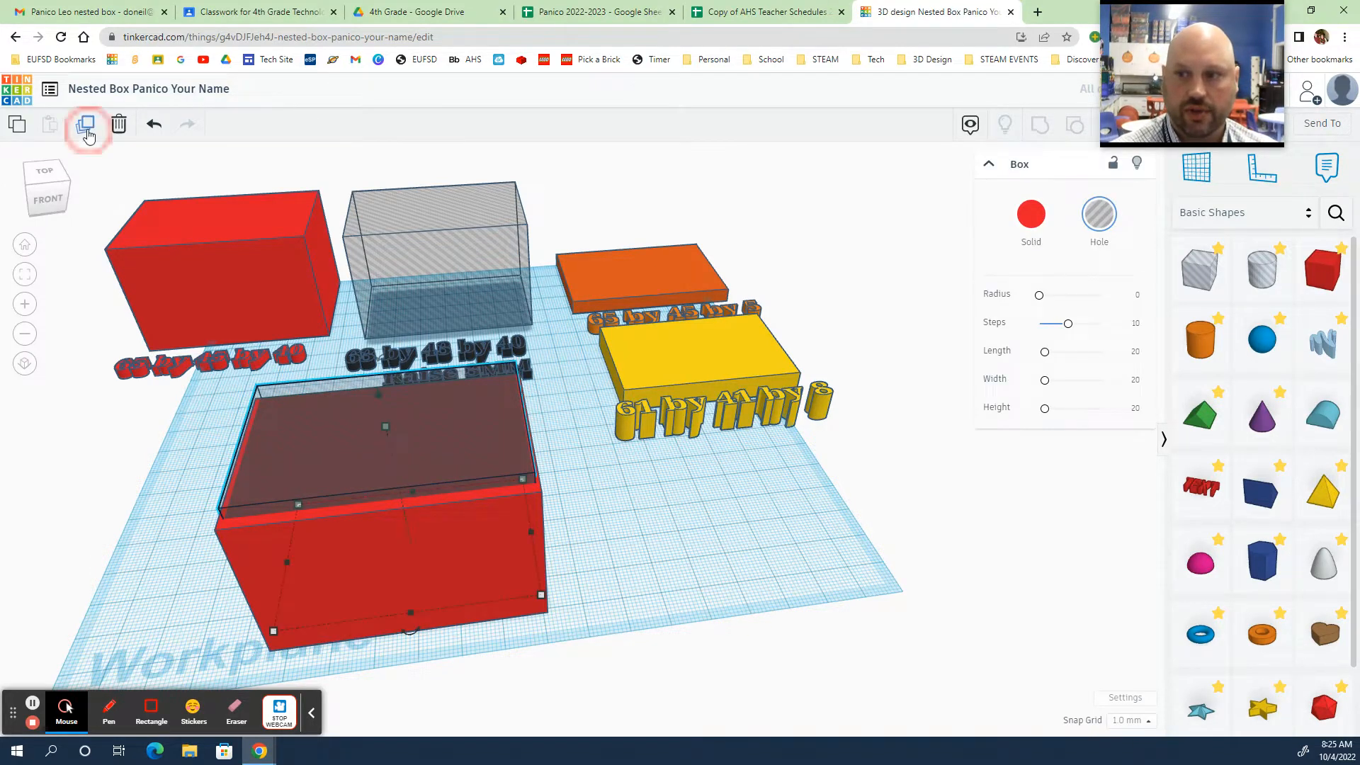
drag(300, 428, 766, 409)
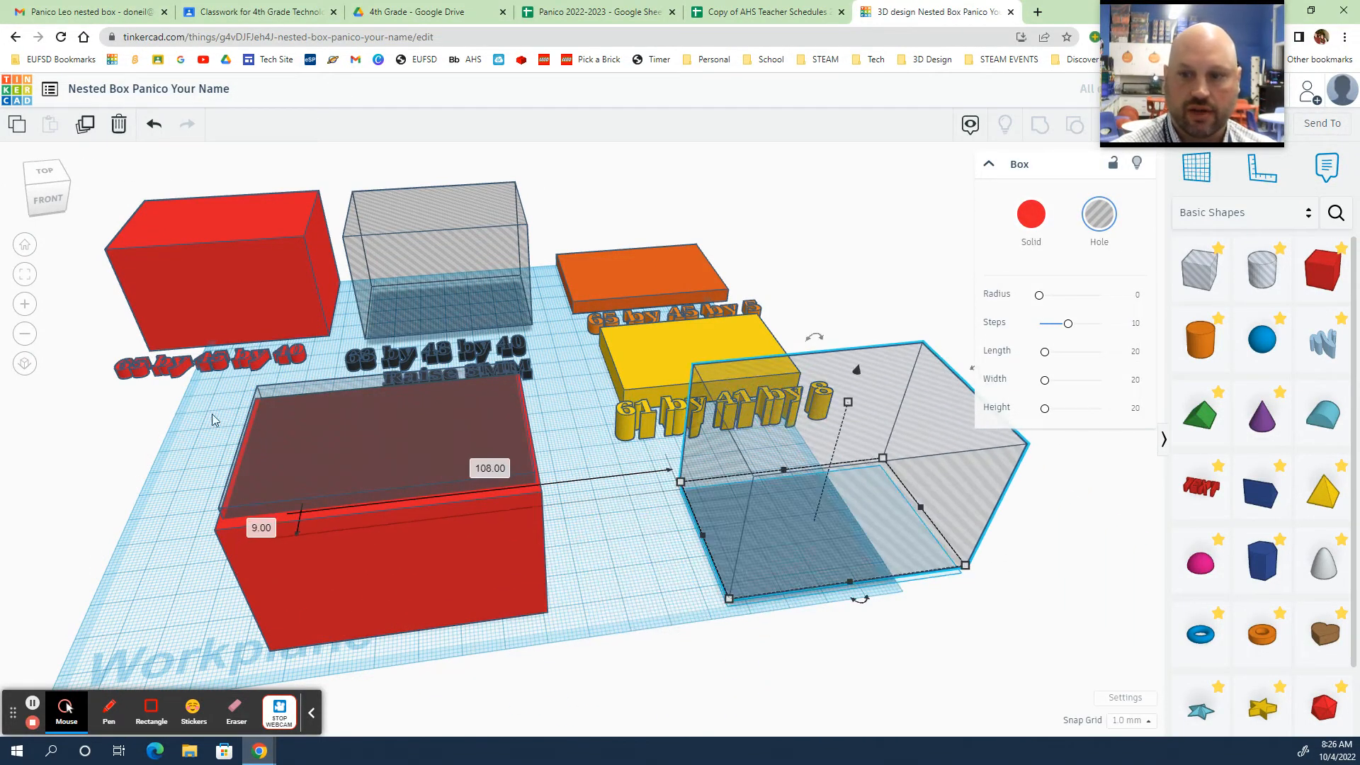
click(341, 549)
click(88, 124)
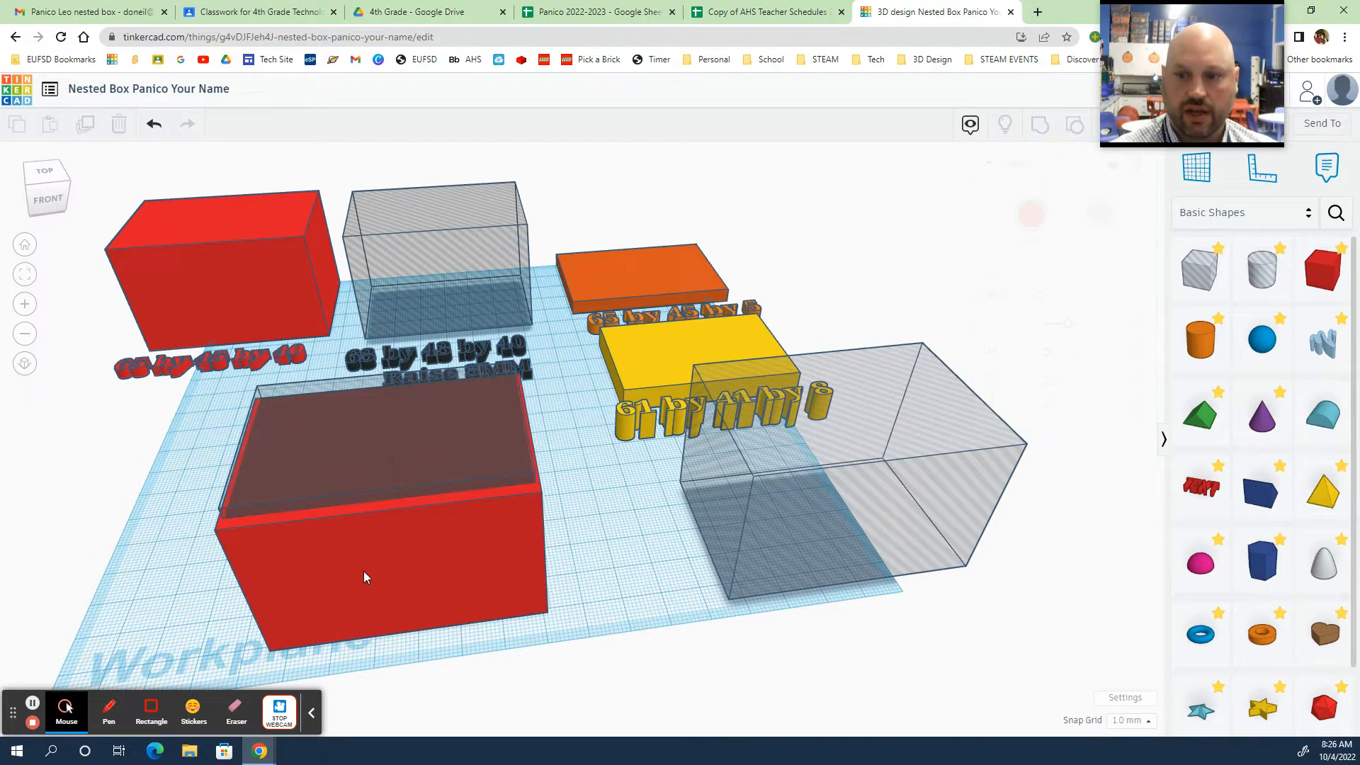
drag(337, 558, 780, 541)
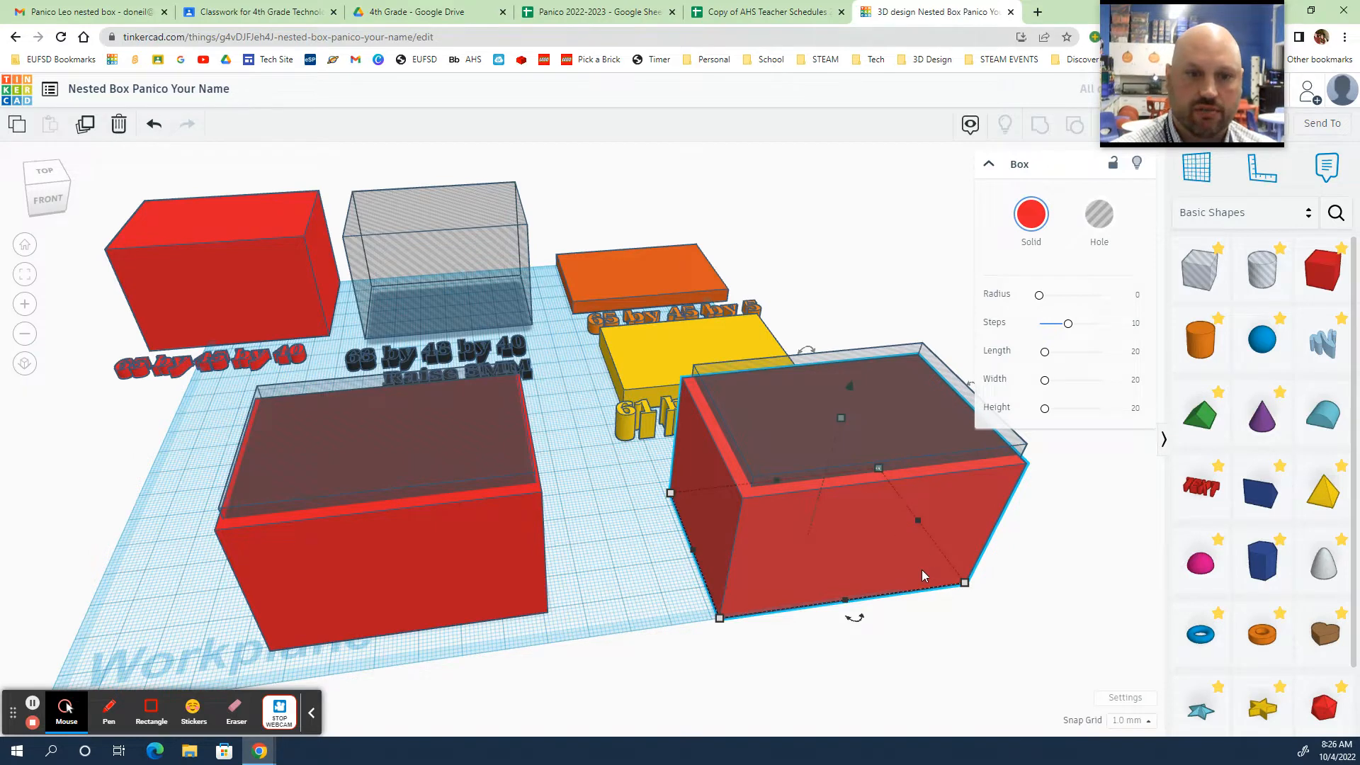
Recolor the copied red box orange and turn the copied hole box into a yellow solid
click(1033, 219)
click(1041, 372)
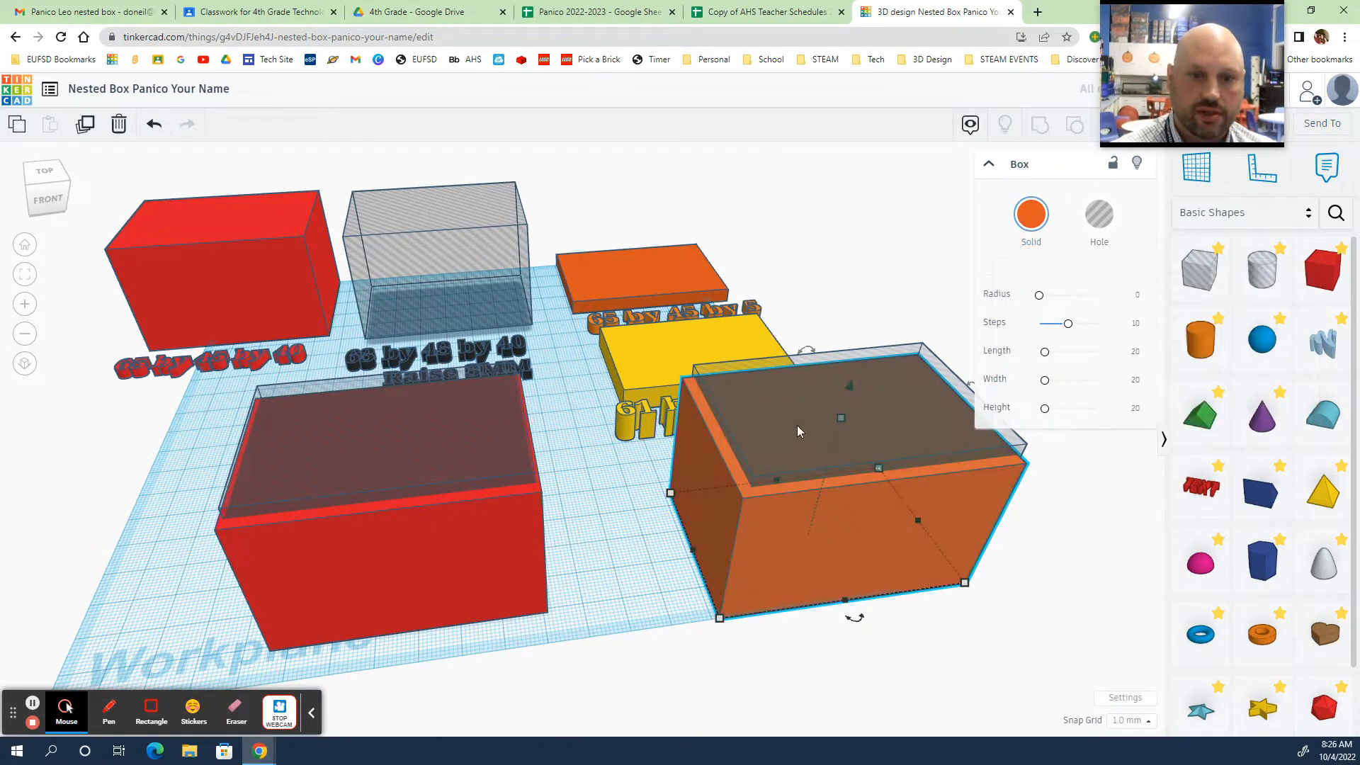
click(1034, 215)
click(1067, 344)
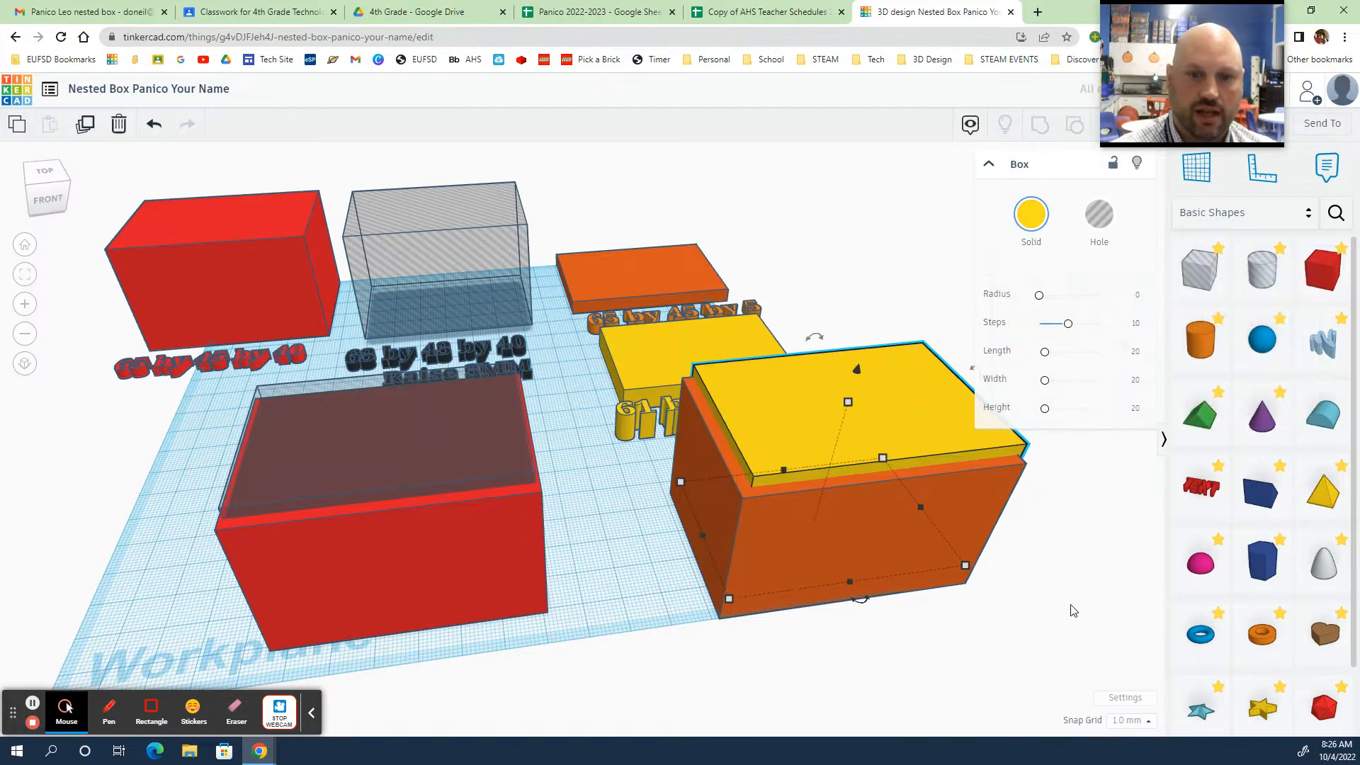
click(932, 619)
right_drag(932, 620, 965, 632)
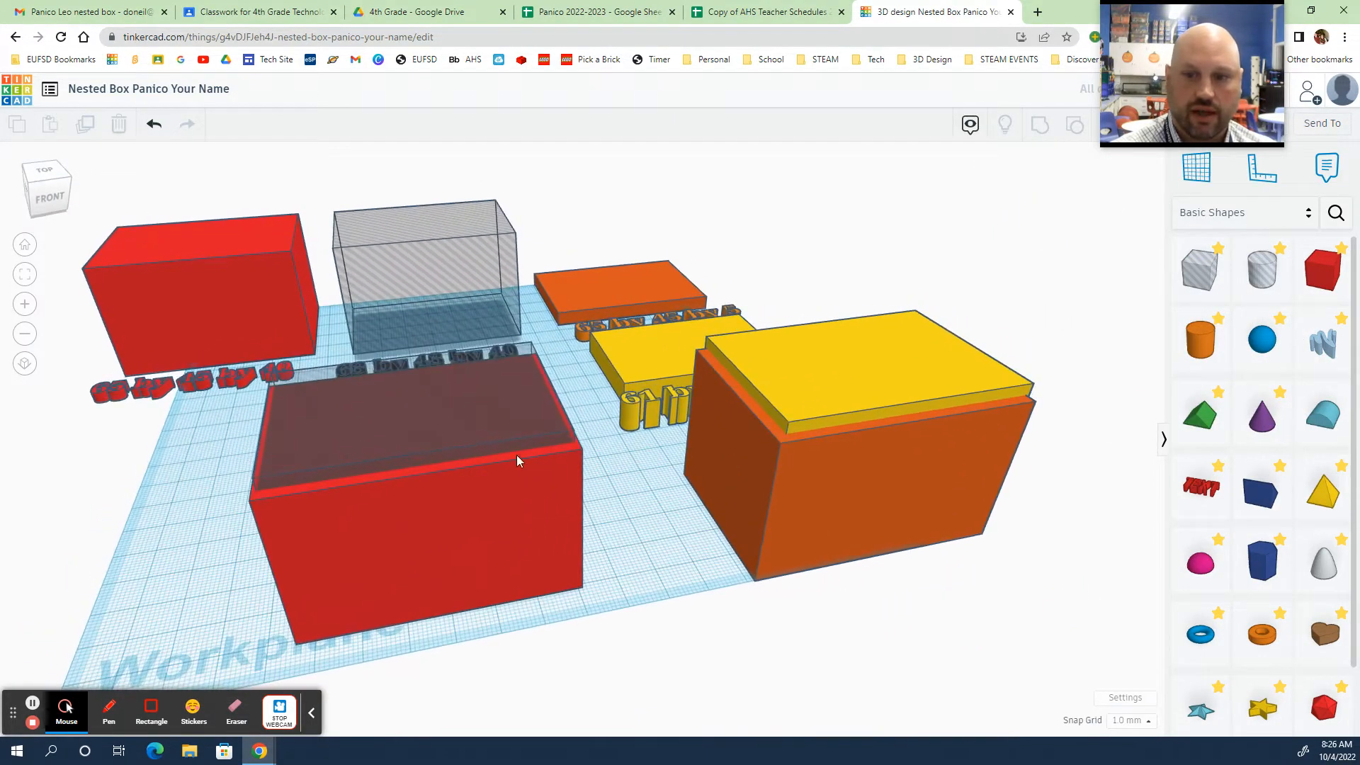
Select the original red box with its hole box and center-align them along both horizontal directions
right_drag(394, 498, 560, 567)
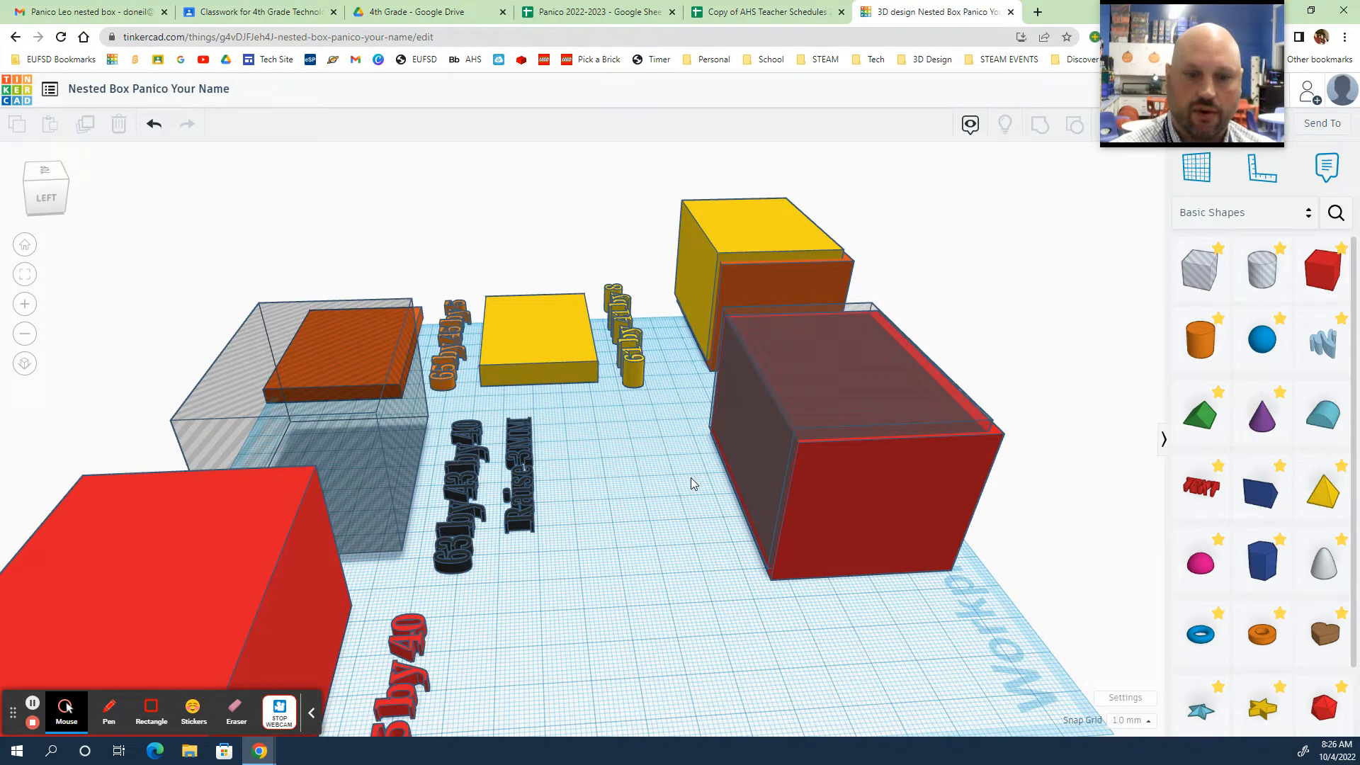
drag(693, 480, 802, 526)
drag(895, 546, 894, 546)
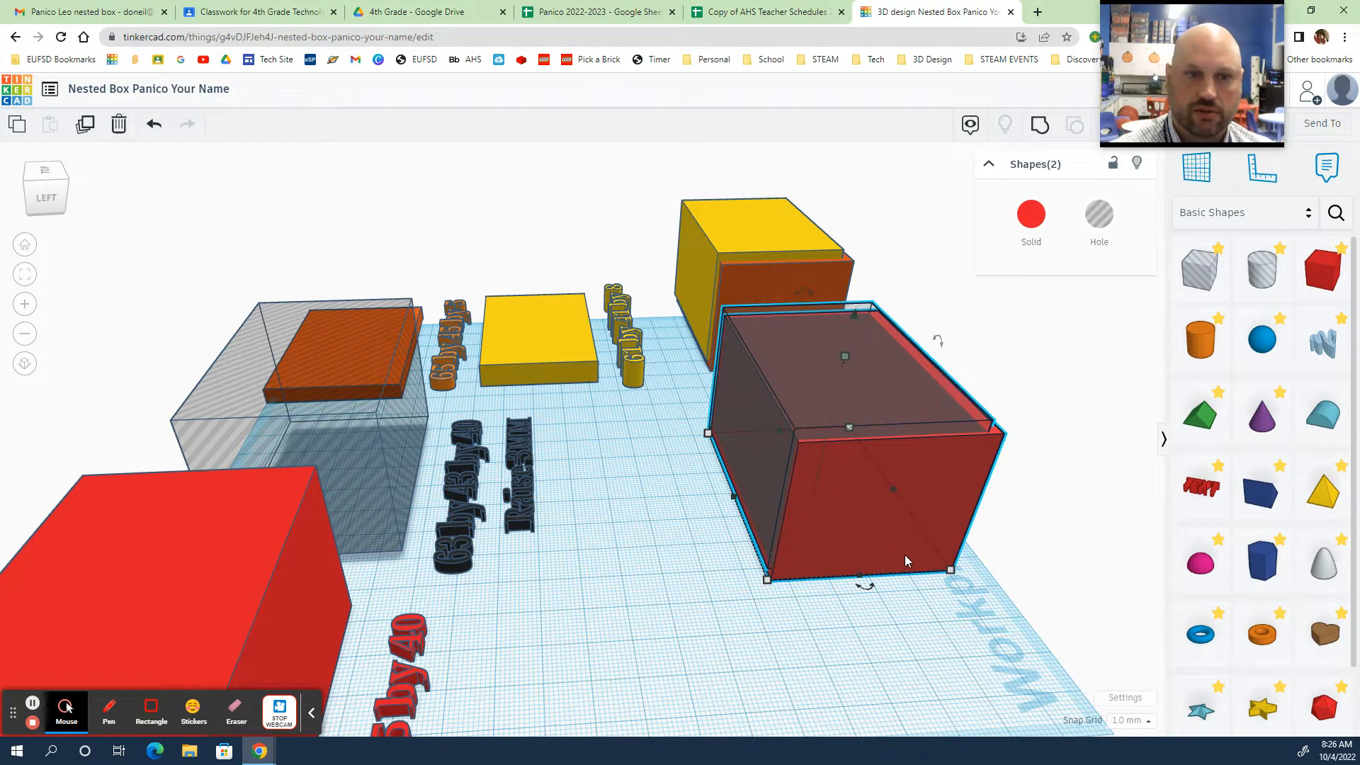
drag(1186, 109, 902, 74)
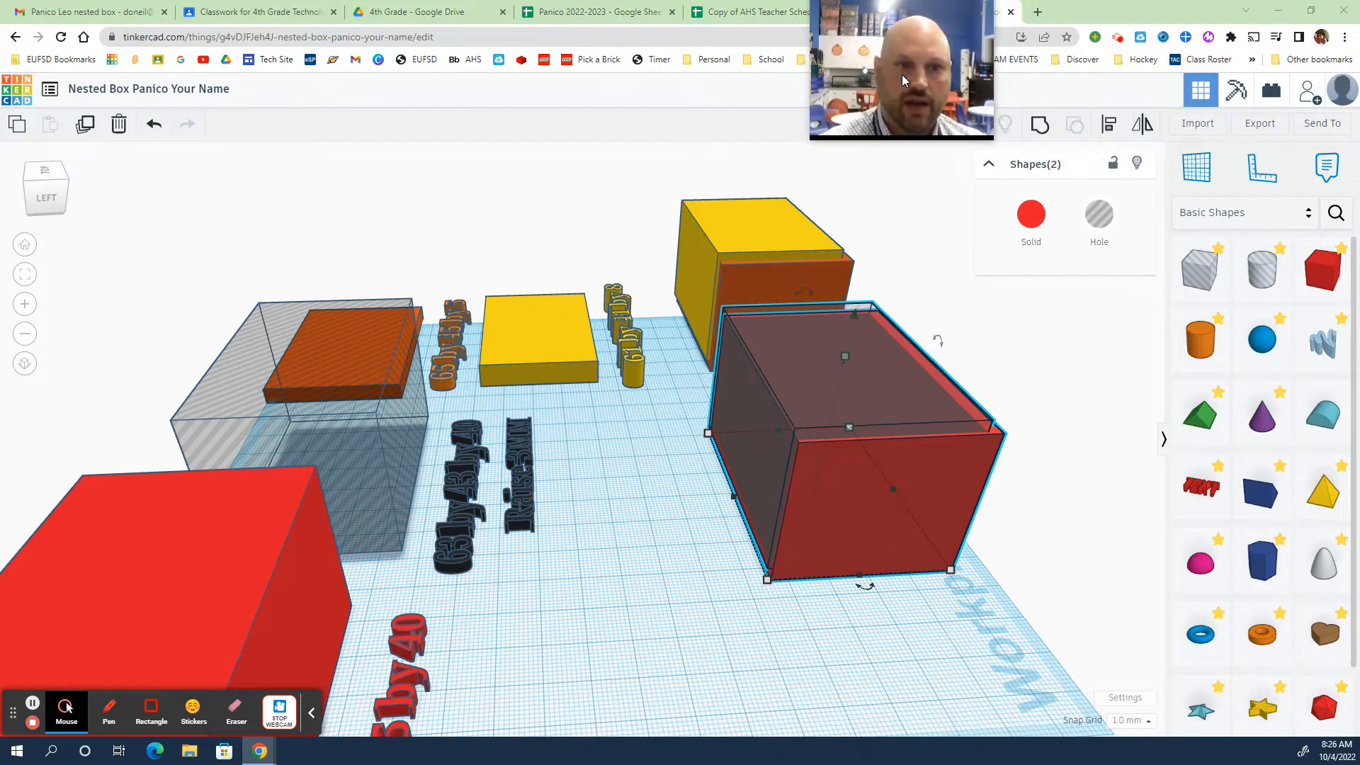
click(1111, 129)
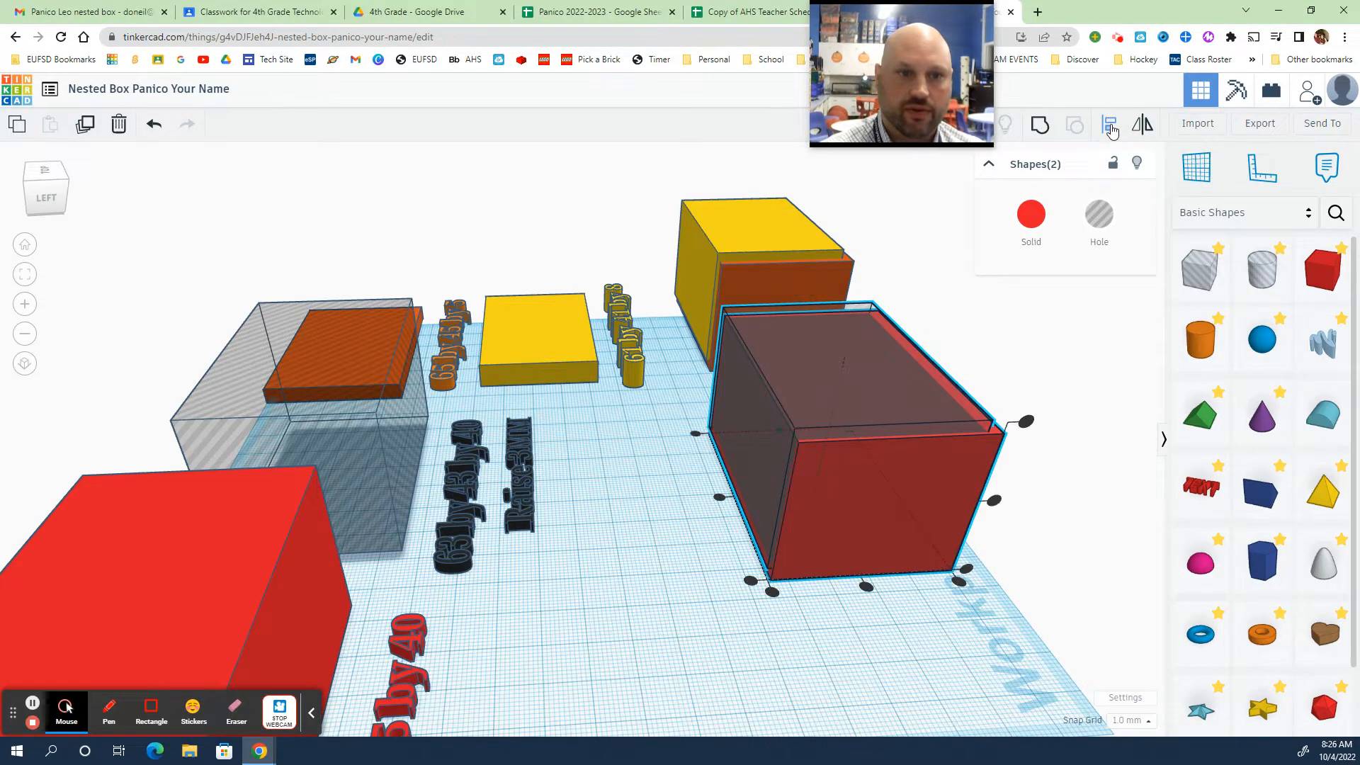
click(868, 589)
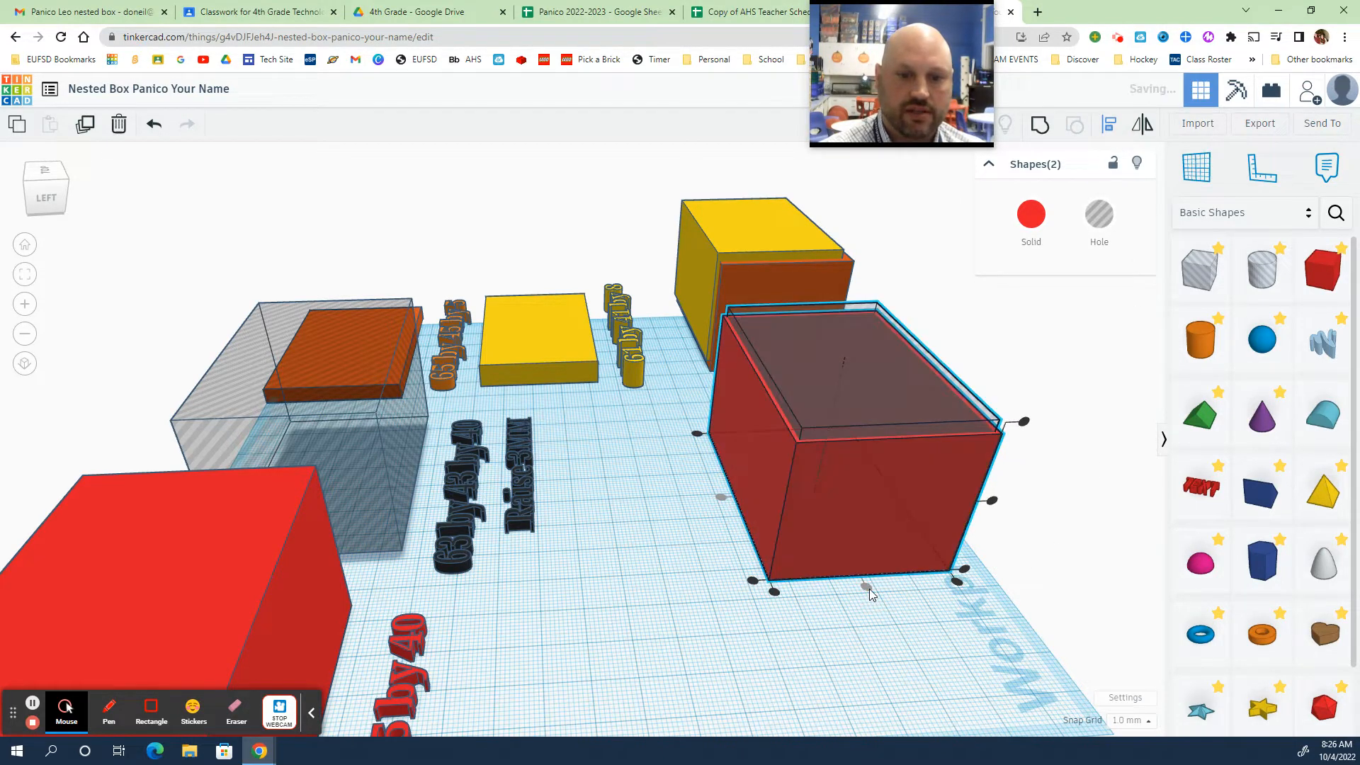
click(721, 503)
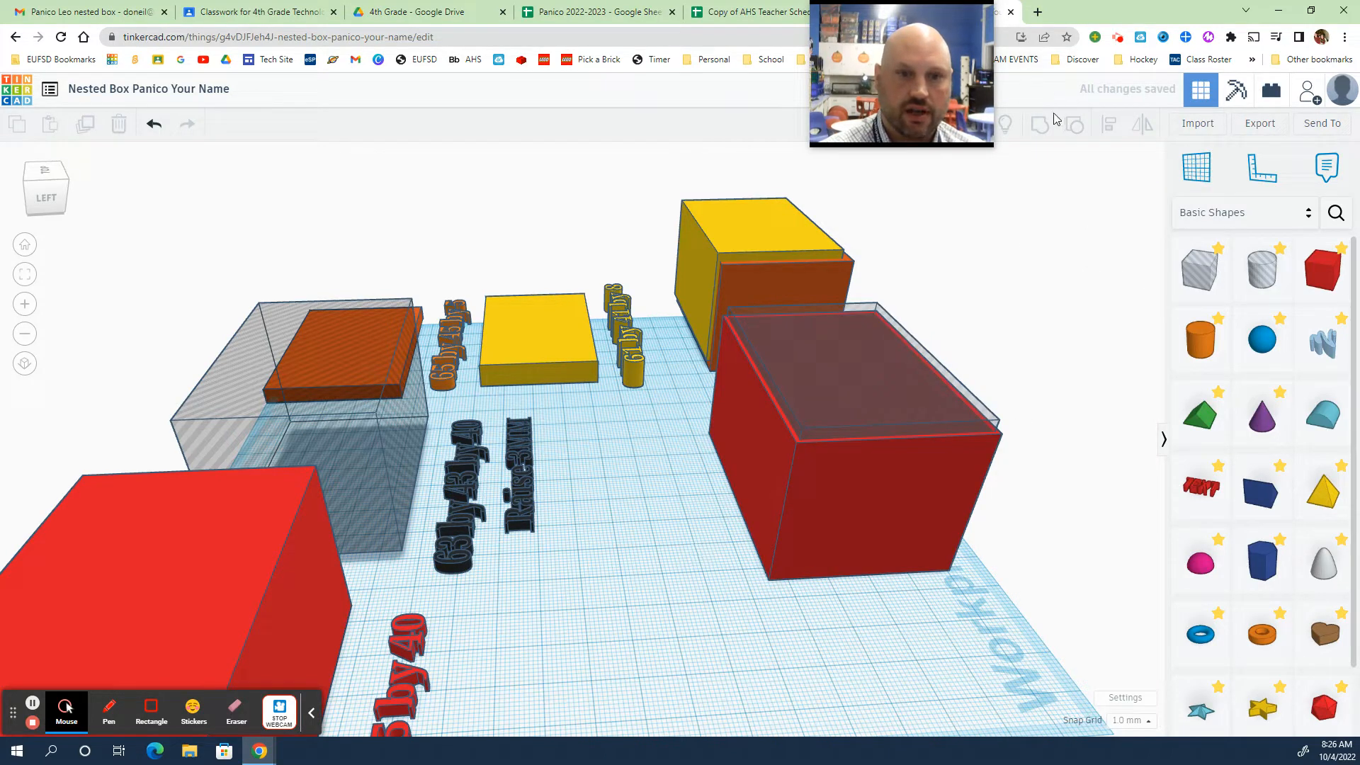
Group the red box with its hole to hollow it out, and move the hollow box to the workplane's left side
drag(823, 386, 822, 386)
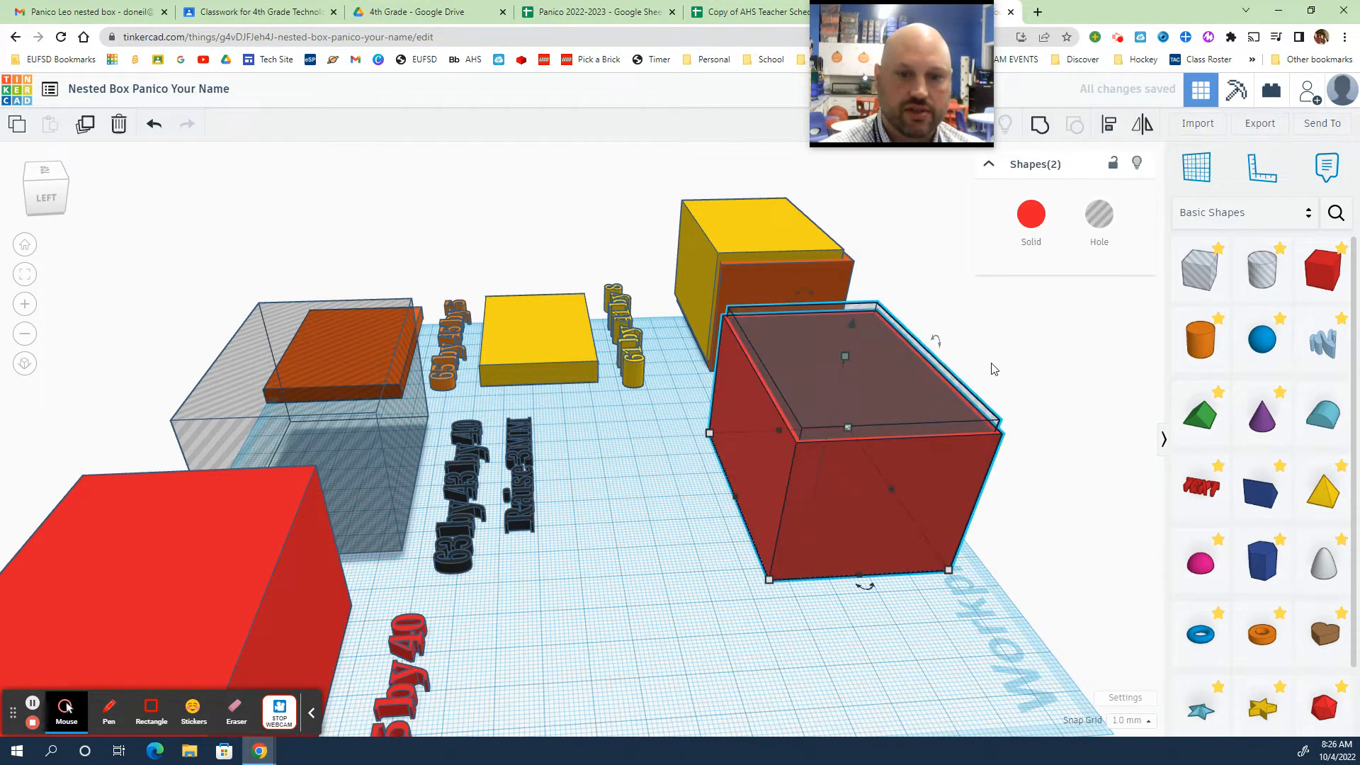
click(1036, 127)
right_drag(960, 375, 839, 350)
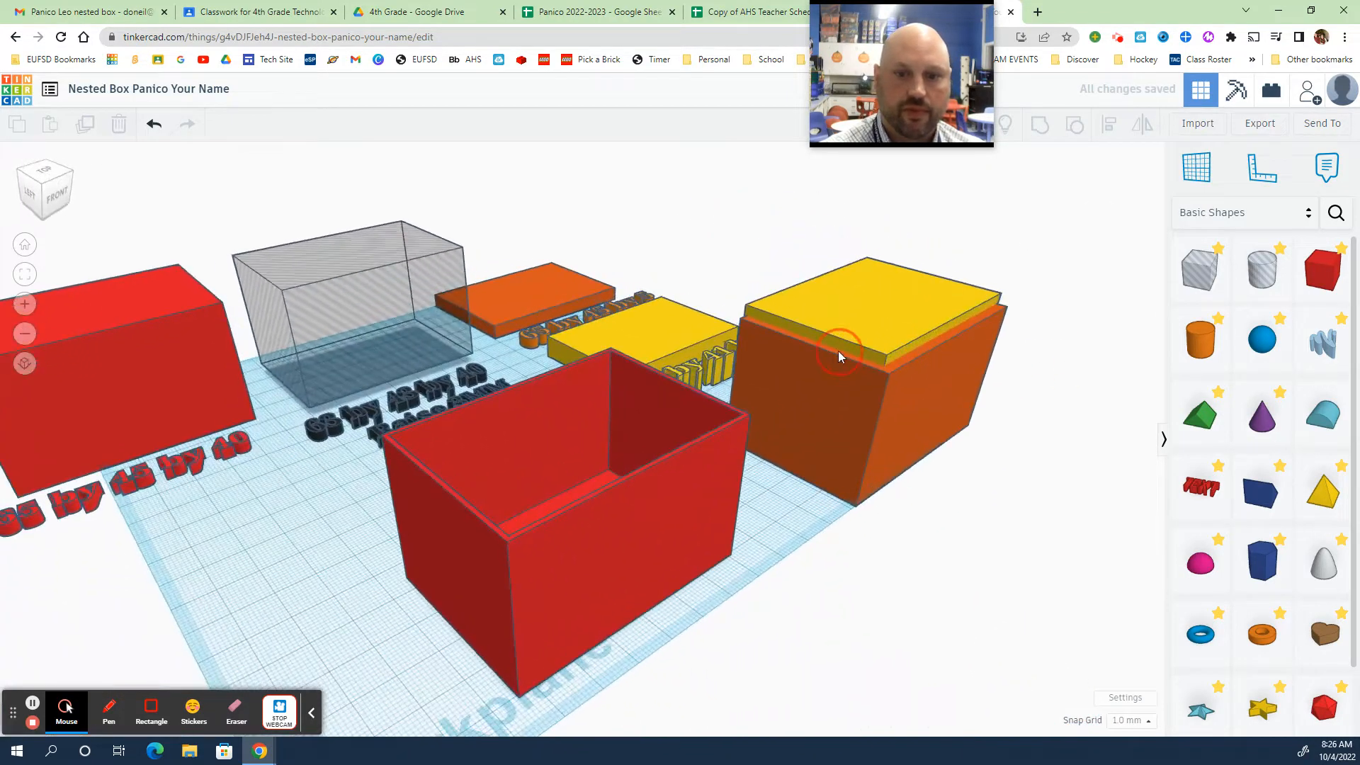
drag(634, 461, 364, 473)
click(655, 502)
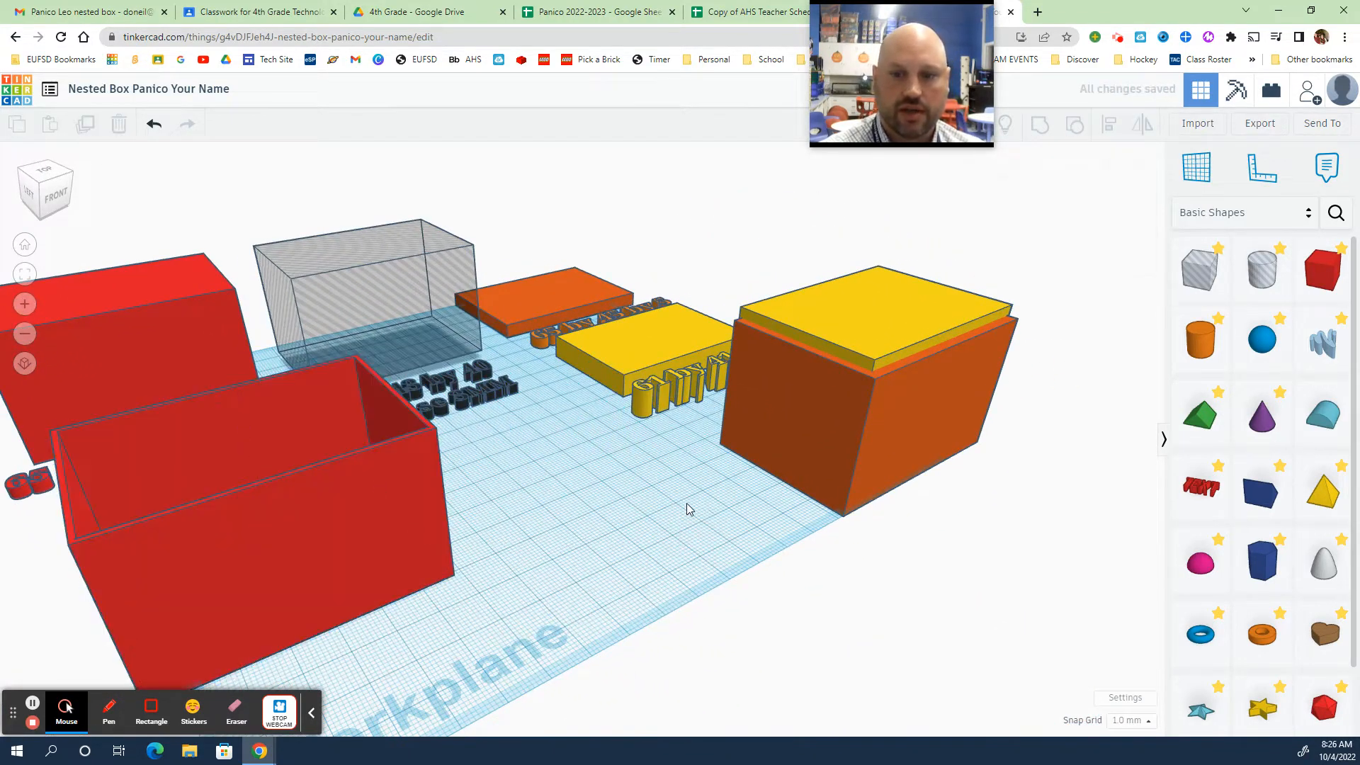
Move the orange box out from around the yellow box and reduce its height to 5 mm
right_drag(692, 510, 521, 512)
right_drag(1057, 457, 850, 503)
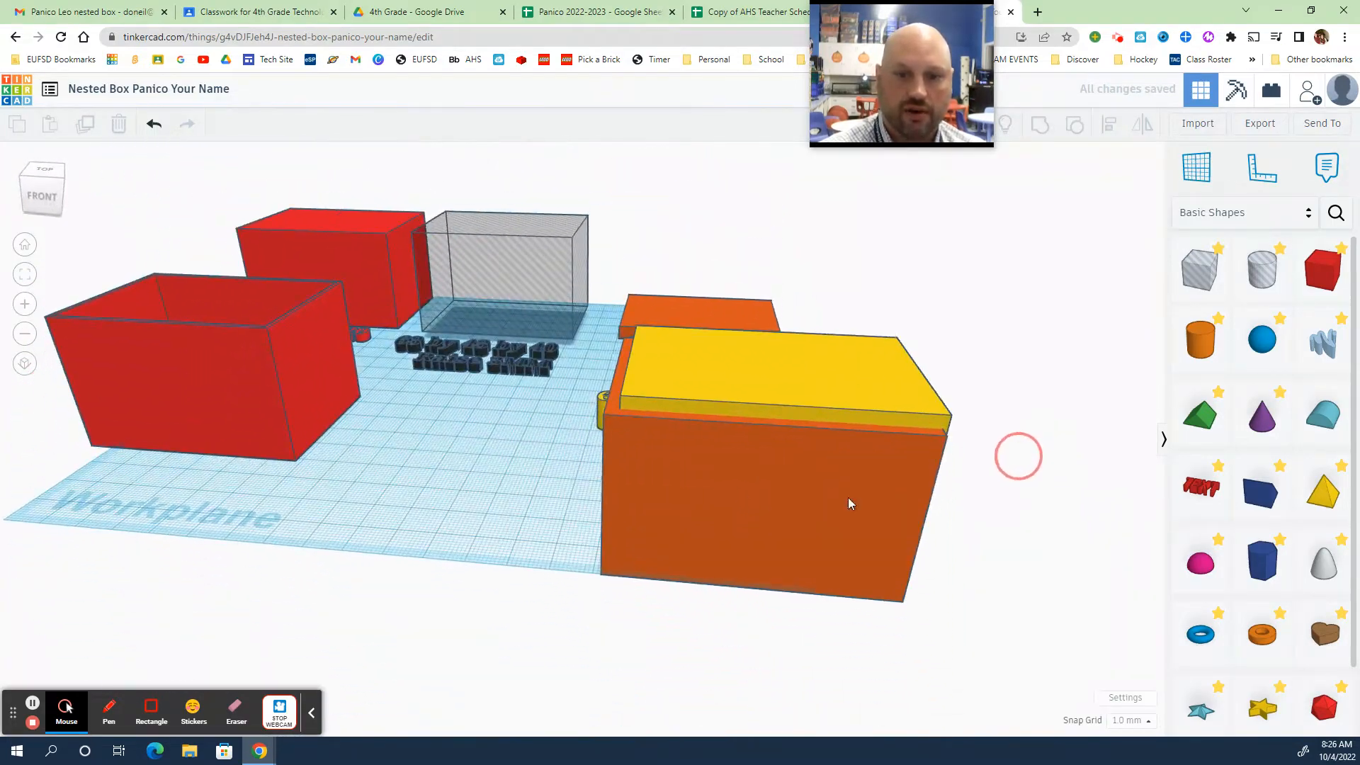
drag(738, 491, 448, 424)
right_drag(803, 604, 765, 579)
drag(575, 375, 600, 497)
click(765, 616)
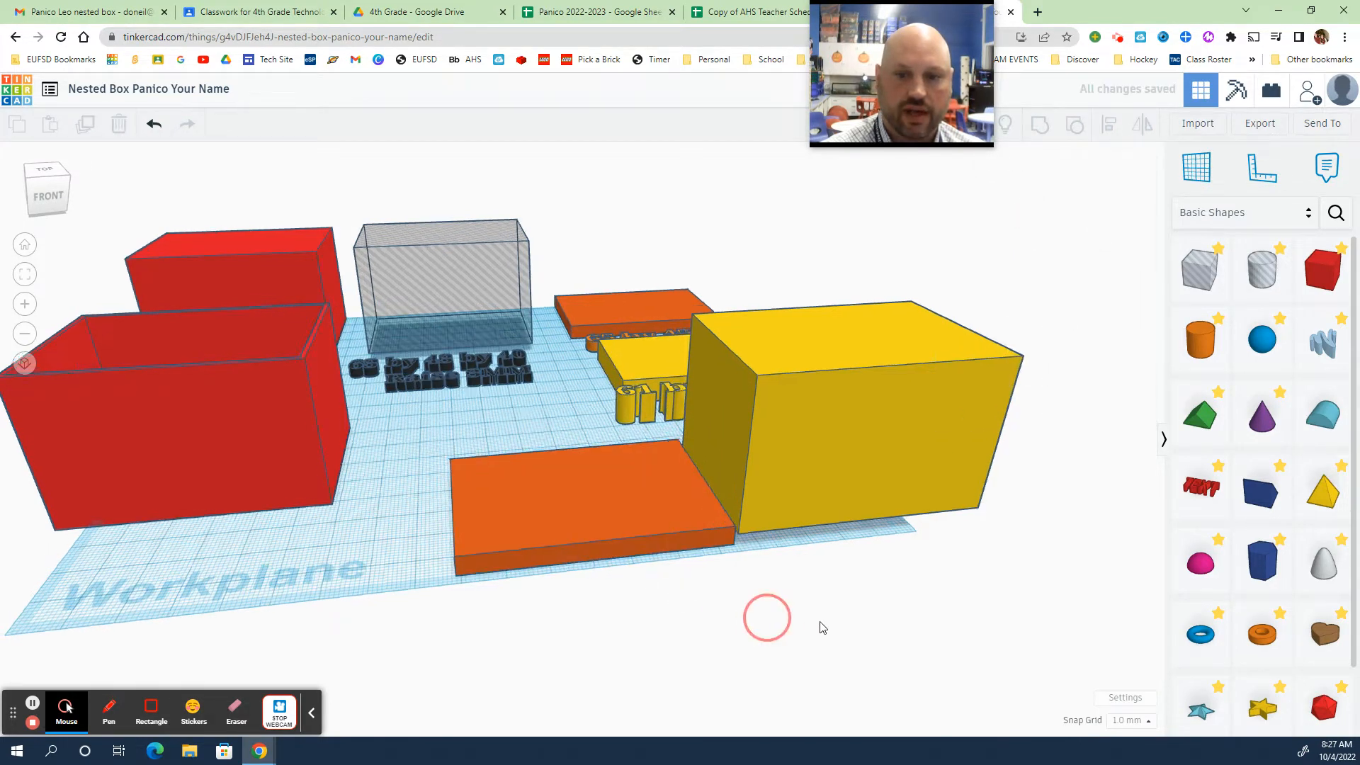
Slide the orange slab further left to leave a gap between it and the yellow box
right_drag(765, 617, 744, 729)
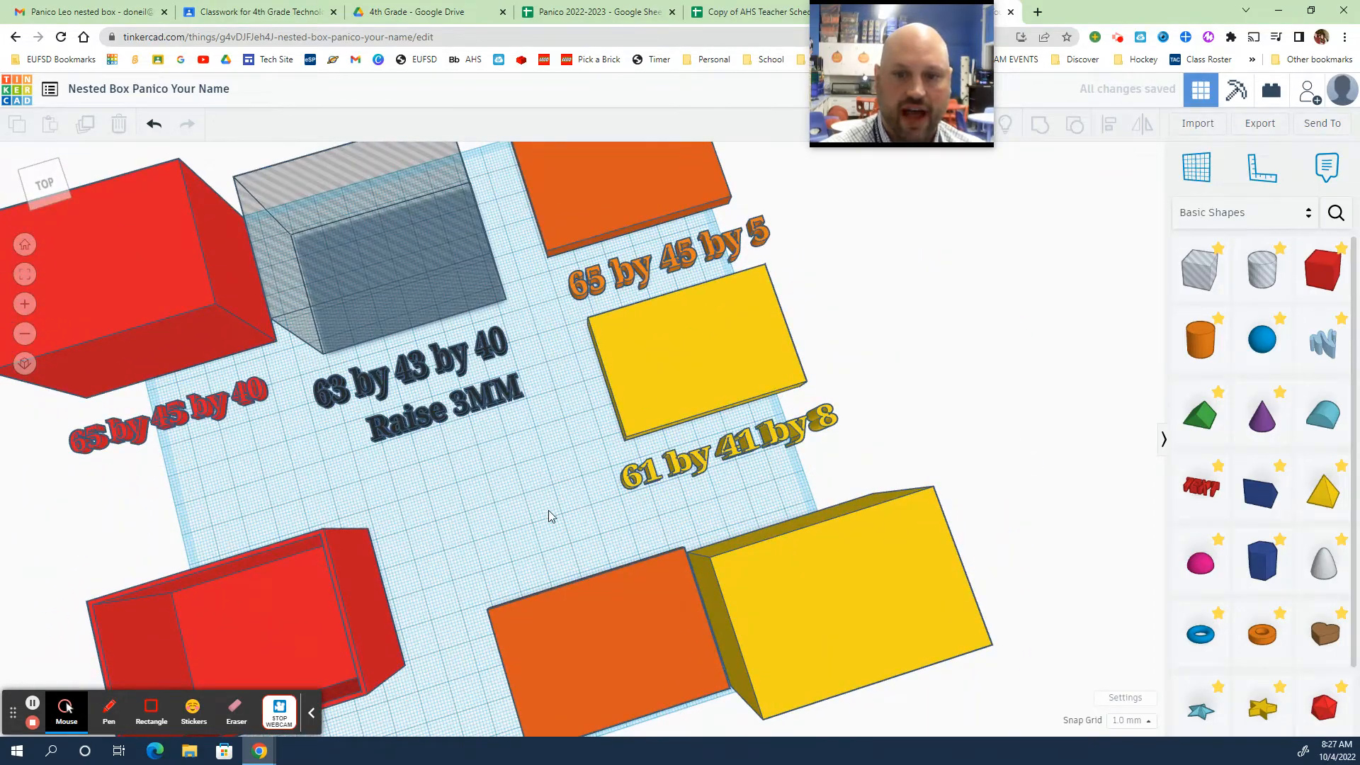
mouse_move(551, 516)
right_down()
mouse_move(510, 461)
mouse_move(560, 534)
right_up()
drag(560, 536, 442, 550)
click(597, 644)
right_drag(597, 644, 831, 427)
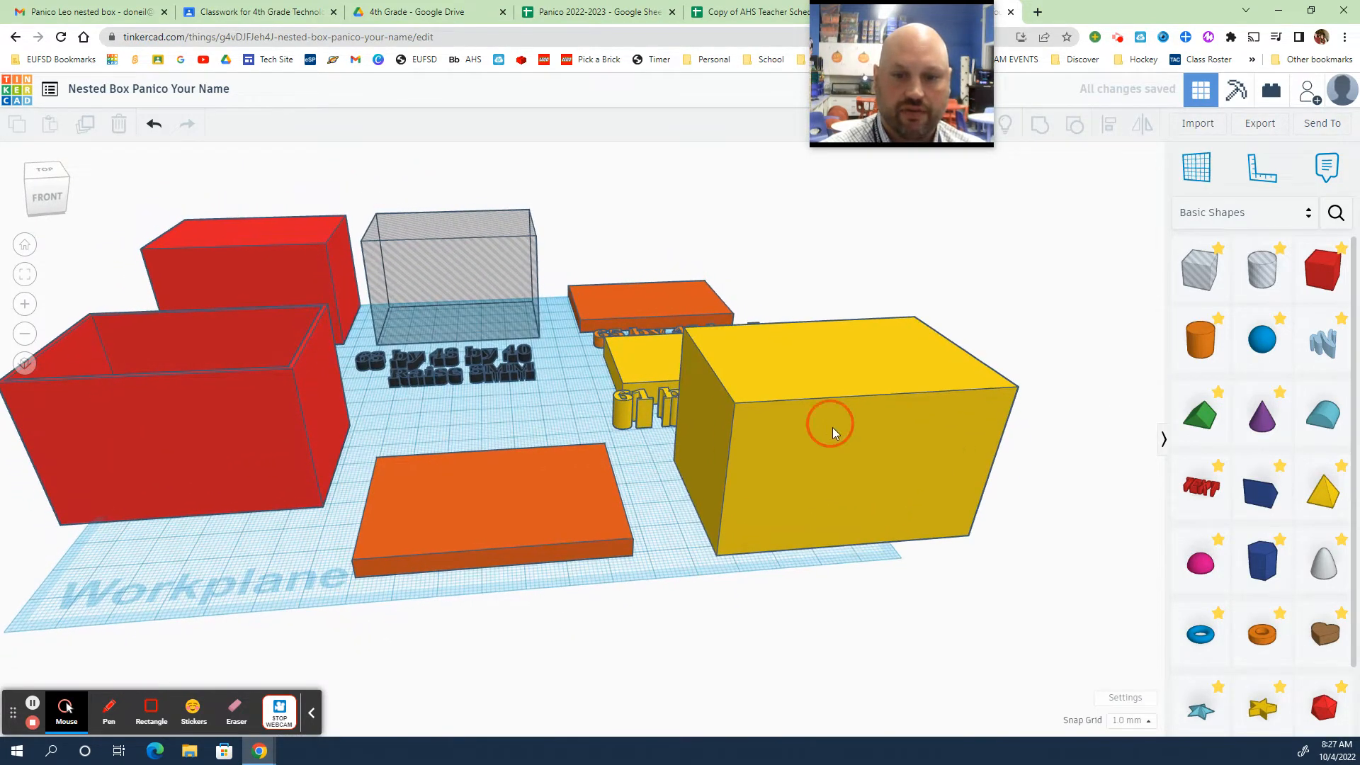
Drop the raised yellow box onto the workplane and place it in the front-right area beside the orange slab
click(831, 427)
right_drag(854, 581, 814, 569)
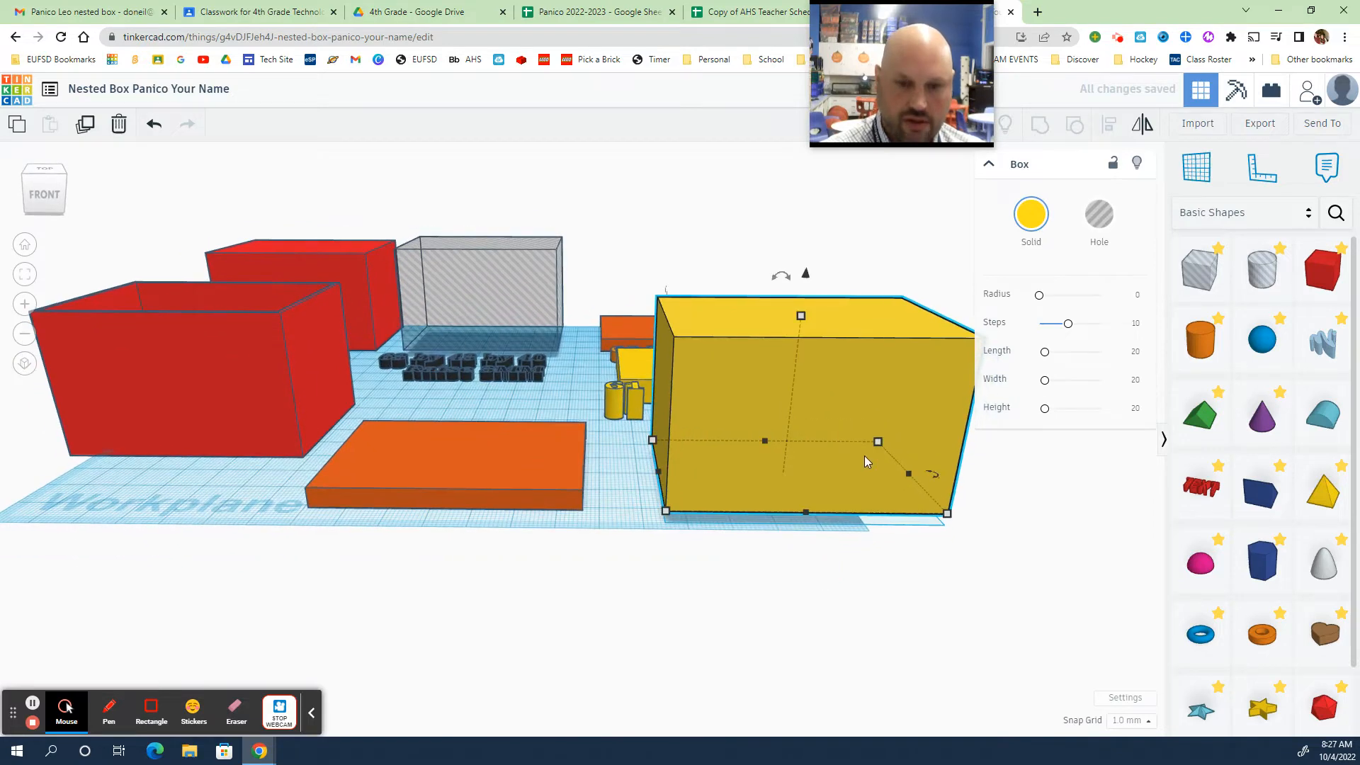
drag(807, 411, 777, 421)
mouse_move(821, 592)
right_down()
mouse_move(819, 553)
mouse_move(825, 567)
right_up()
right_drag(704, 479, 819, 597)
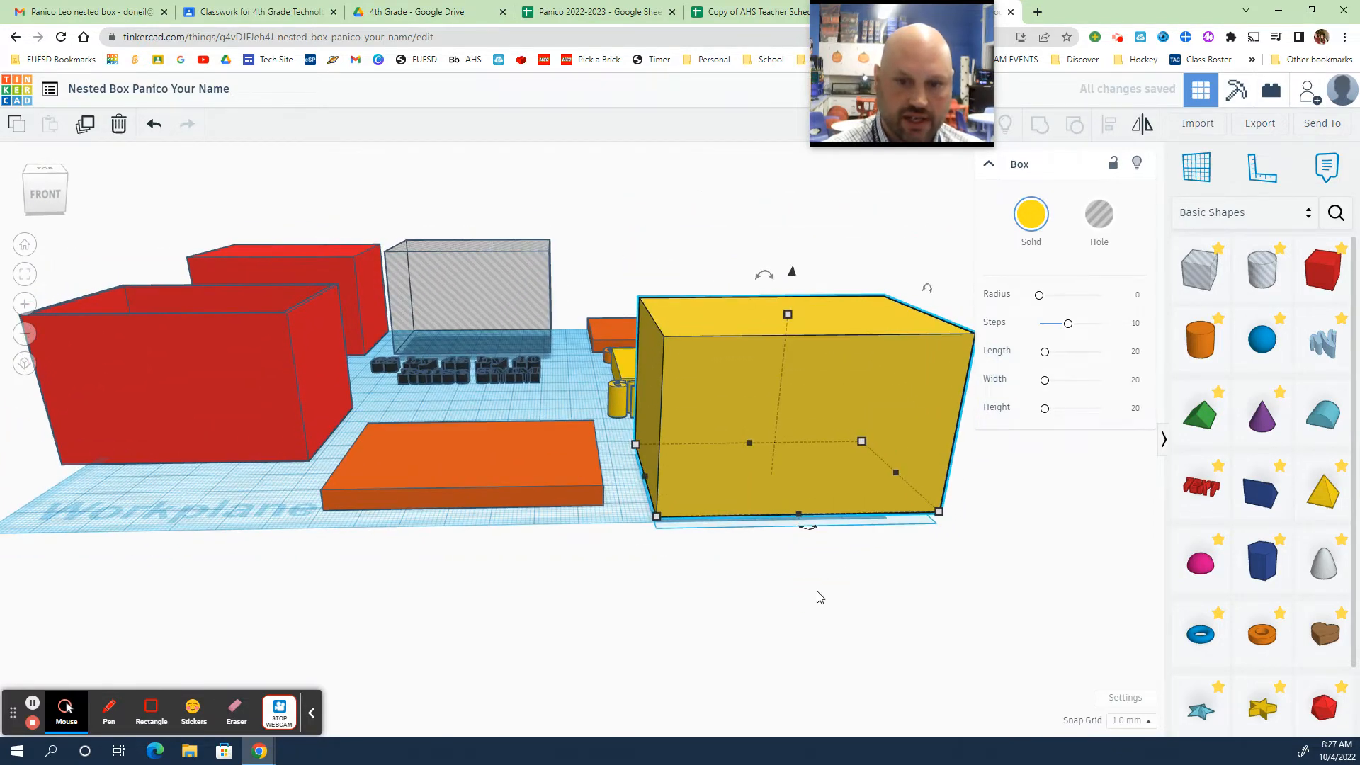
key(d)
click(810, 601)
right_drag(737, 571, 753, 657)
drag(751, 613, 802, 556)
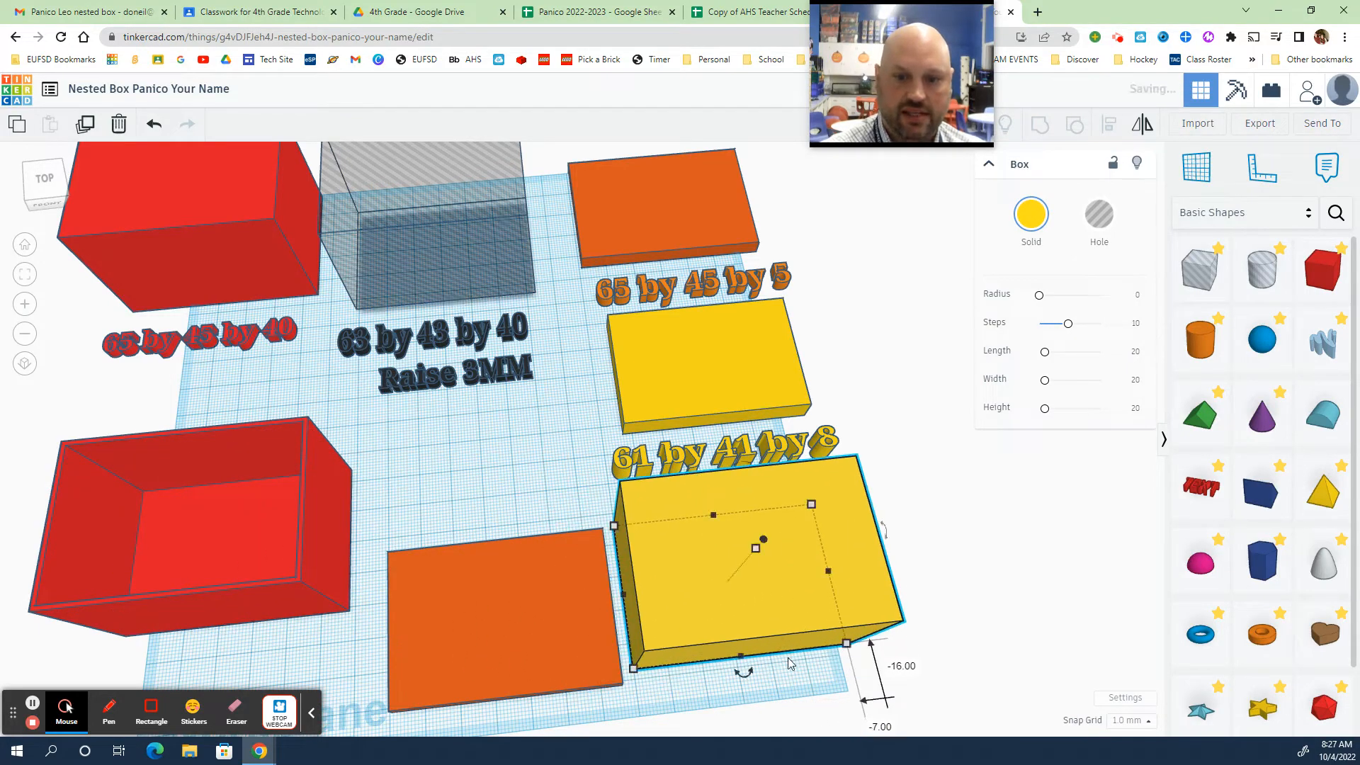
Resize the yellow box to 61 mm long, 41 mm wide and 8 mm high
right_drag(788, 677, 884, 590)
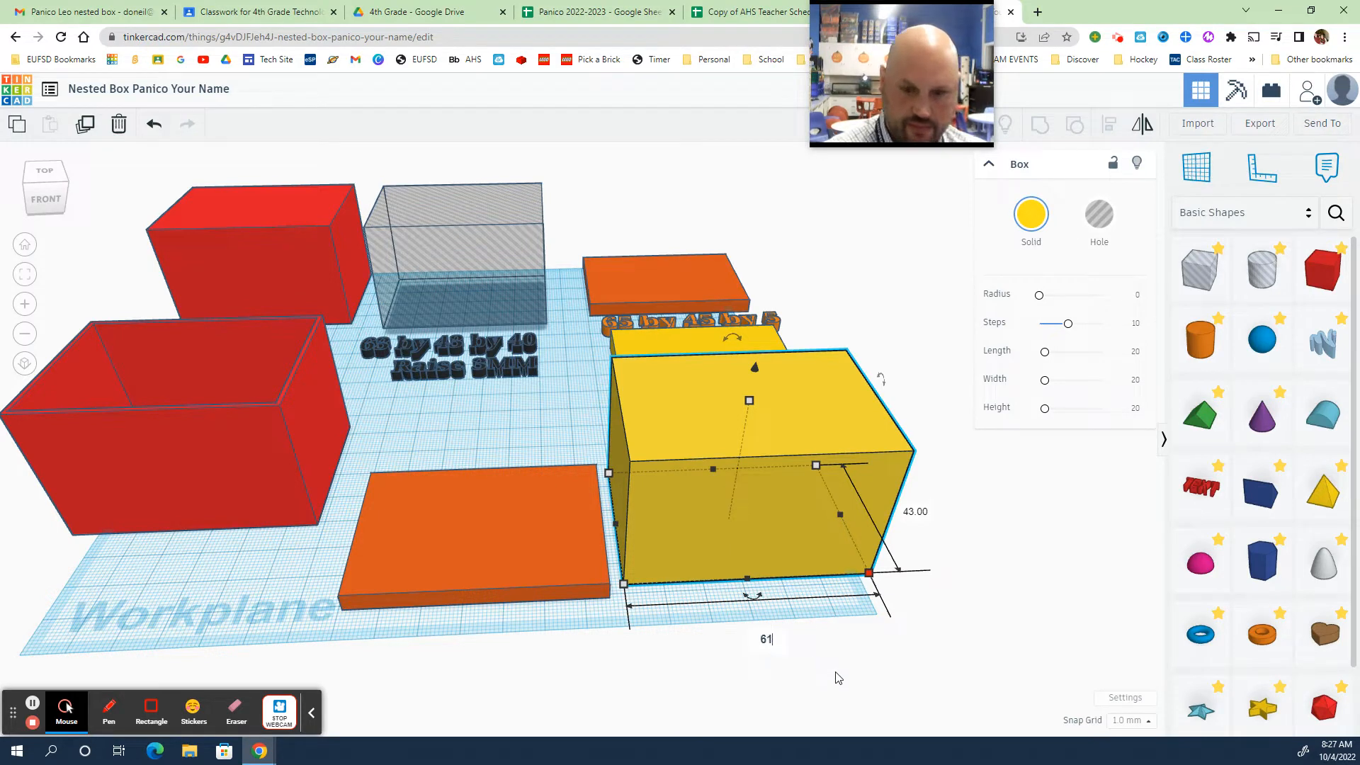
key(Return)
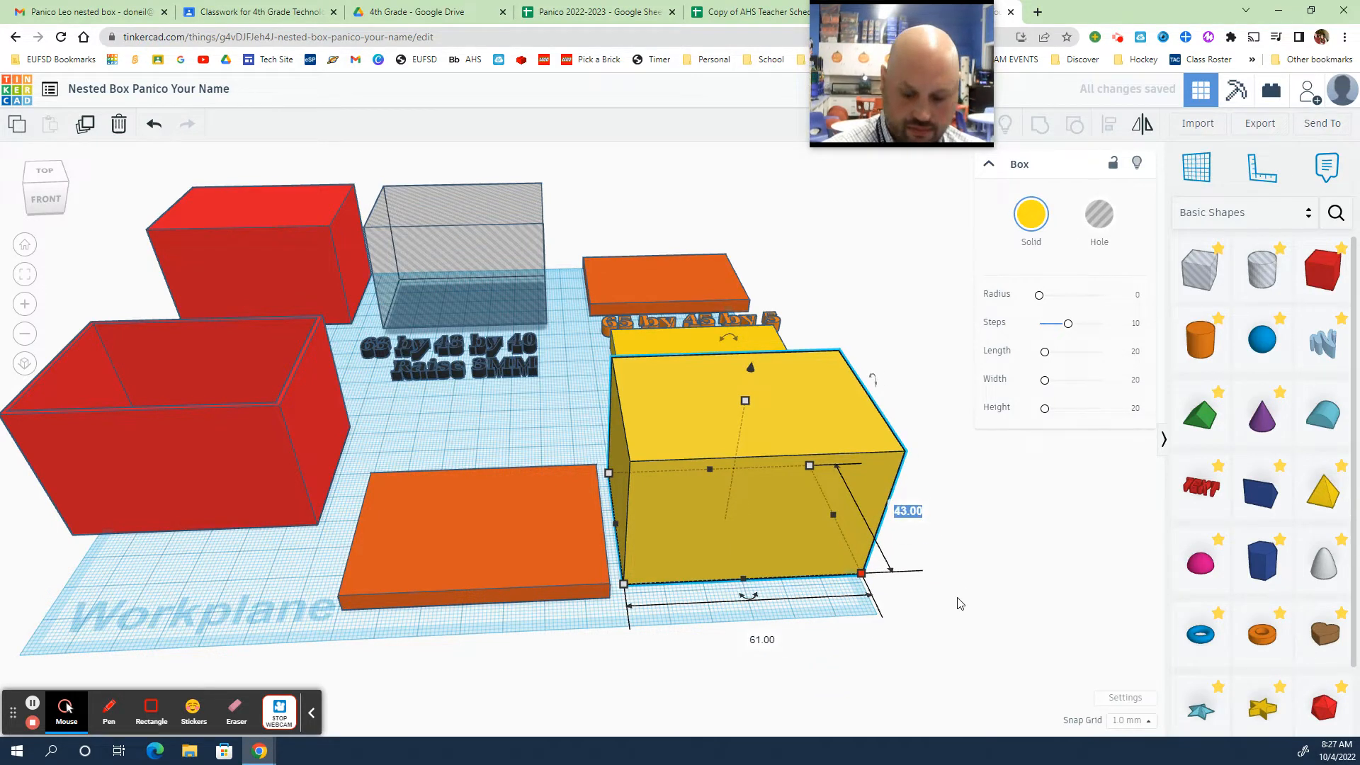
key(Return)
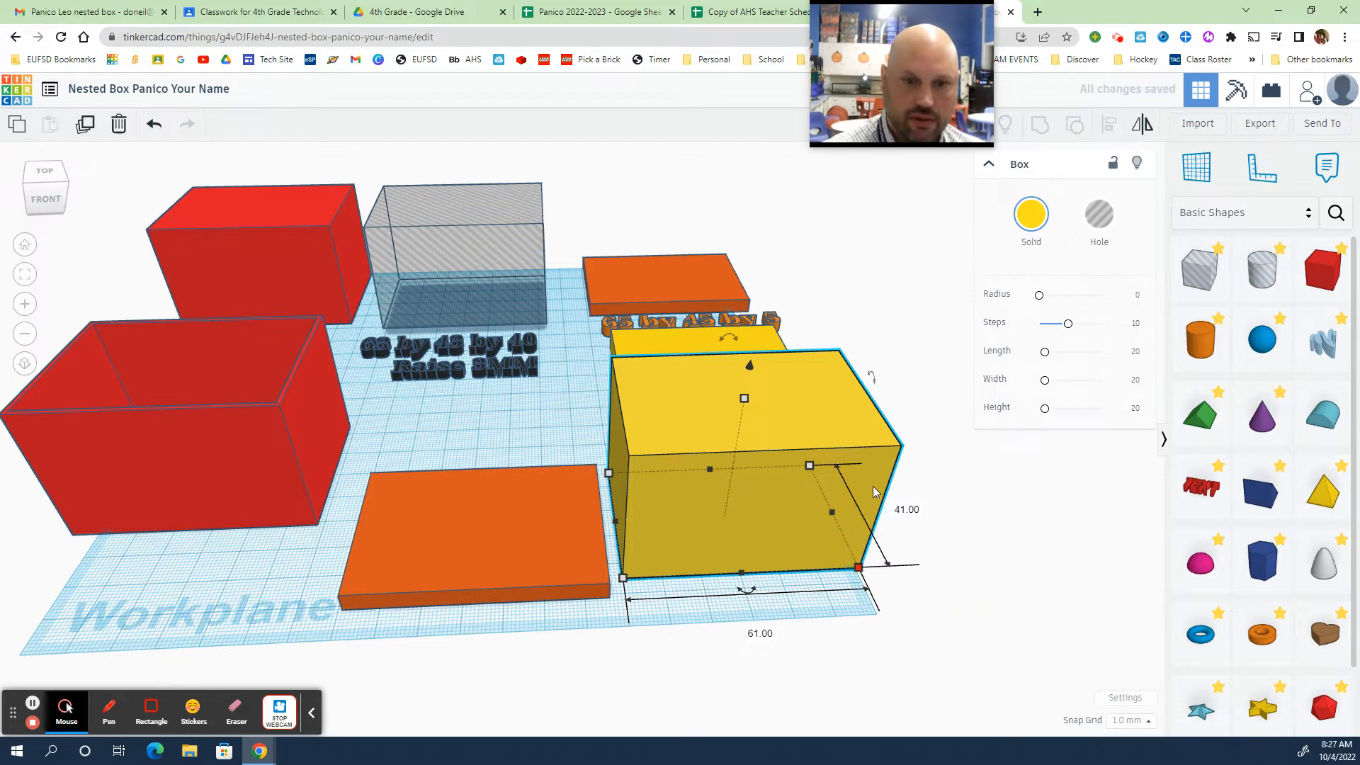
drag(743, 397, 733, 498)
click(753, 532)
click(805, 621)
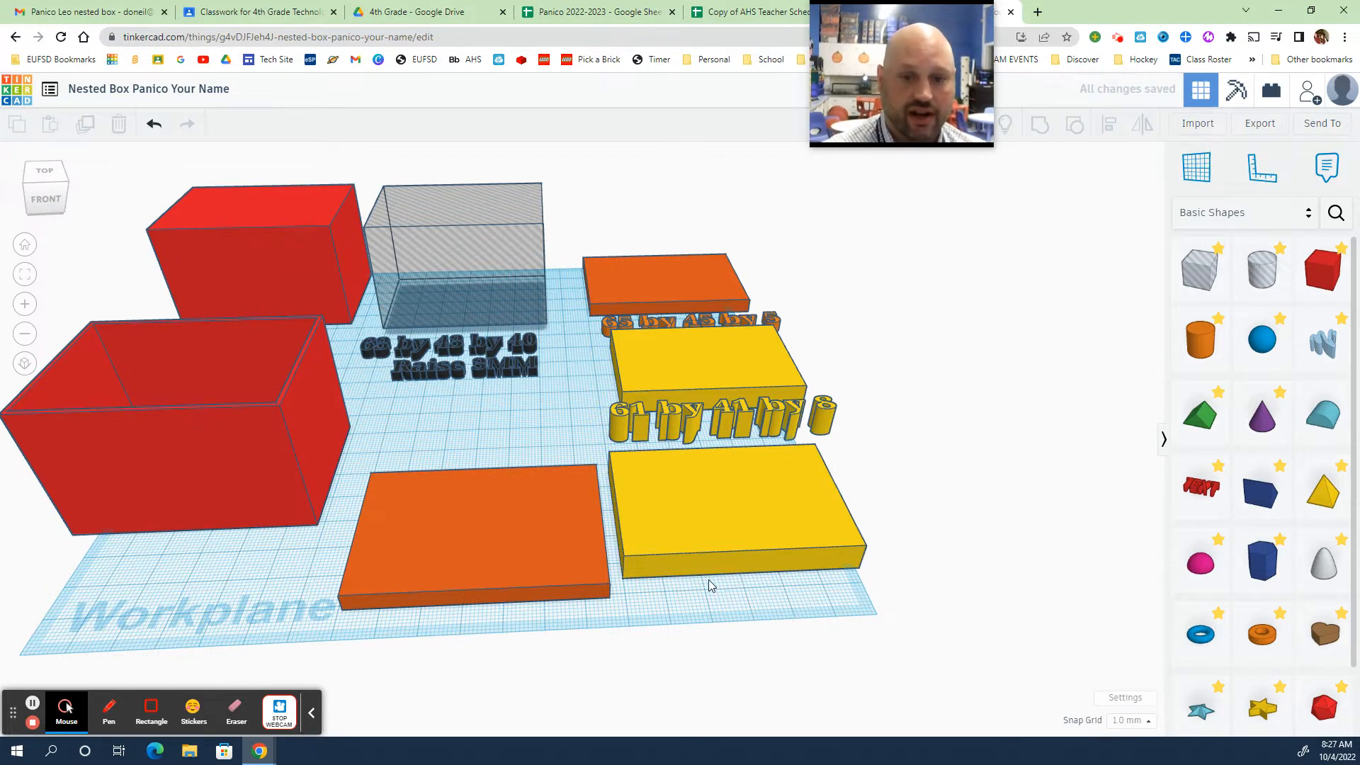
Move the yellow slab over the orange slab so the two overlap as the lid
drag(725, 541, 463, 560)
right_drag(500, 621, 514, 620)
click(595, 631)
right_drag(596, 636, 838, 613)
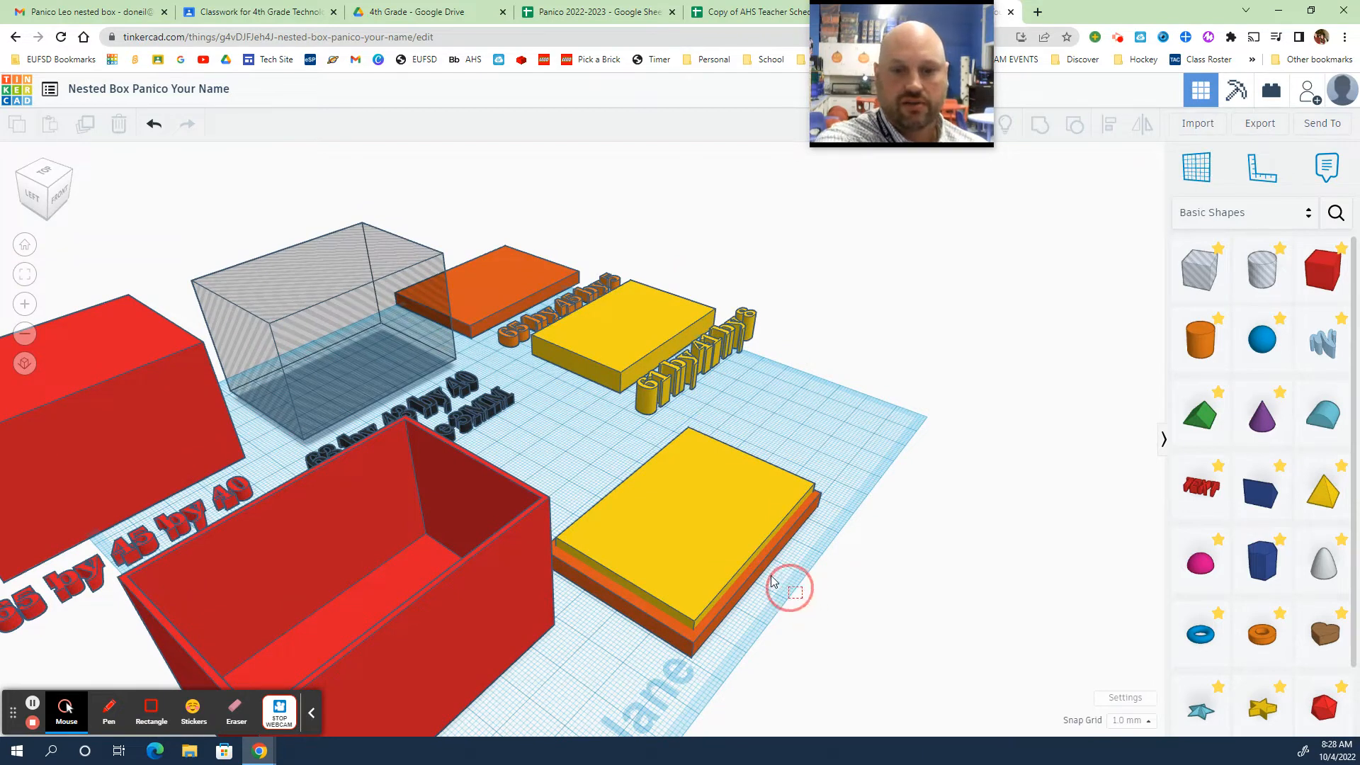
Select the yellow and orange slabs together and center-align them along both horizontal directions
drag(687, 512, 690, 514)
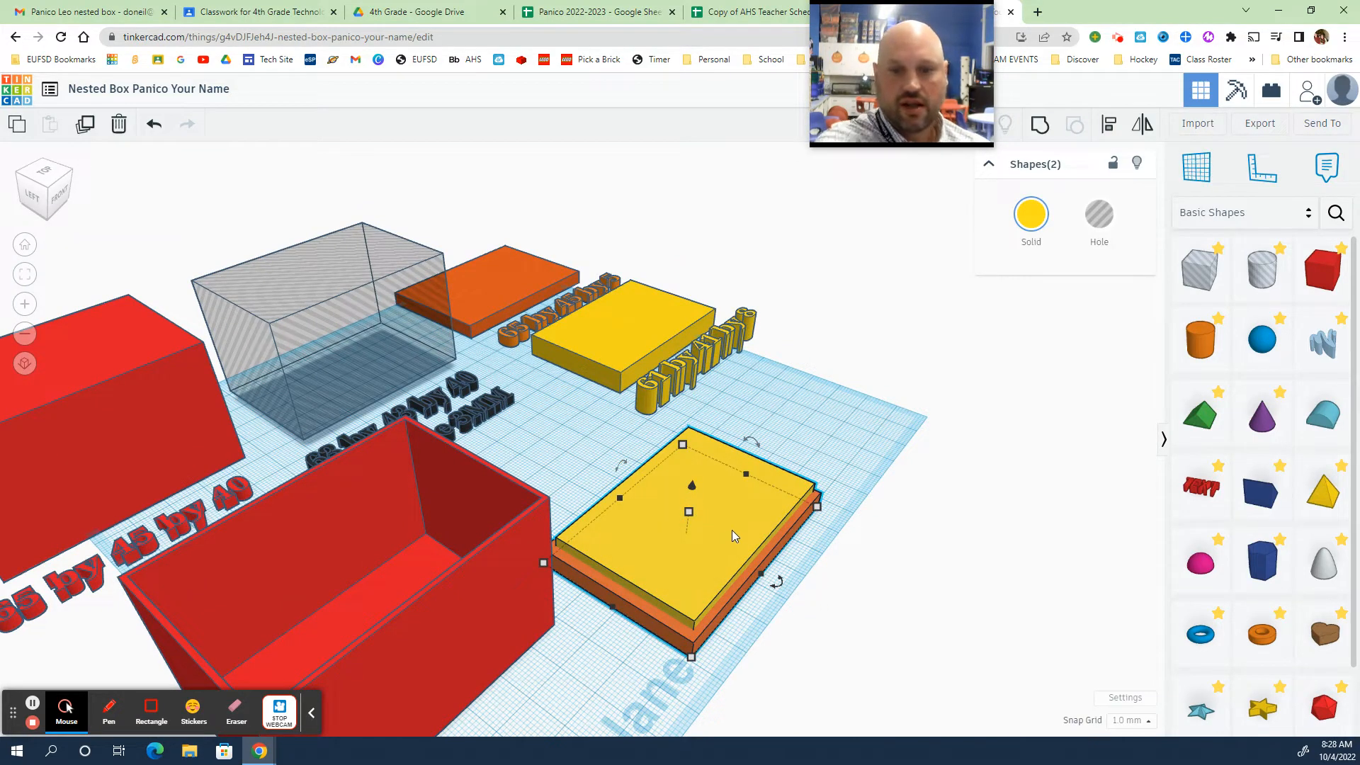
right_drag(812, 573, 698, 625)
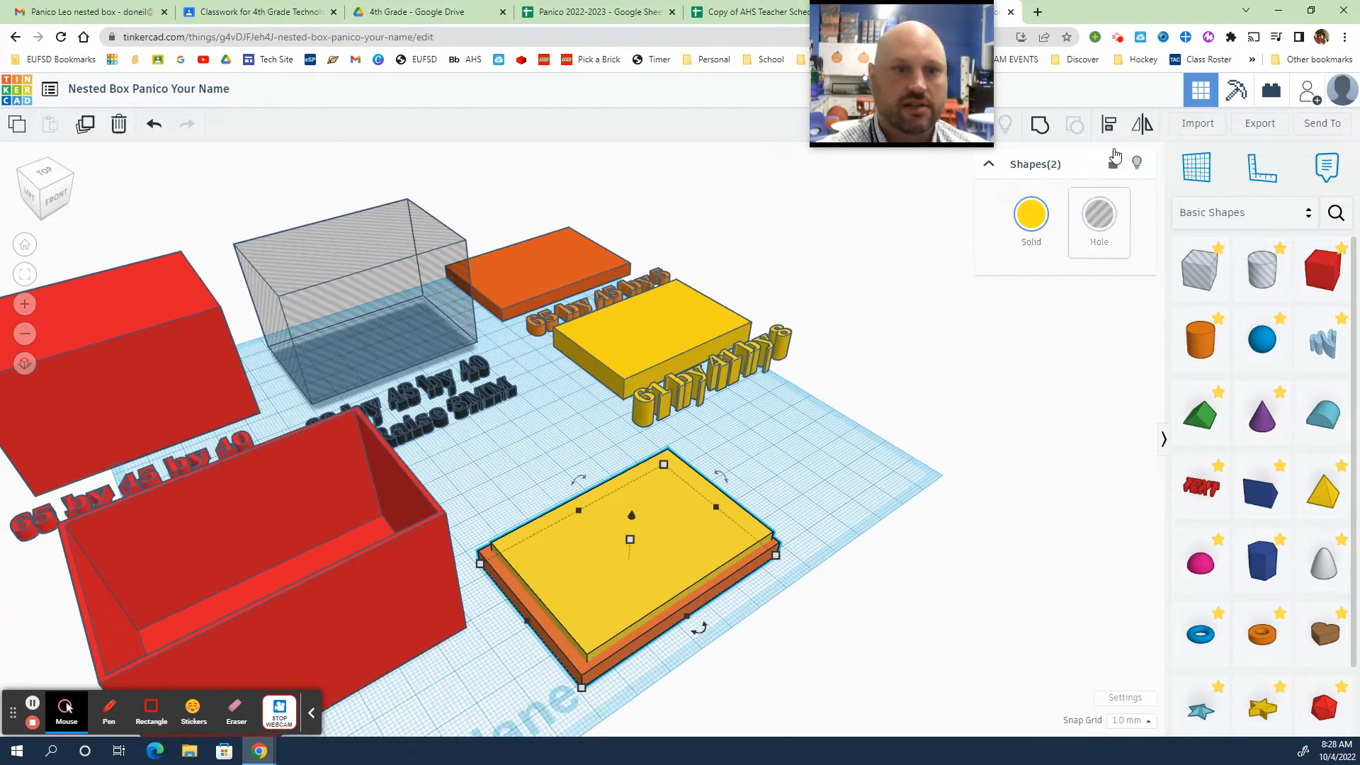
click(1109, 126)
click(700, 629)
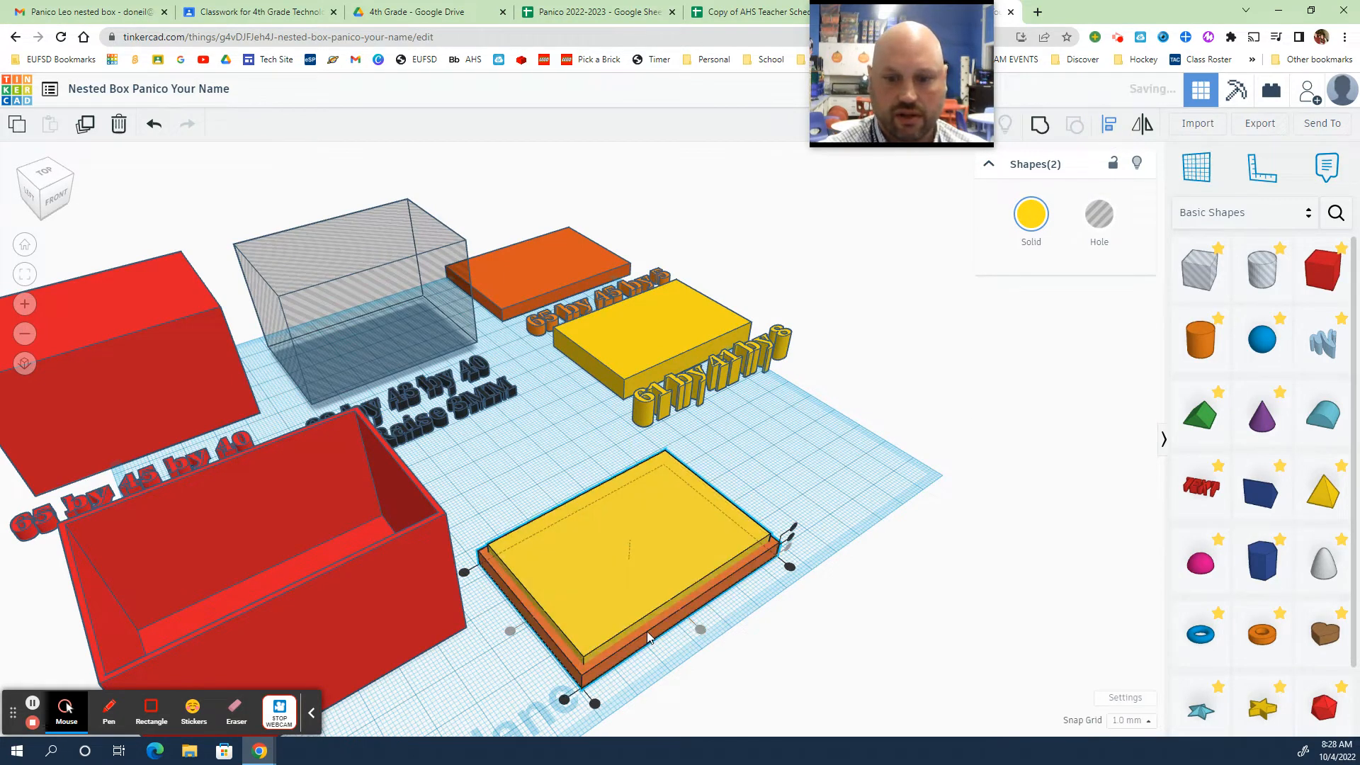
Group the yellow and orange slabs into a single lid, and select the grouped lid
click(1035, 129)
click(772, 577)
right_drag(772, 578, 722, 540)
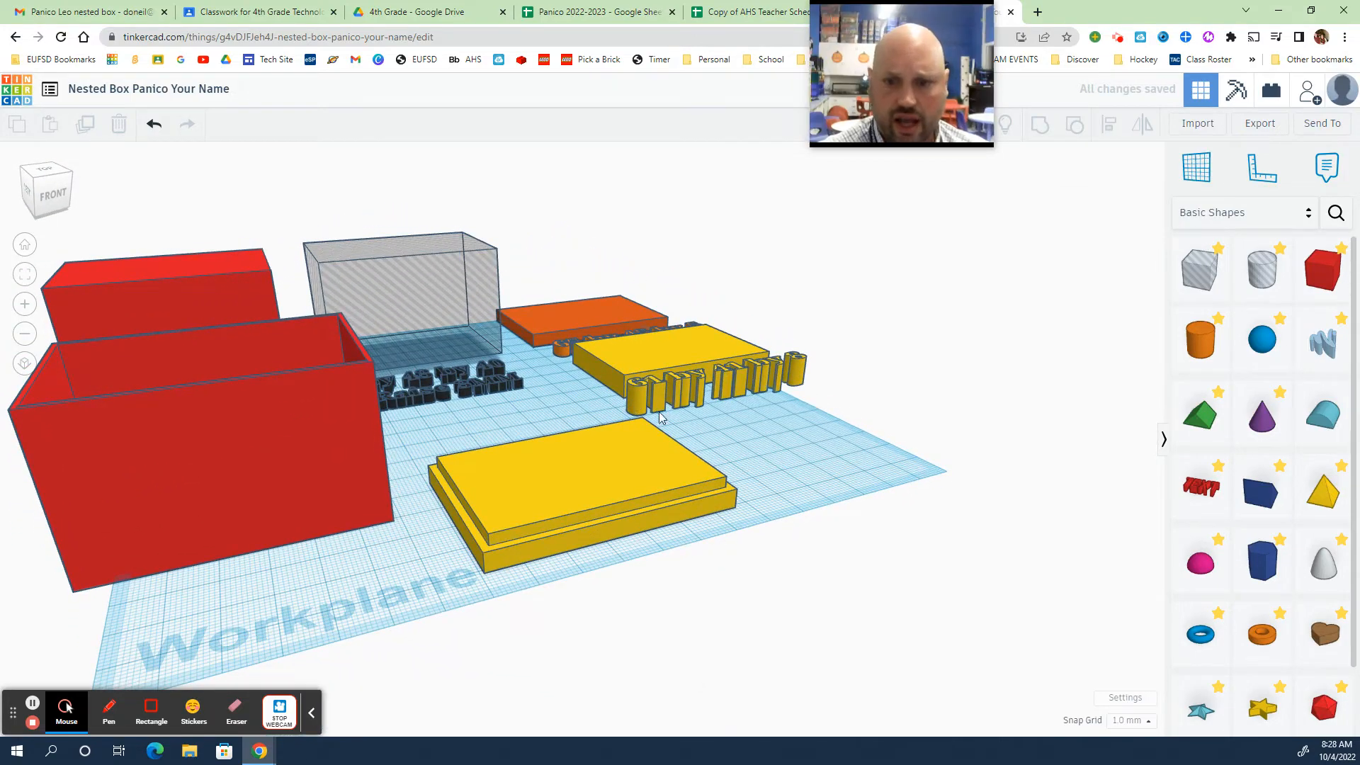
click(588, 459)
right_drag(874, 492, 805, 486)
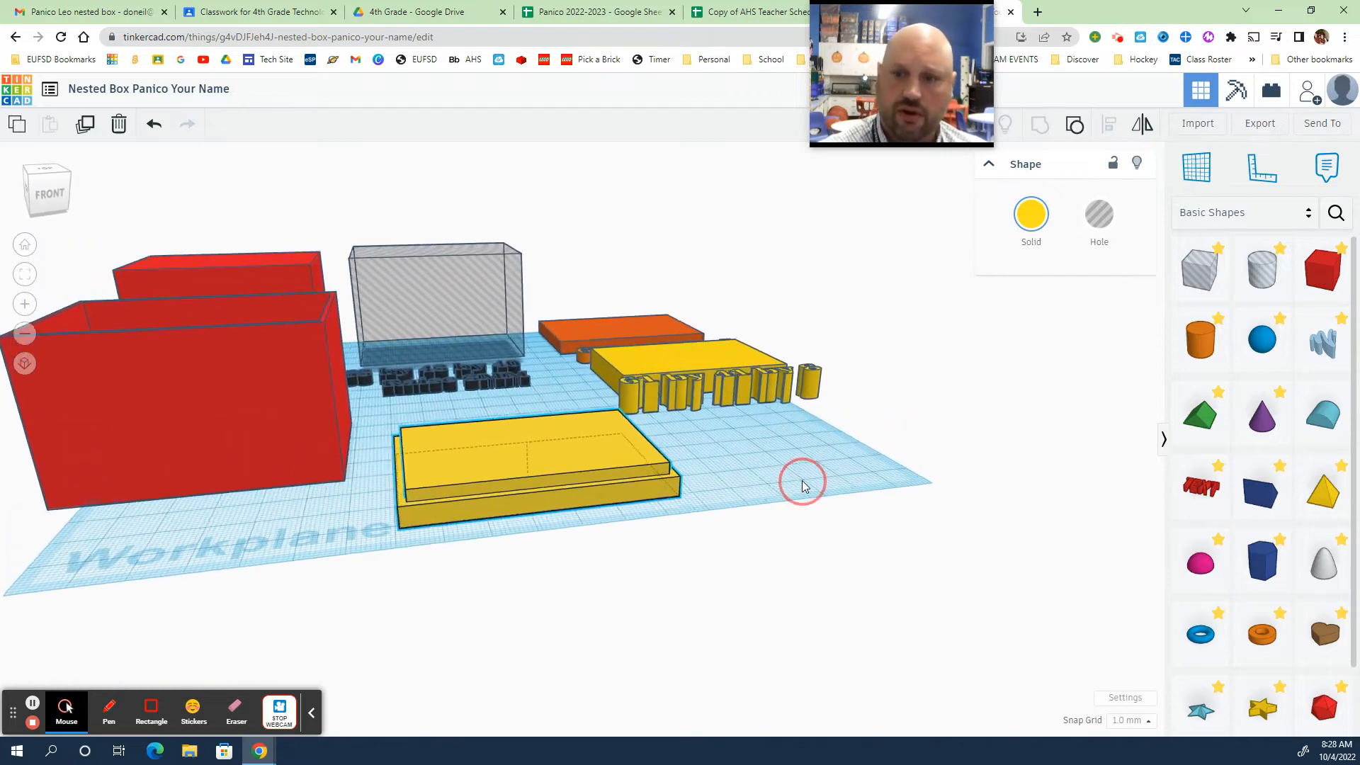
Shift the hollow red box slightly, then flip the grouped lid 180° and move it away from the box
drag(252, 385, 282, 424)
click(525, 449)
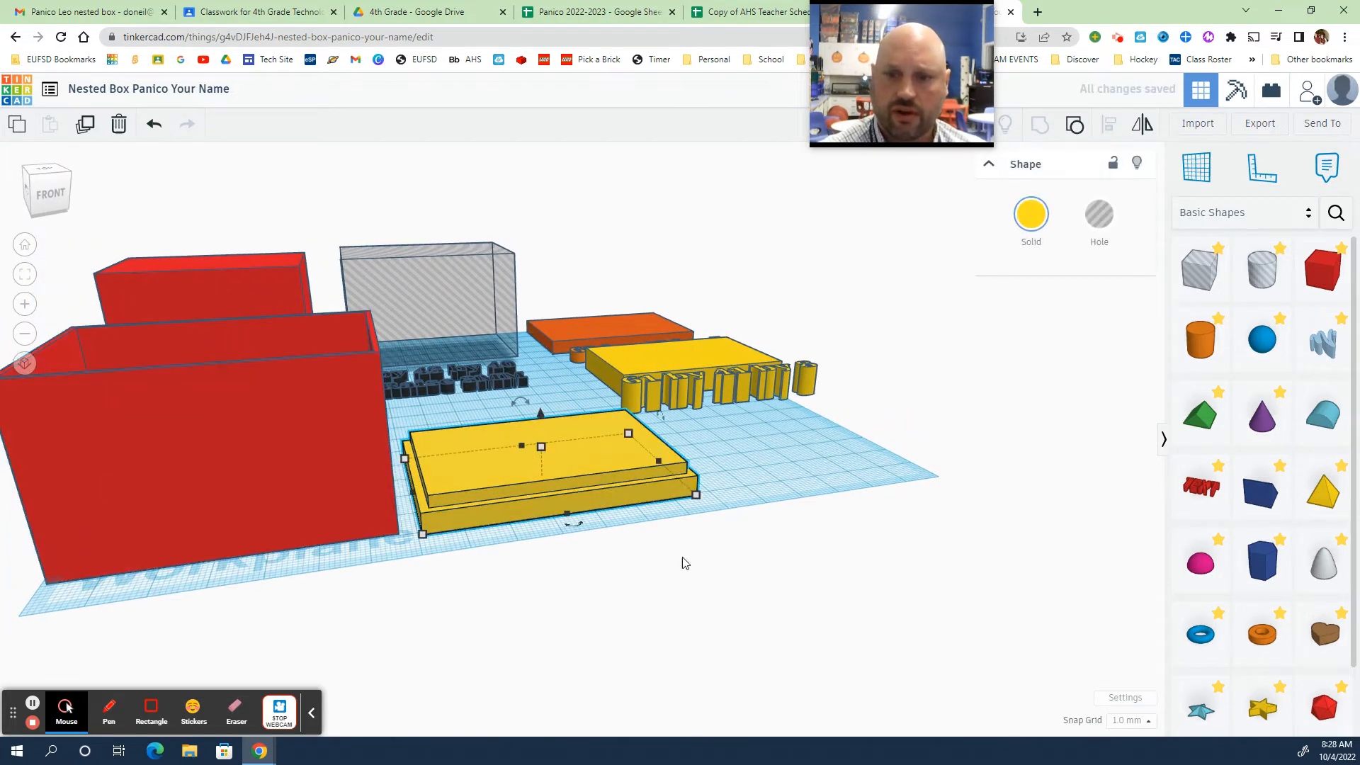
right_drag(684, 563, 557, 545)
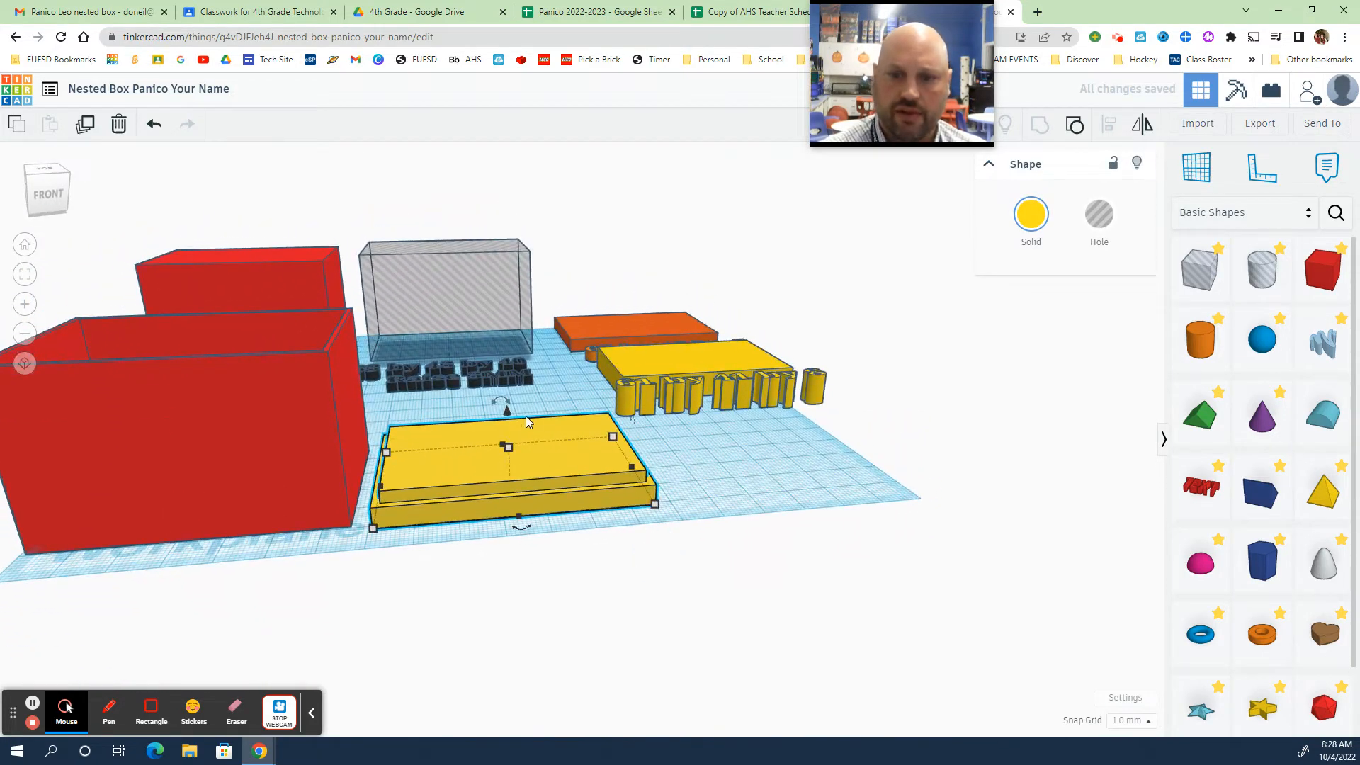
drag(507, 408, 514, 595)
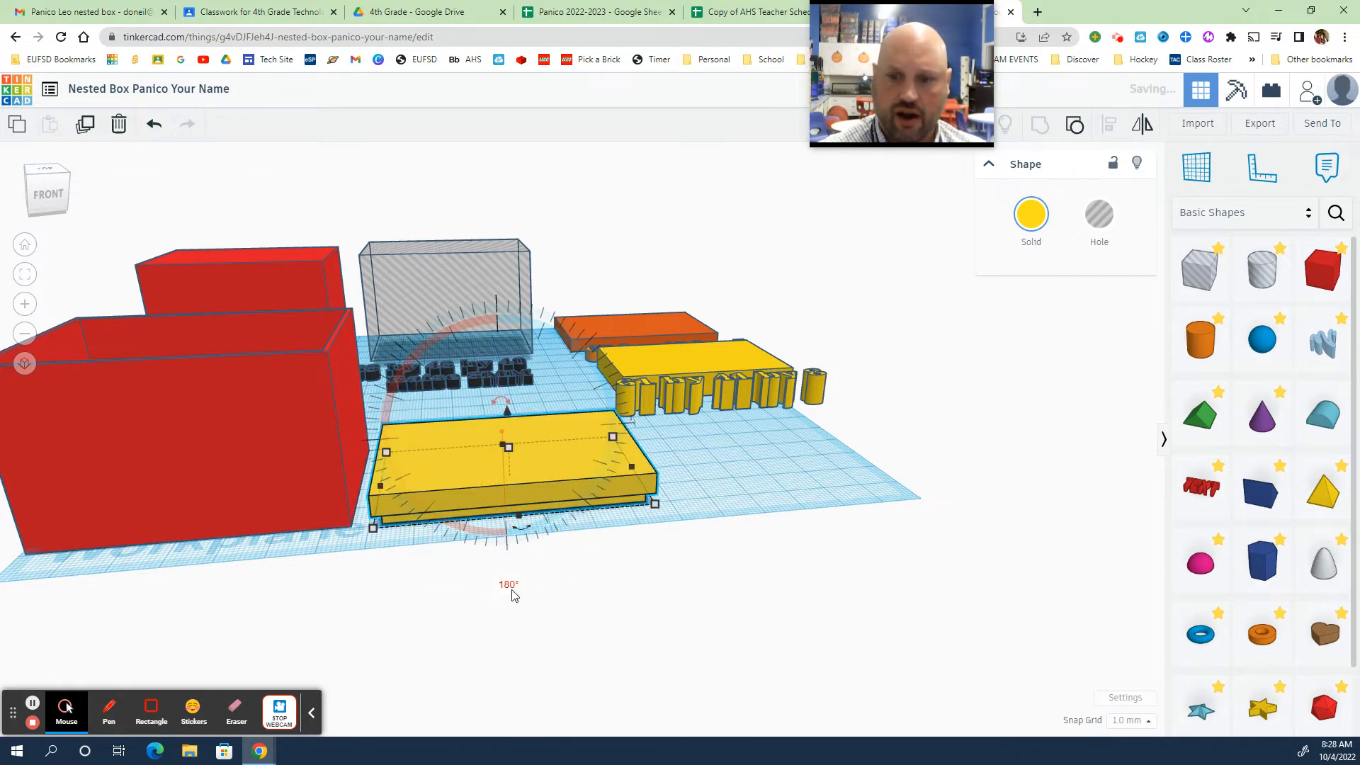
click(578, 583)
drag(558, 460, 701, 461)
click(741, 571)
right_drag(741, 571, 806, 603)
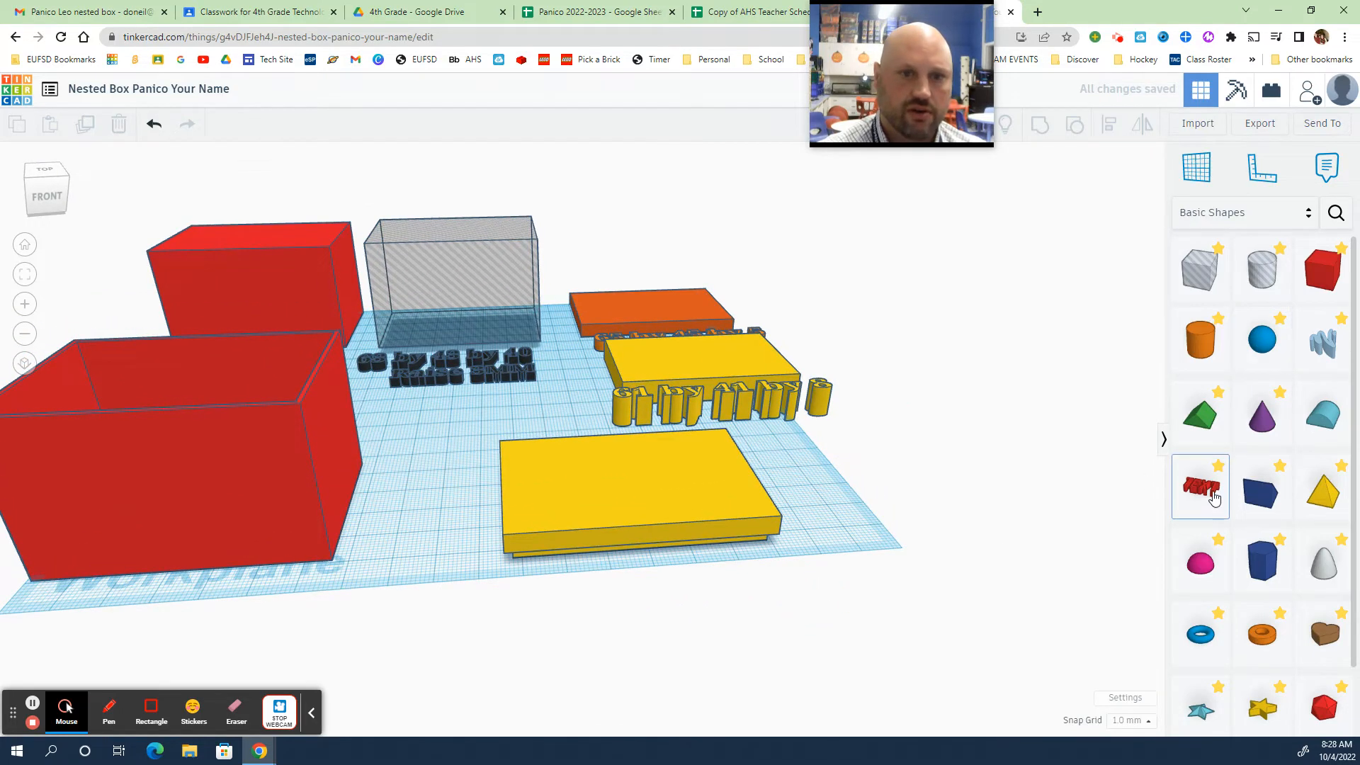
Place a text shape on top of the lid, make it a hole, and set its text to "Name"
click(1117, 38)
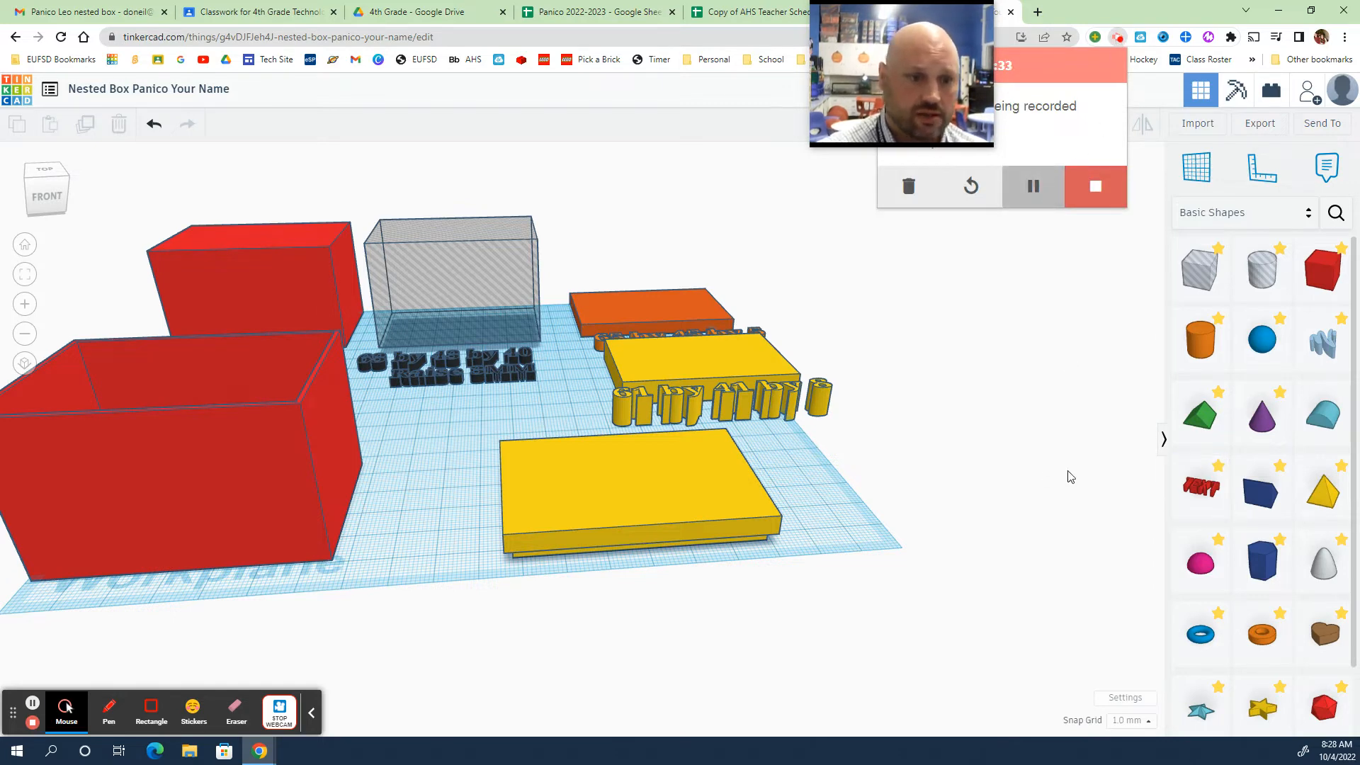
drag(1226, 499, 649, 499)
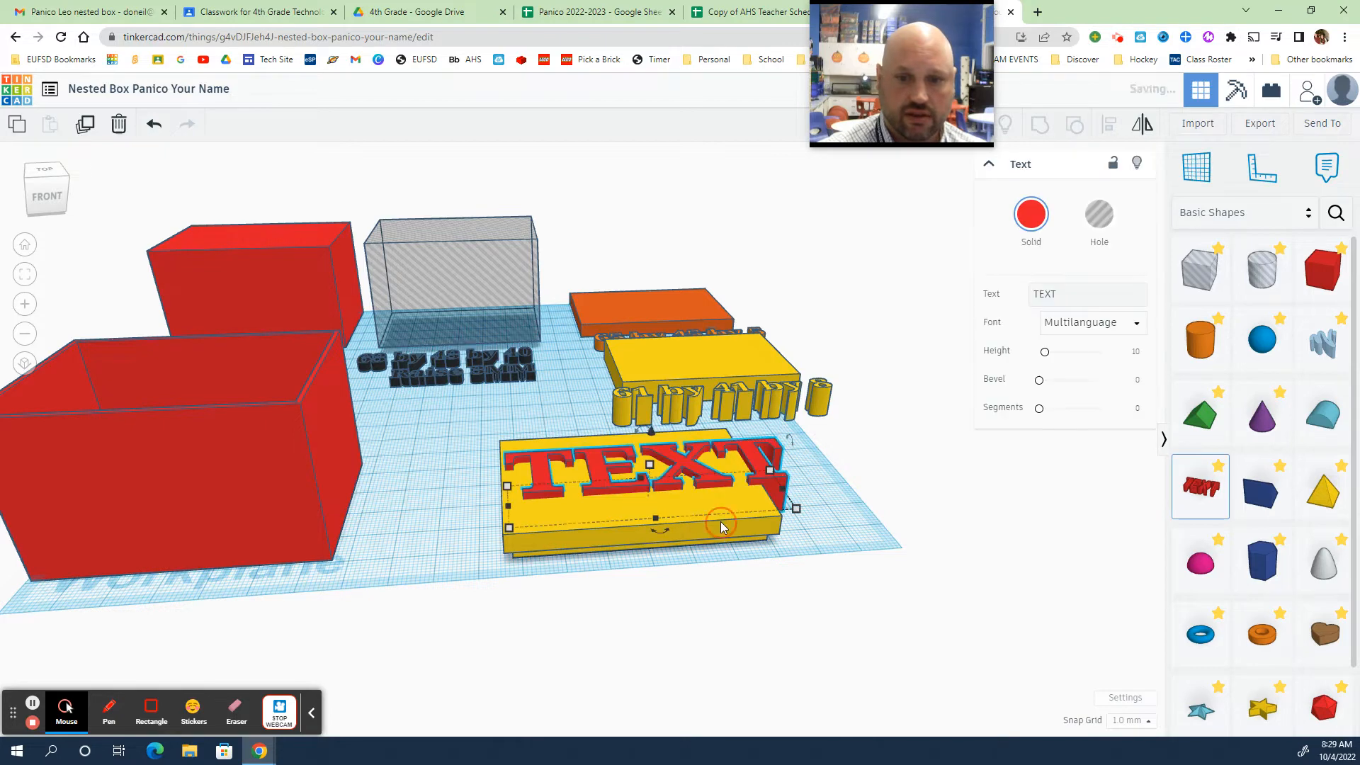
click(1093, 222)
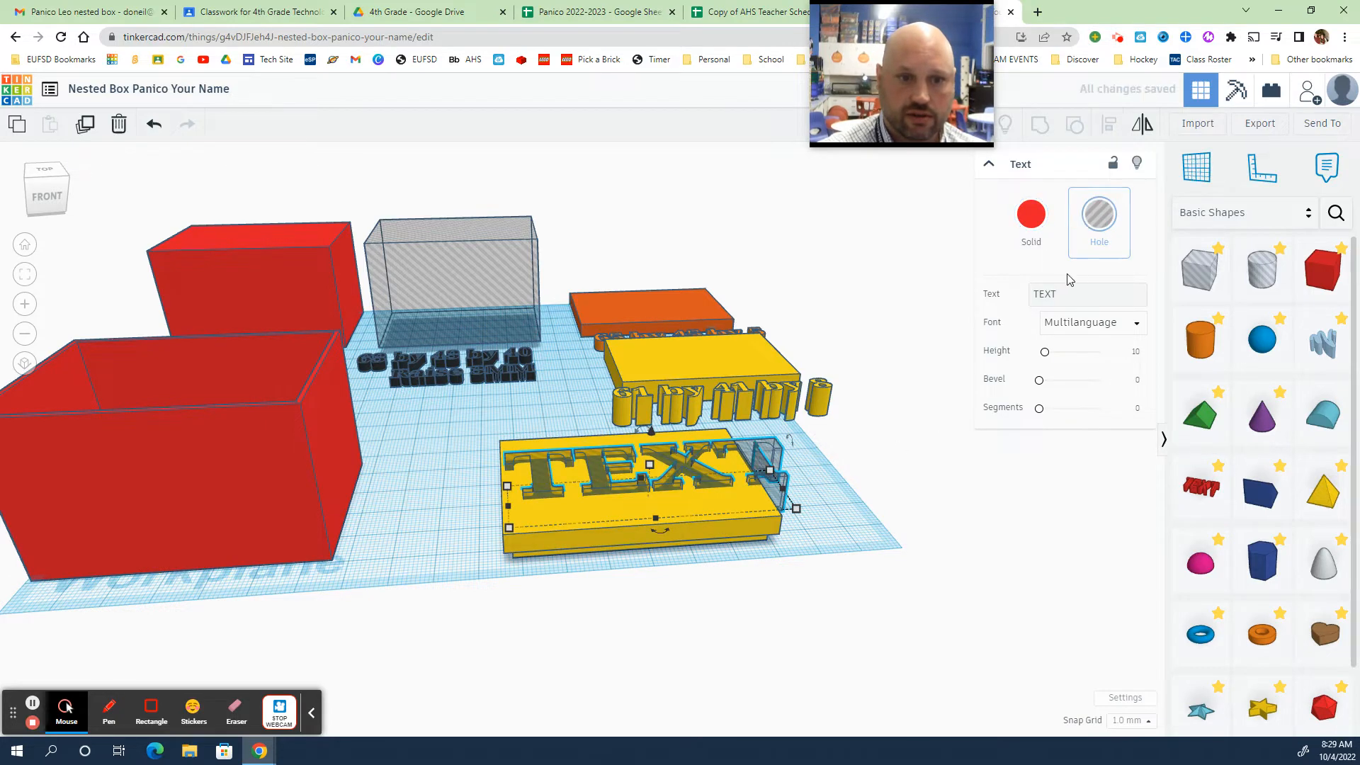
key(BackSpace)
key(BackSpace)
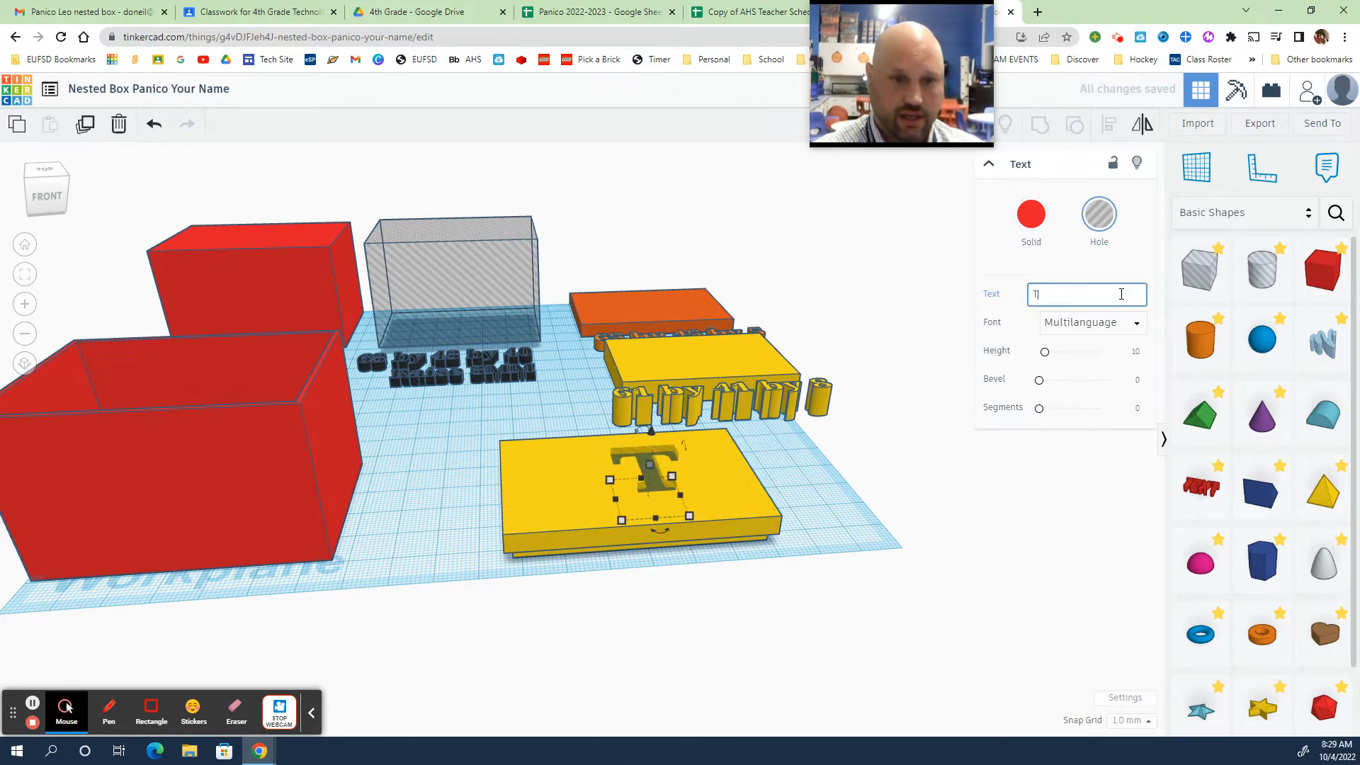
text(Name)
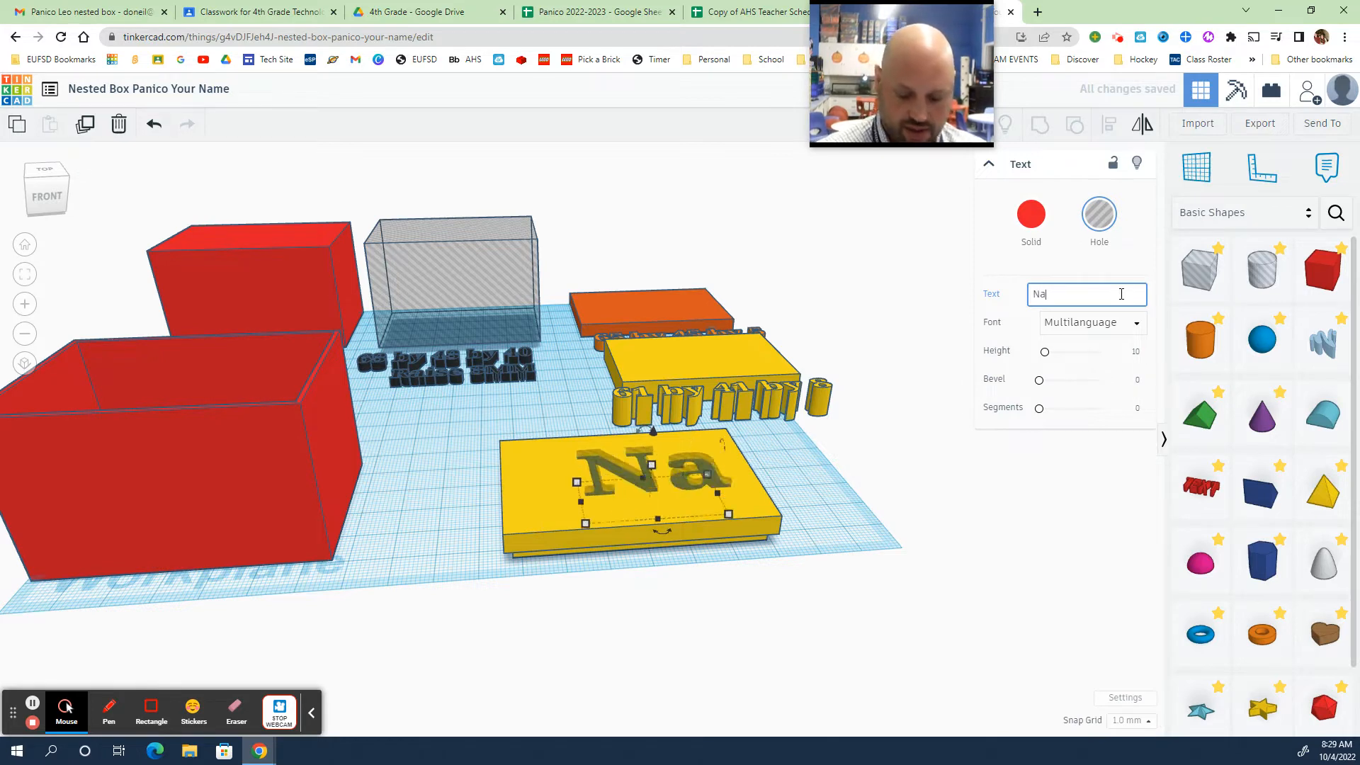
Narrow the "Name" text hole to 59 mm so it fits within the lid
click(899, 443)
right_drag(861, 461, 854, 503)
click(770, 543)
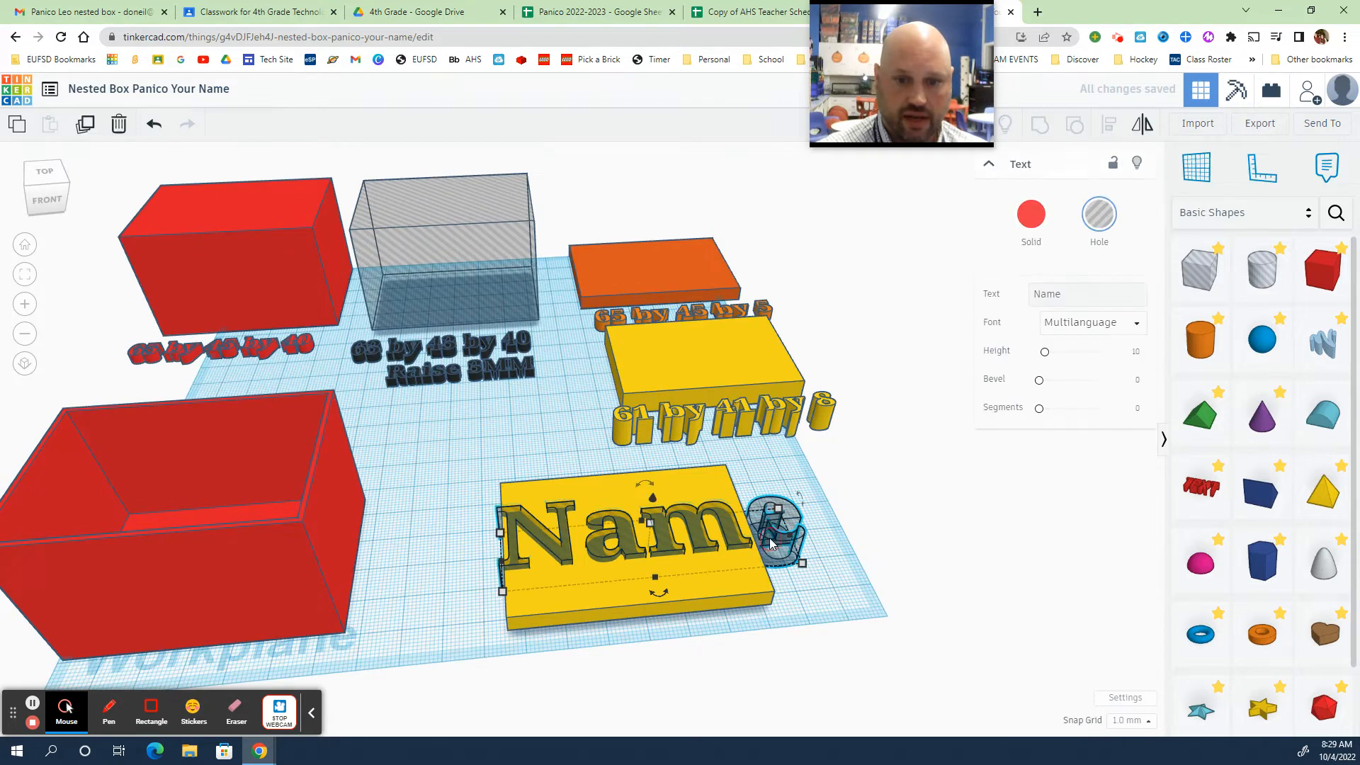
drag(791, 541, 733, 549)
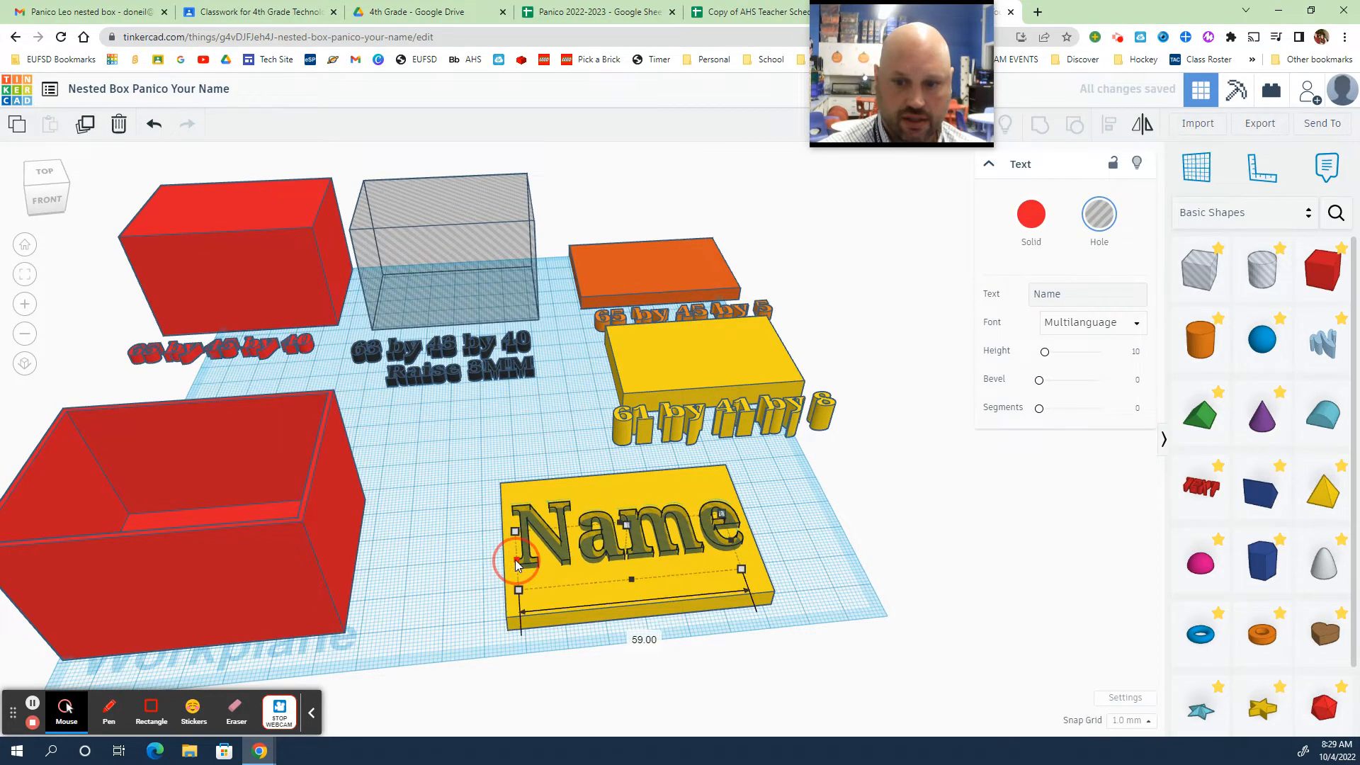
right_drag(509, 572, 586, 522)
click(870, 573)
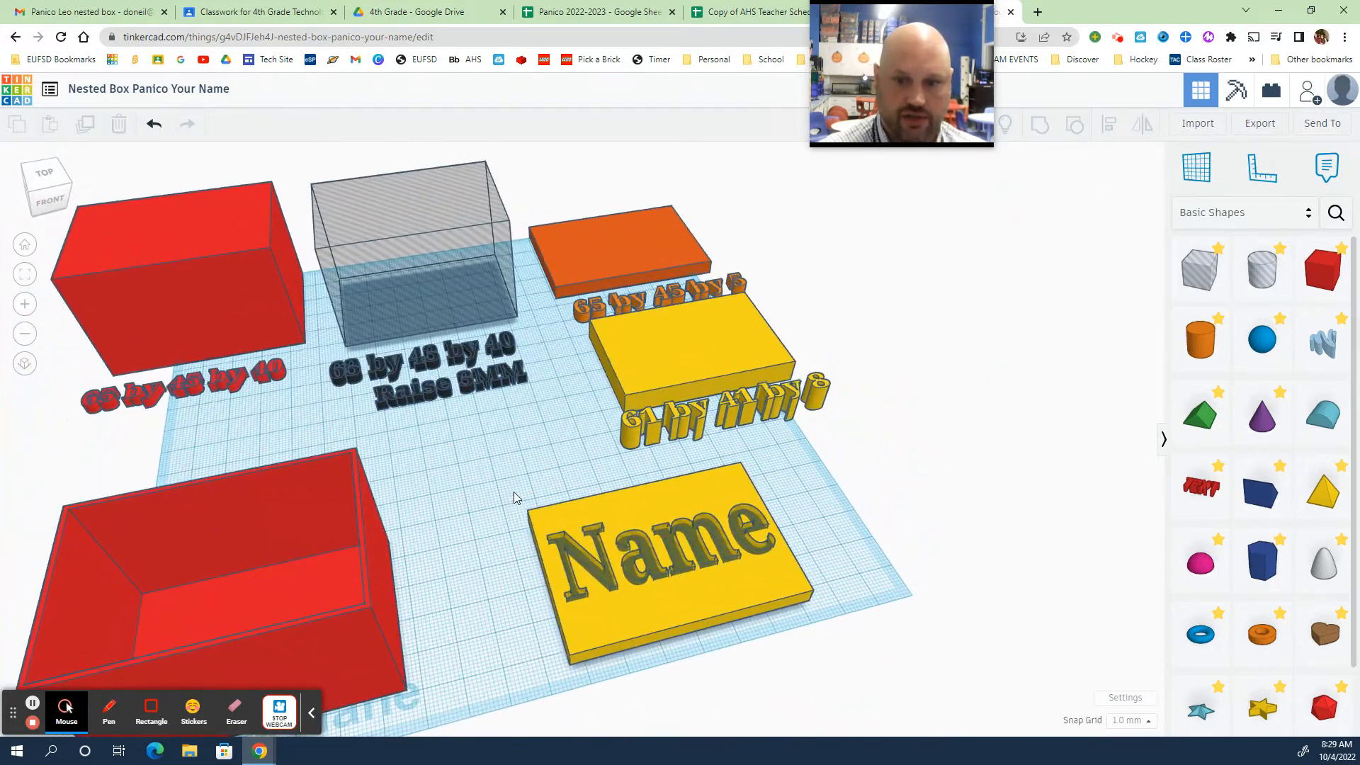
Select the text hole and the lid together and center-align them along both horizontal directions
drag(764, 646, 770, 645)
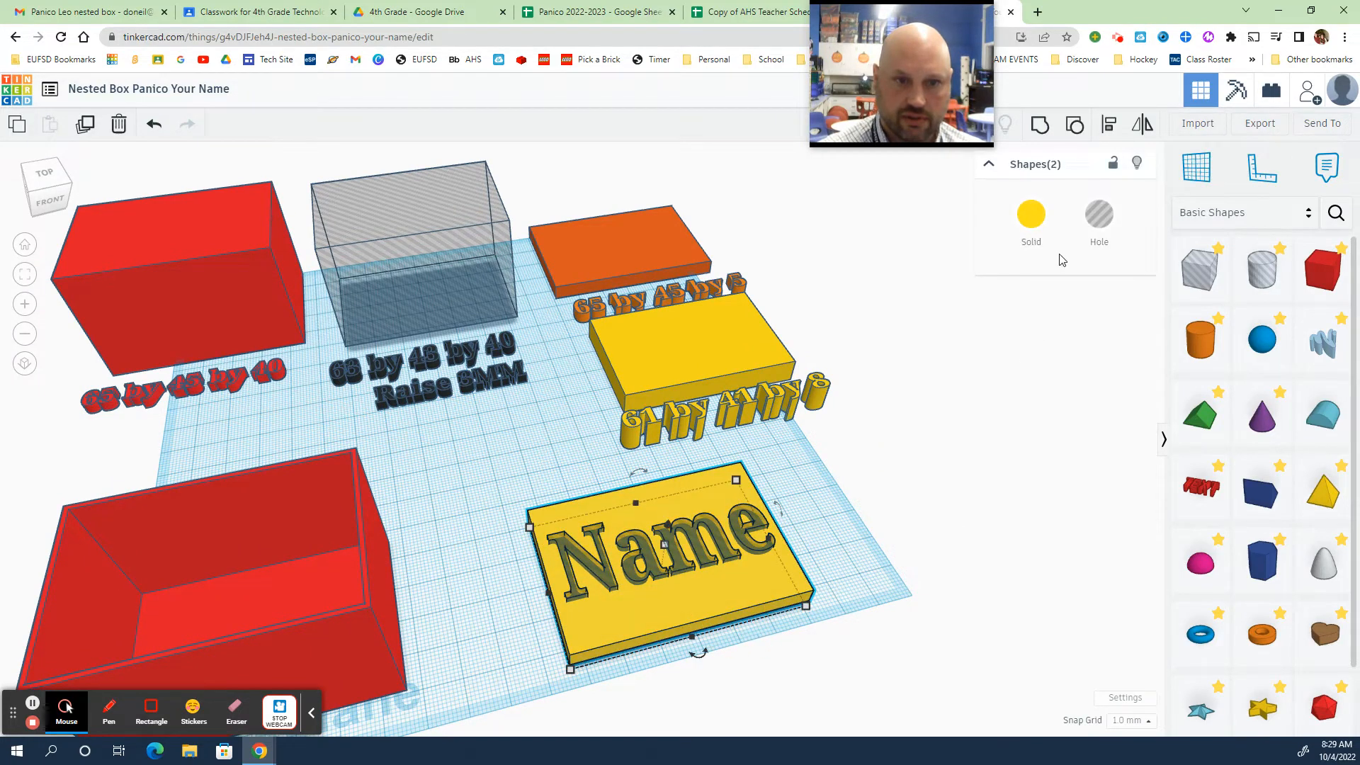
click(1108, 125)
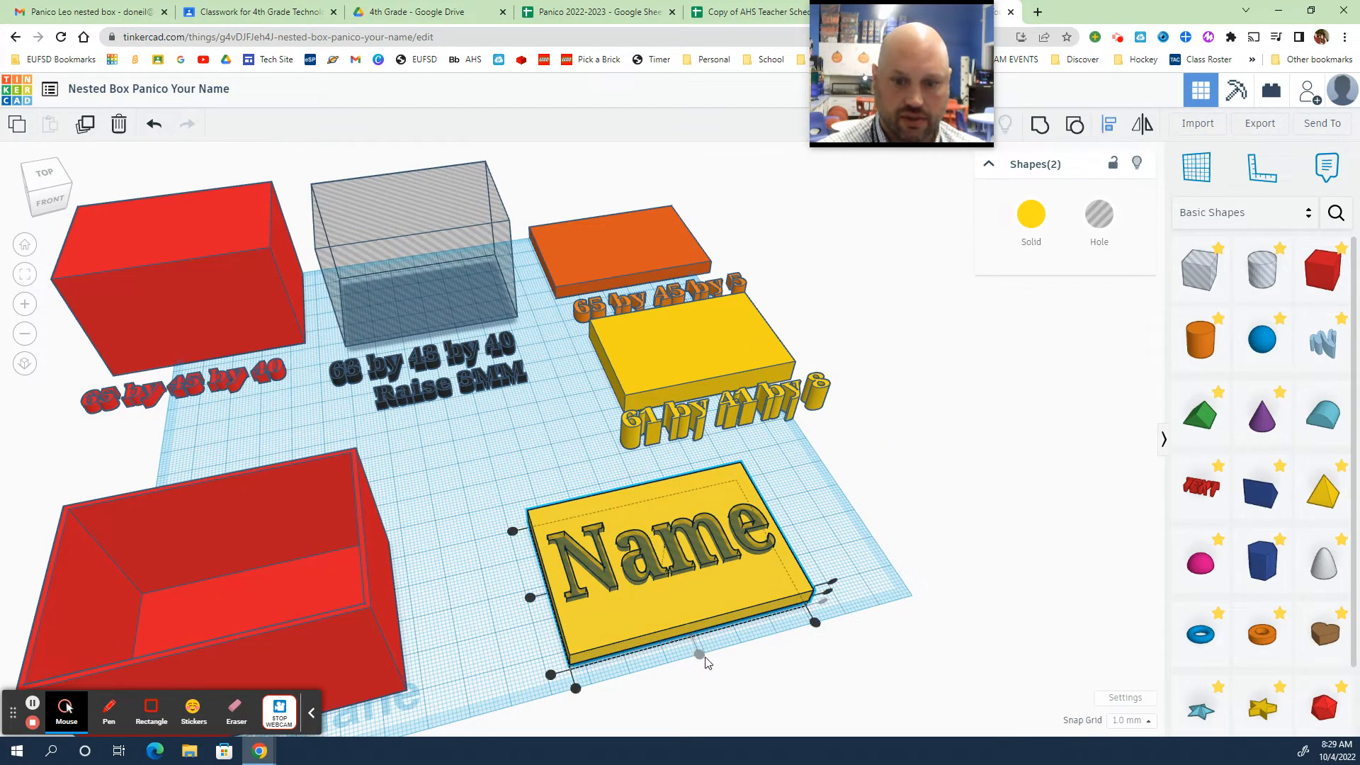
click(531, 599)
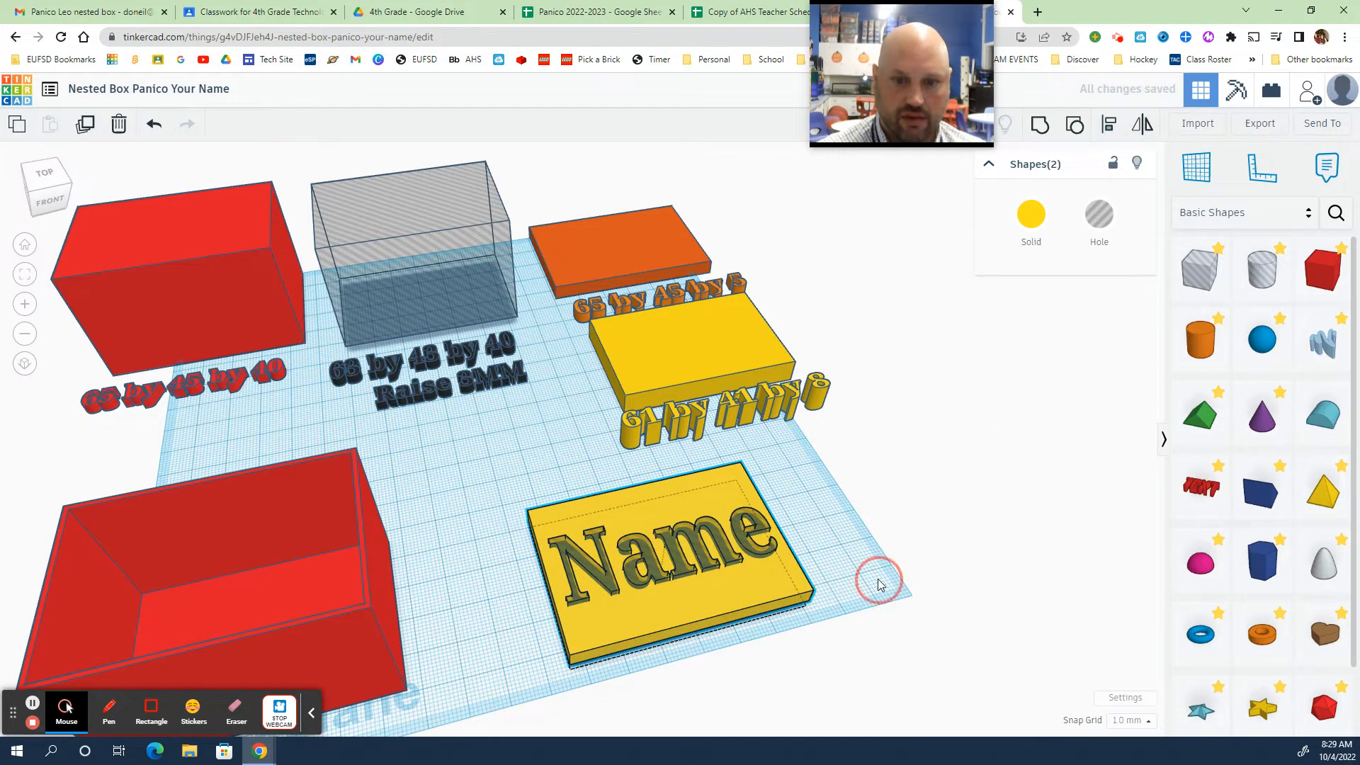
right_drag(878, 584, 827, 534)
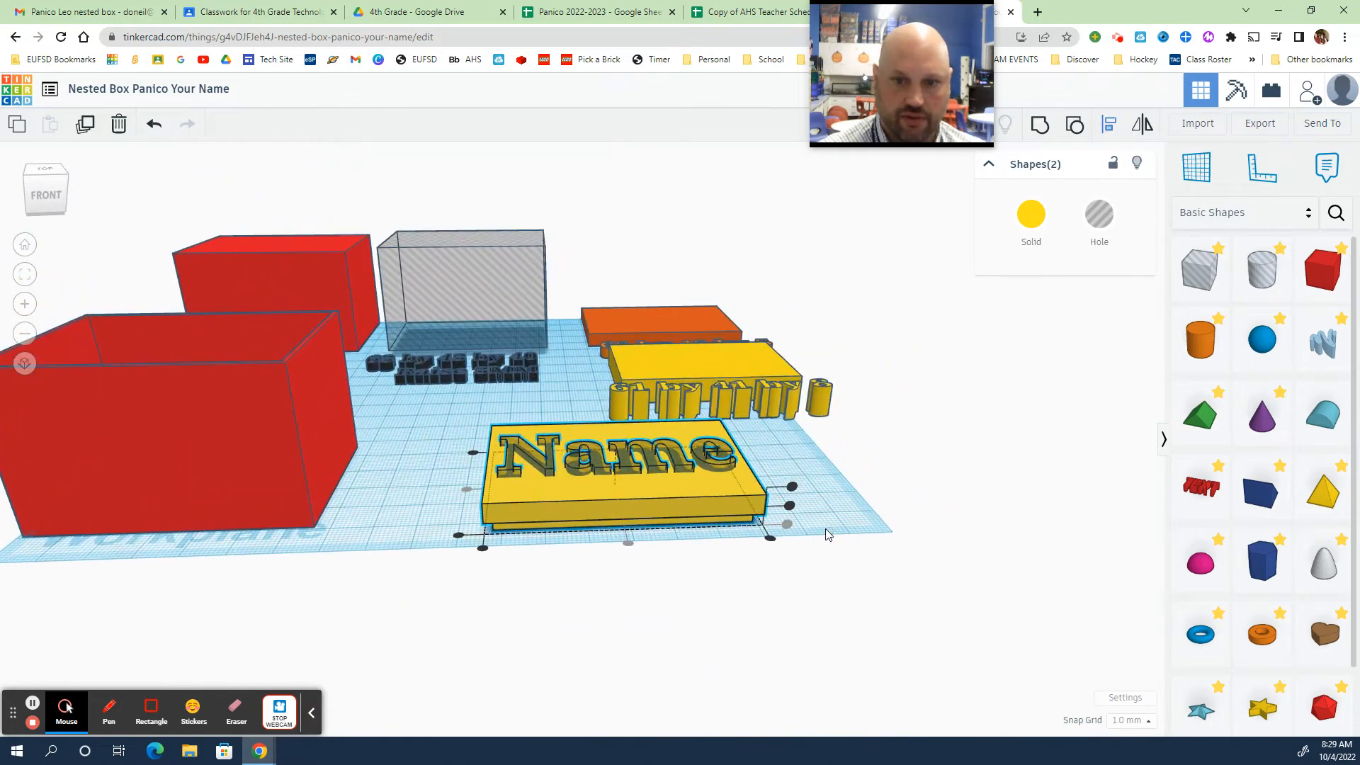
Raise the "Name" text hole 6 mm so that it cuts only partway into the lid
click(851, 483)
right_drag(851, 483, 843, 512)
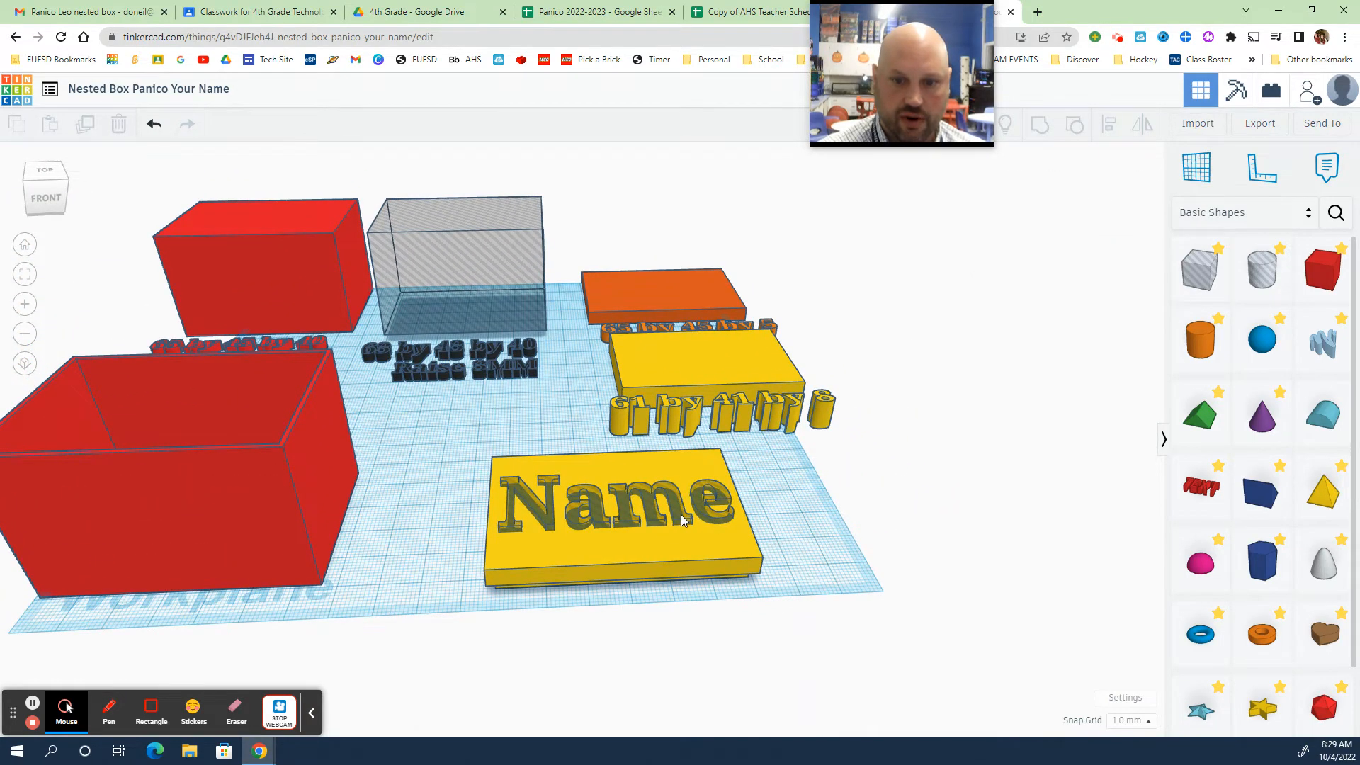
click(653, 485)
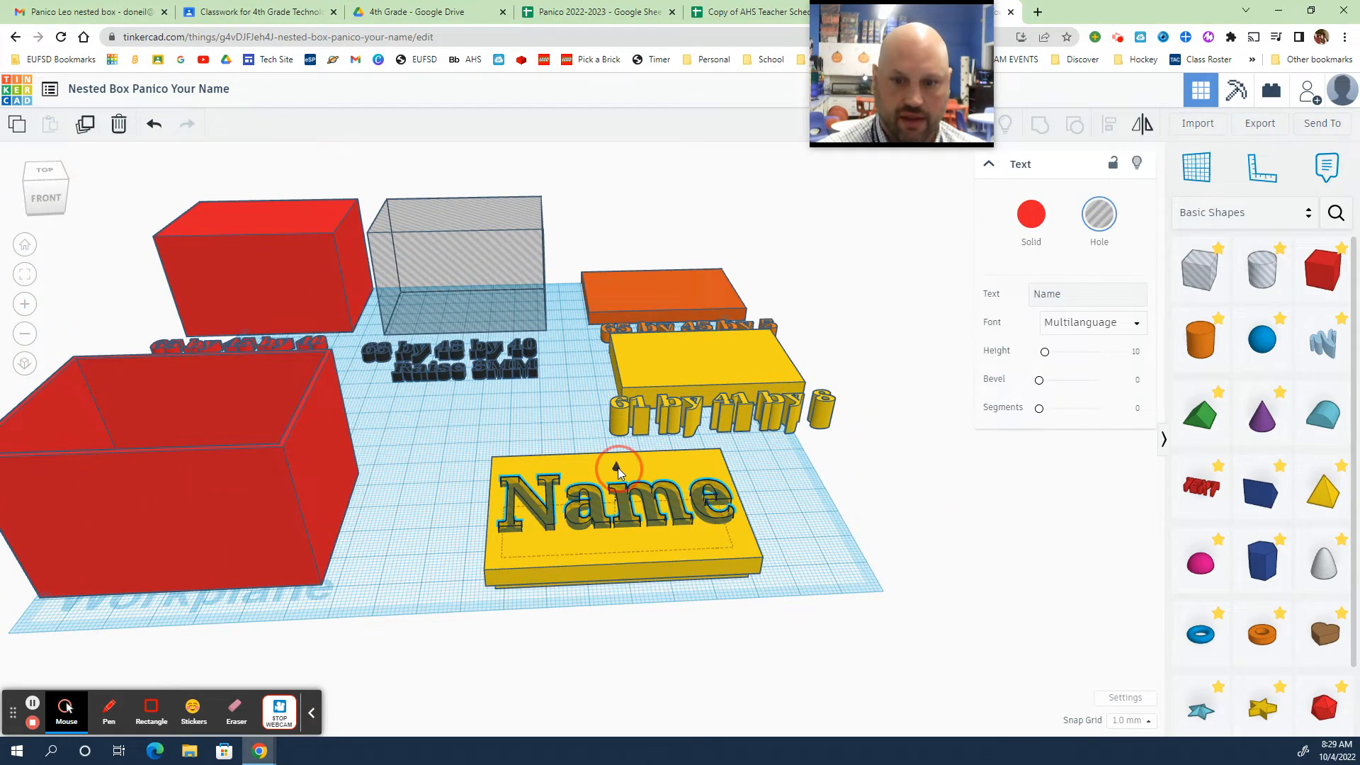
mouse_move(617, 464)
mouse_down()
mouse_move(633, 435)
mouse_move(628, 454)
mouse_up()
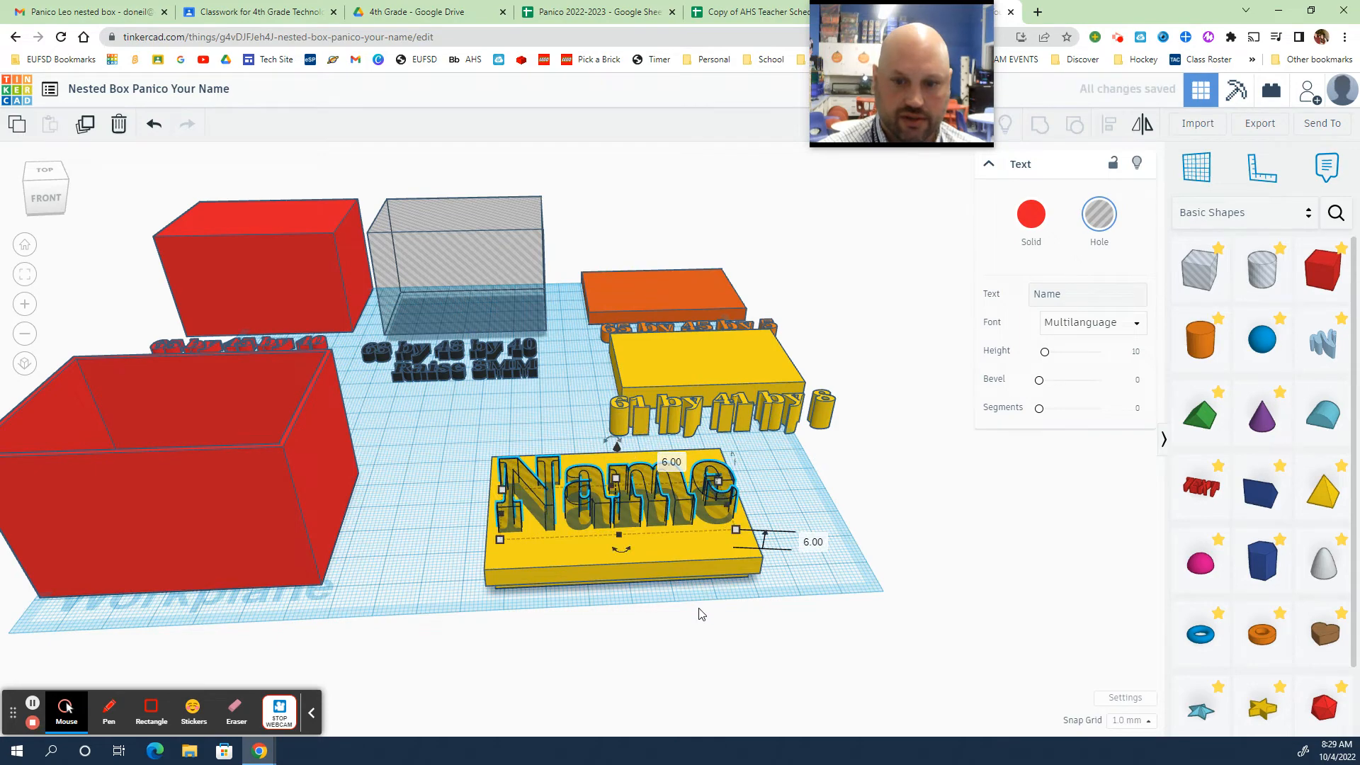
Select the raised text hole with the lid and group them to engrave "Name" into the lid
right_drag(700, 613, 711, 581)
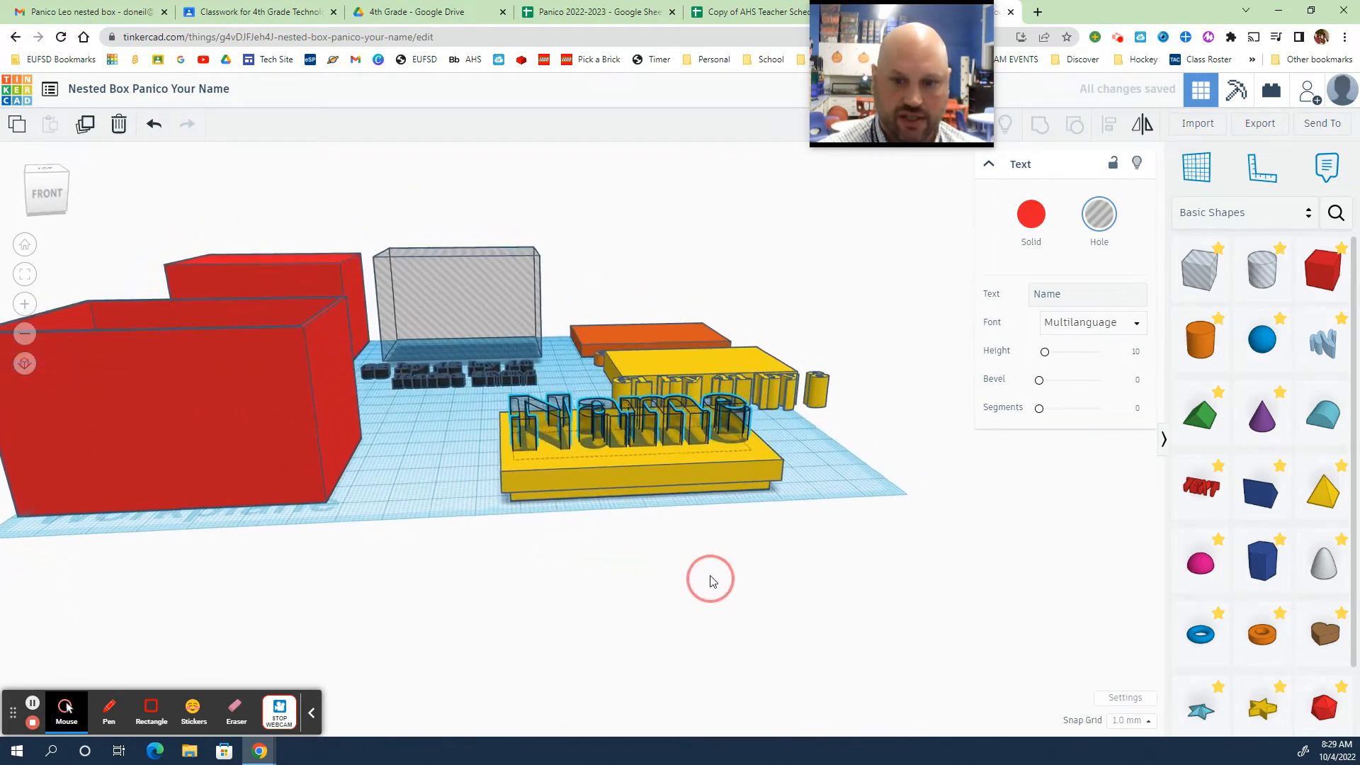
click(652, 522)
drag(625, 449, 640, 447)
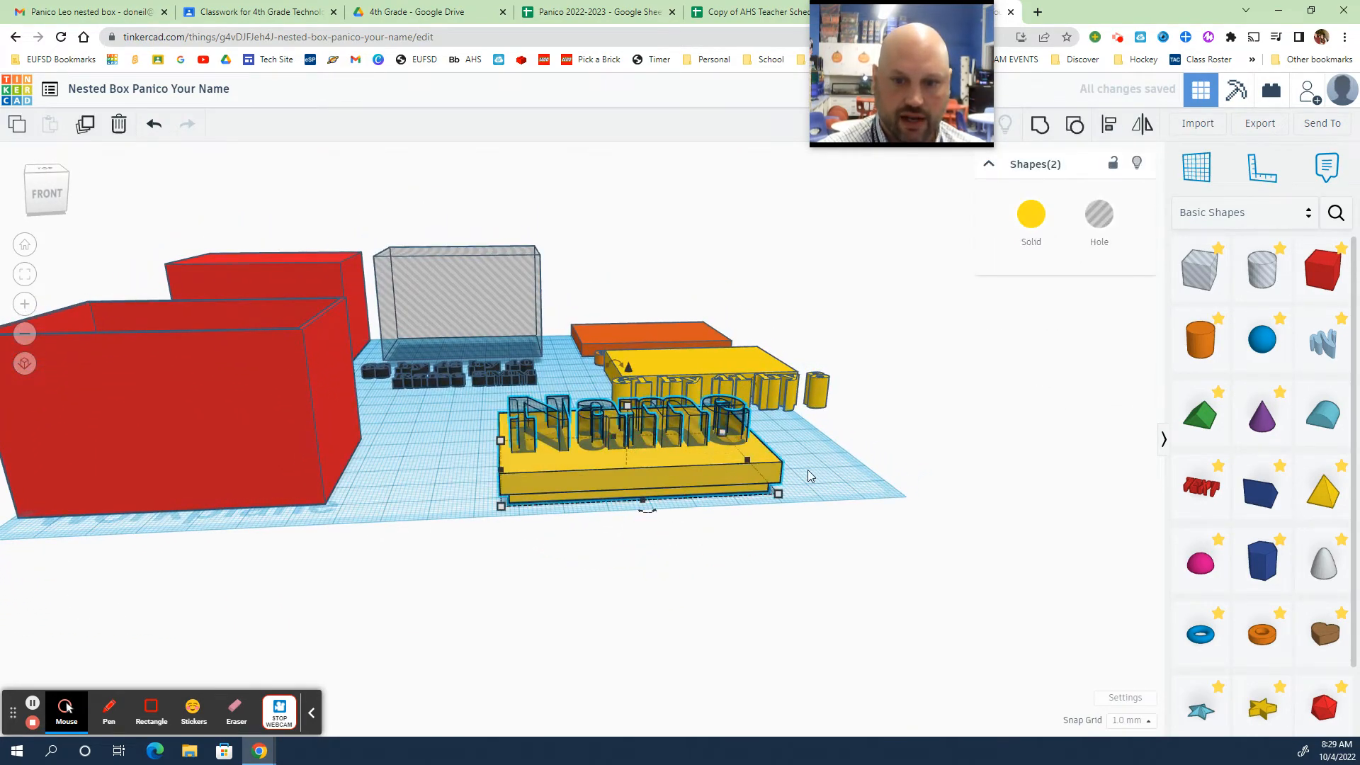
right_drag(863, 481, 807, 559)
drag(465, 459, 601, 560)
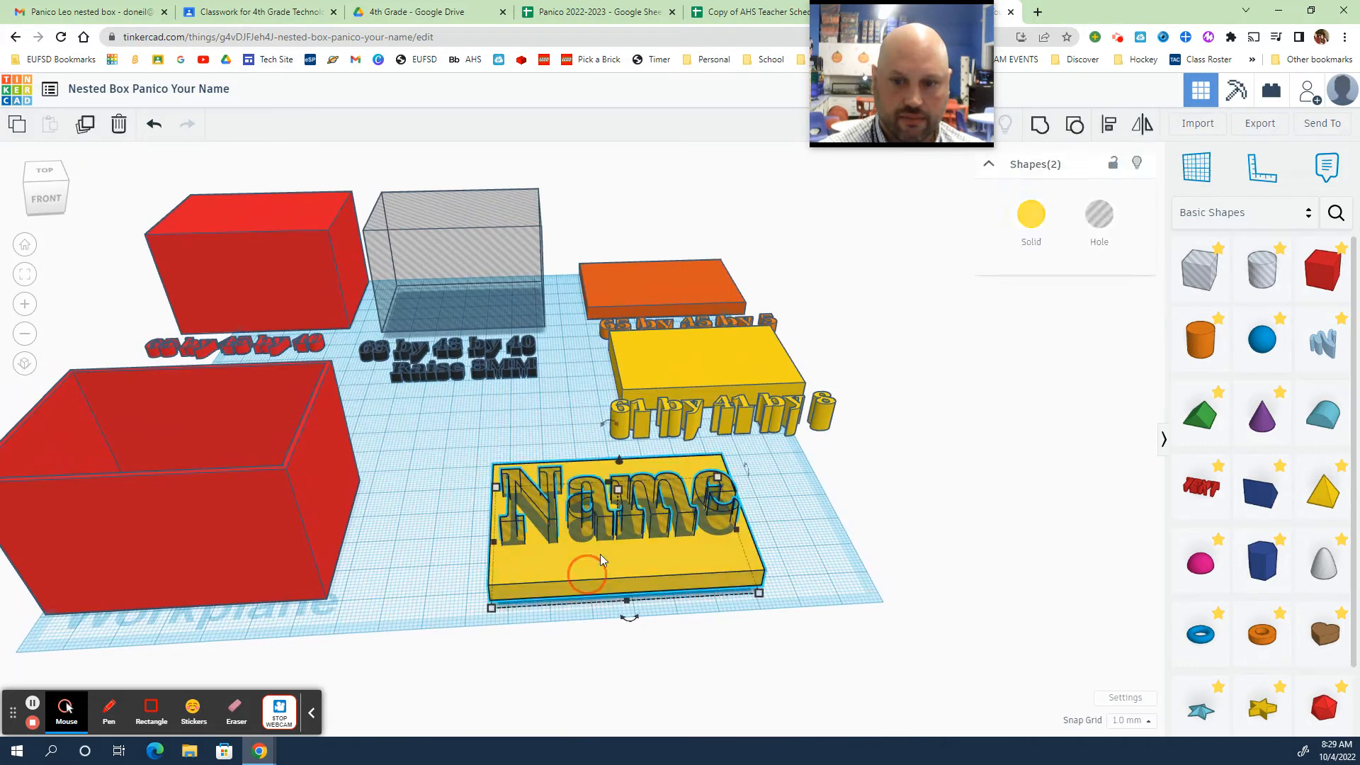
click(815, 567)
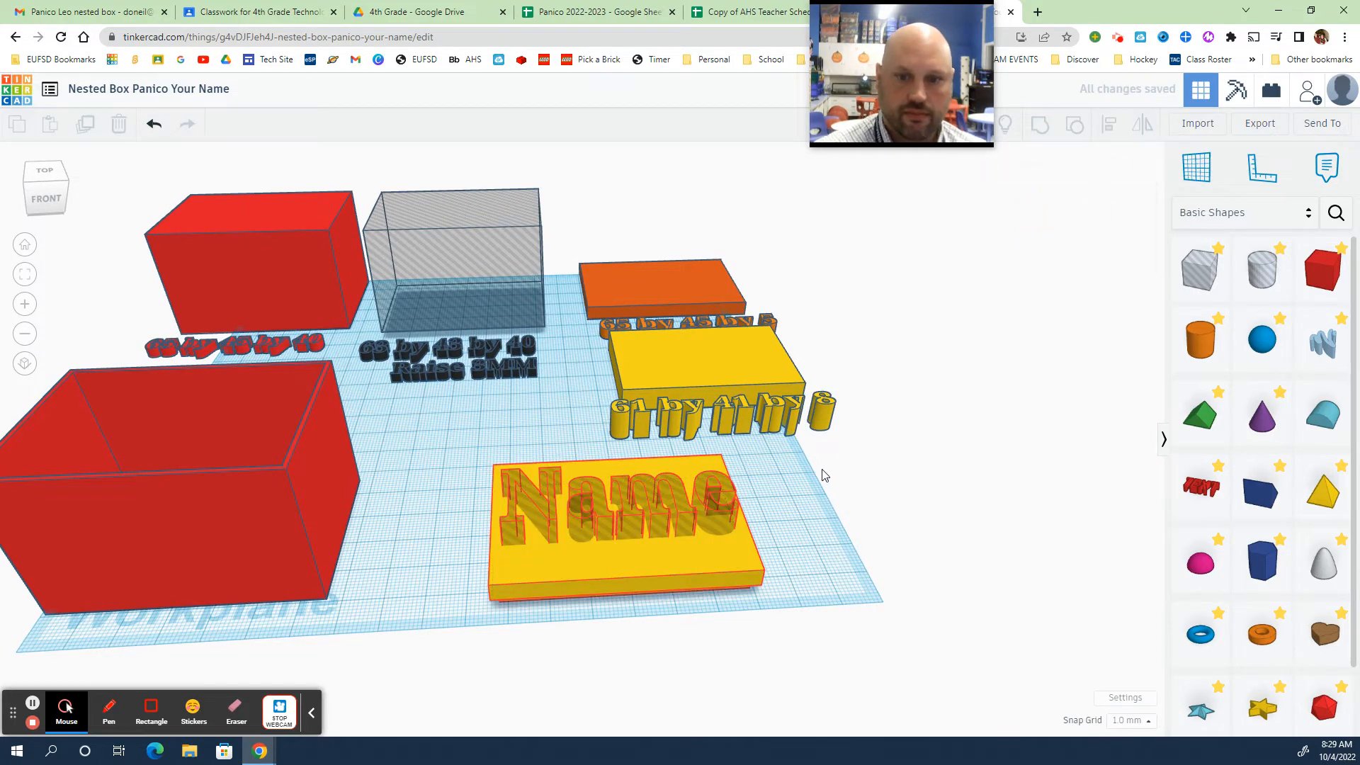
right_drag(845, 477, 848, 502)
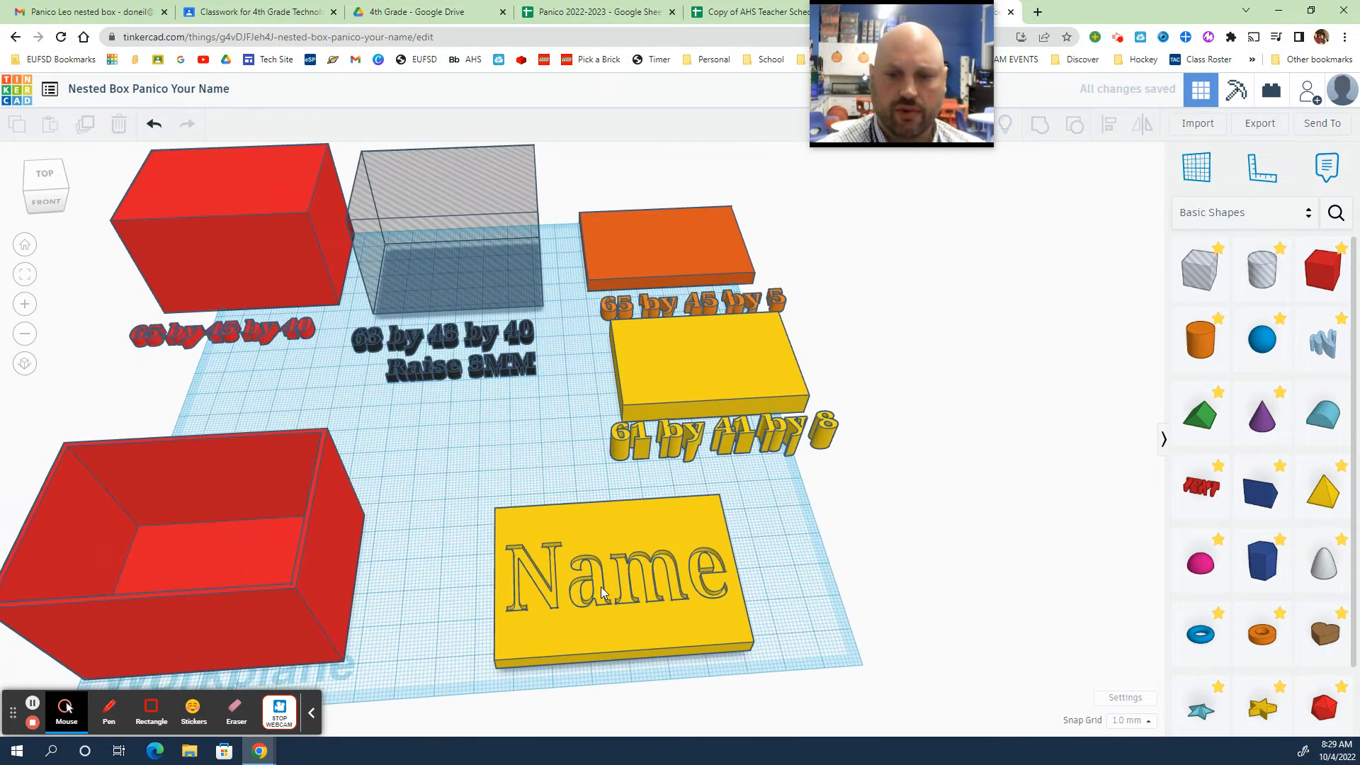
right_drag(705, 590, 595, 542)
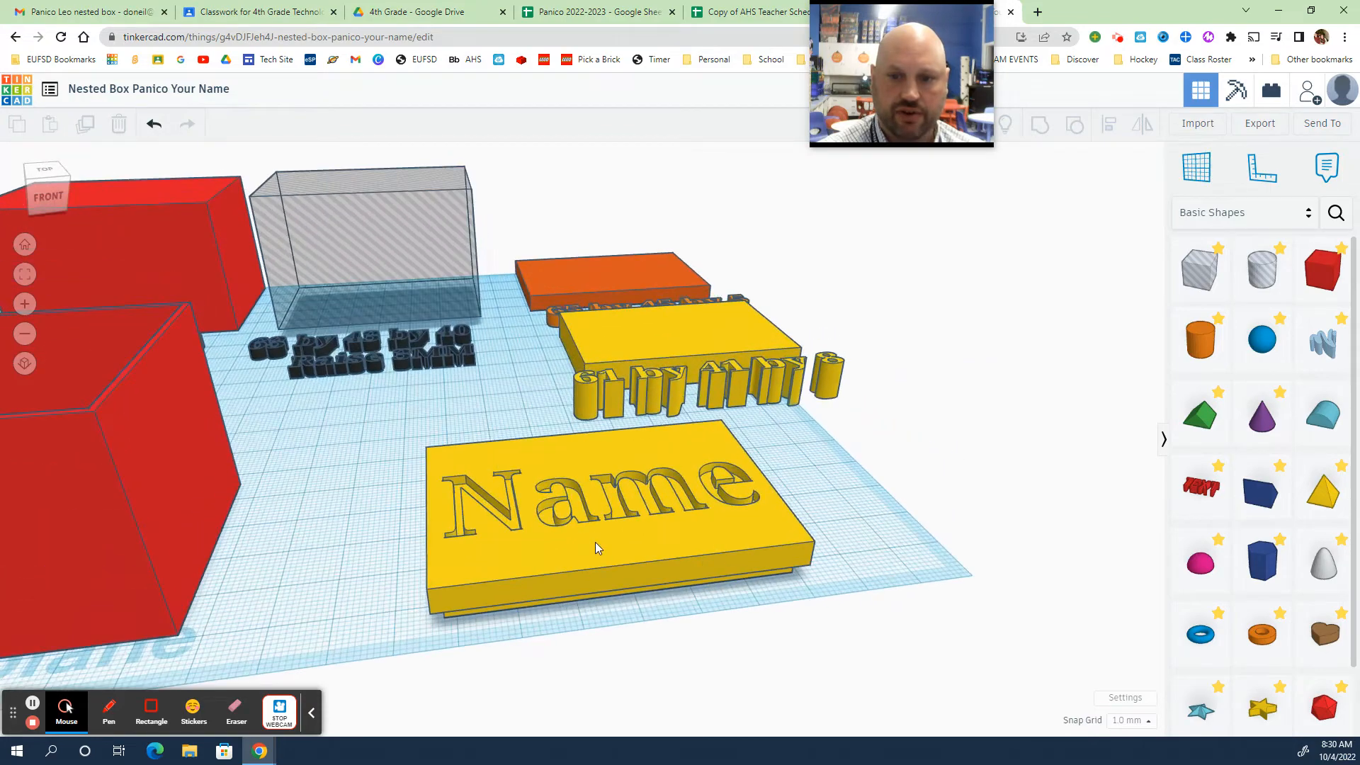
Flip the engraved lid 180° so its name side faces the workplane
click(604, 556)
right_drag(683, 622, 678, 596)
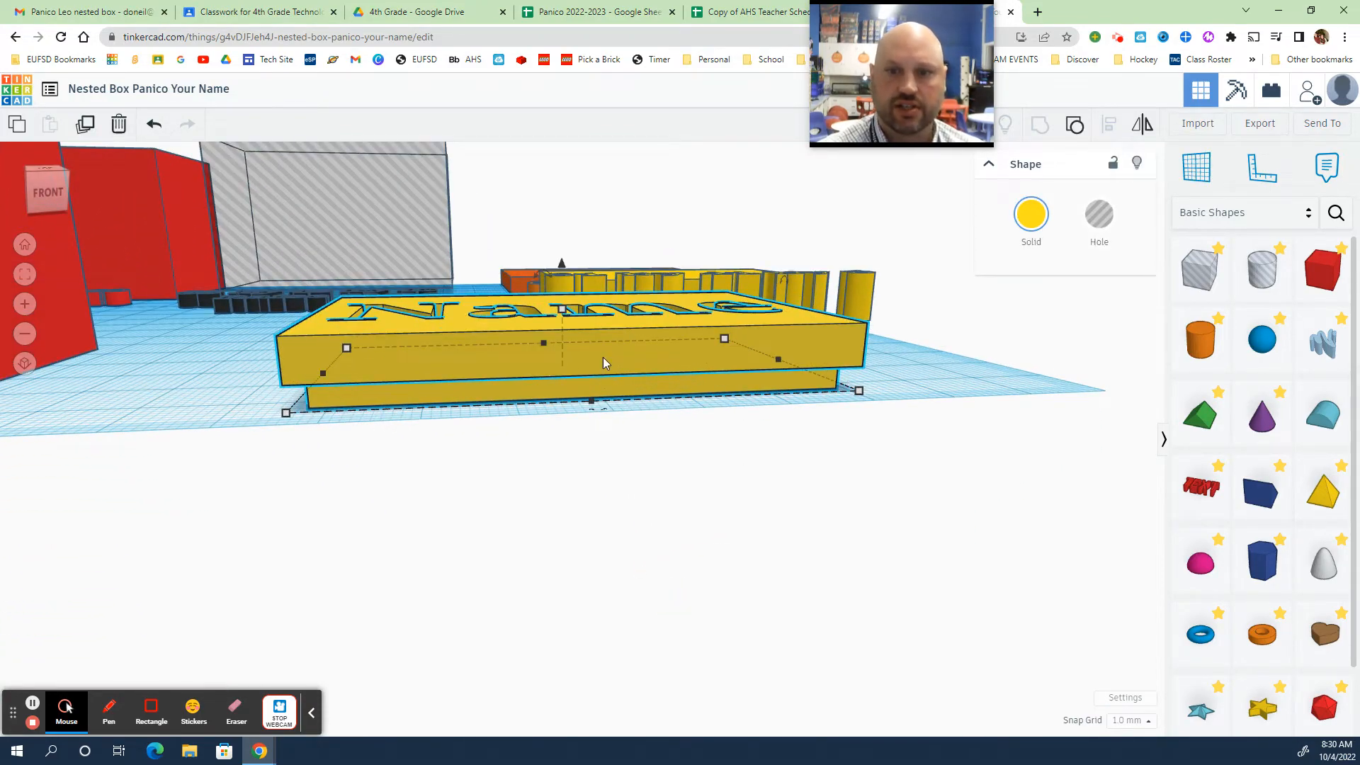
drag(550, 277, 551, 367)
click(760, 490)
right_drag(775, 469, 785, 491)
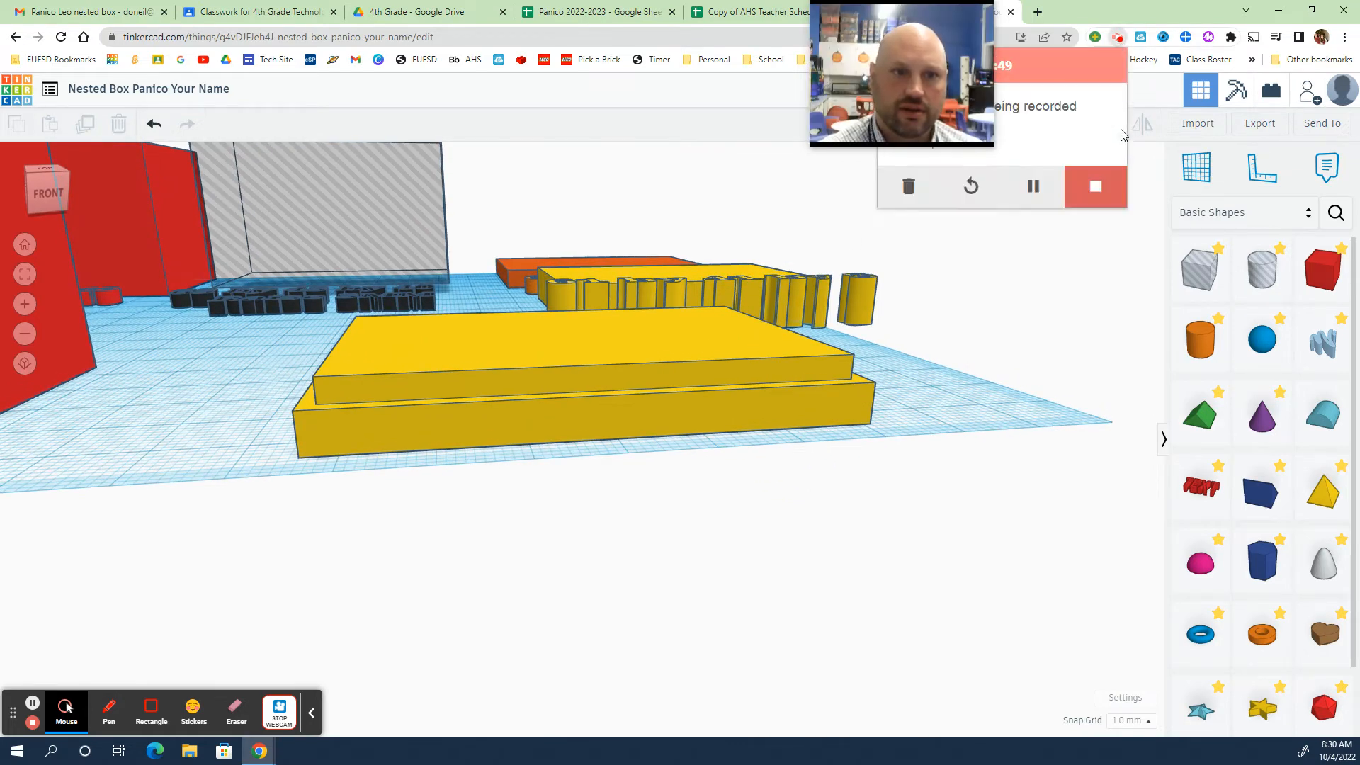
Inspect the flipped lid from above and below to check the engraved name and the raised inner lip
click(1055, 189)
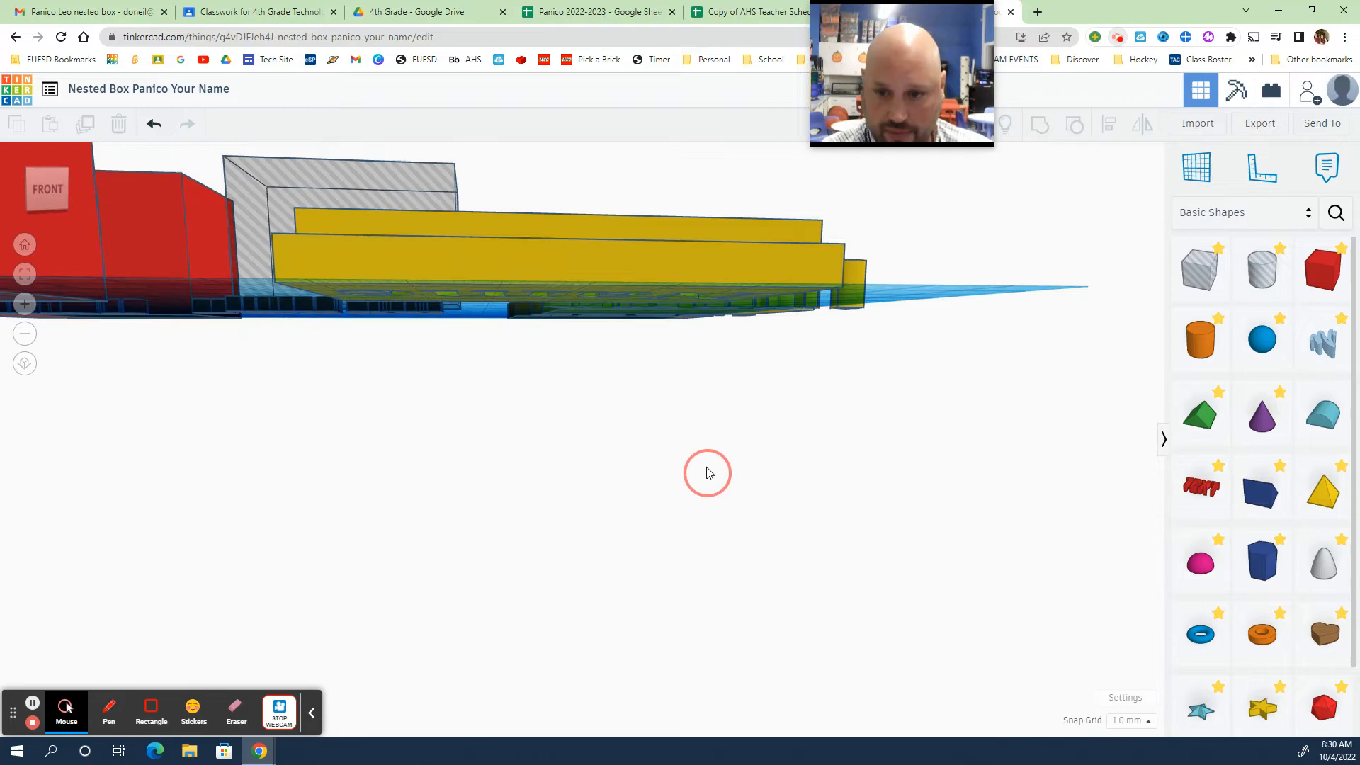
mouse_move(709, 473)
right_down()
mouse_move(707, 452)
mouse_move(712, 485)
right_up()
right_drag(584, 386, 535, 378)
right_drag(622, 254, 538, 216)
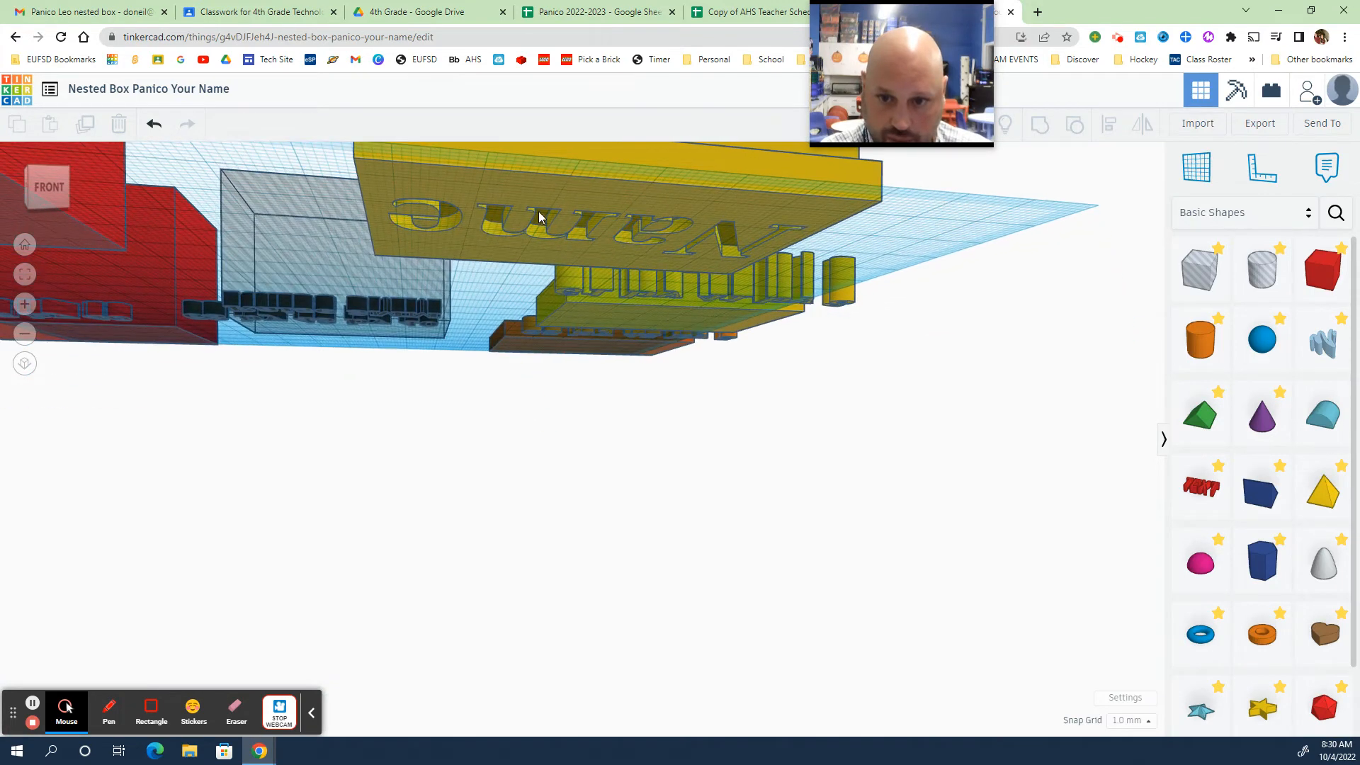
right_drag(555, 284, 578, 330)
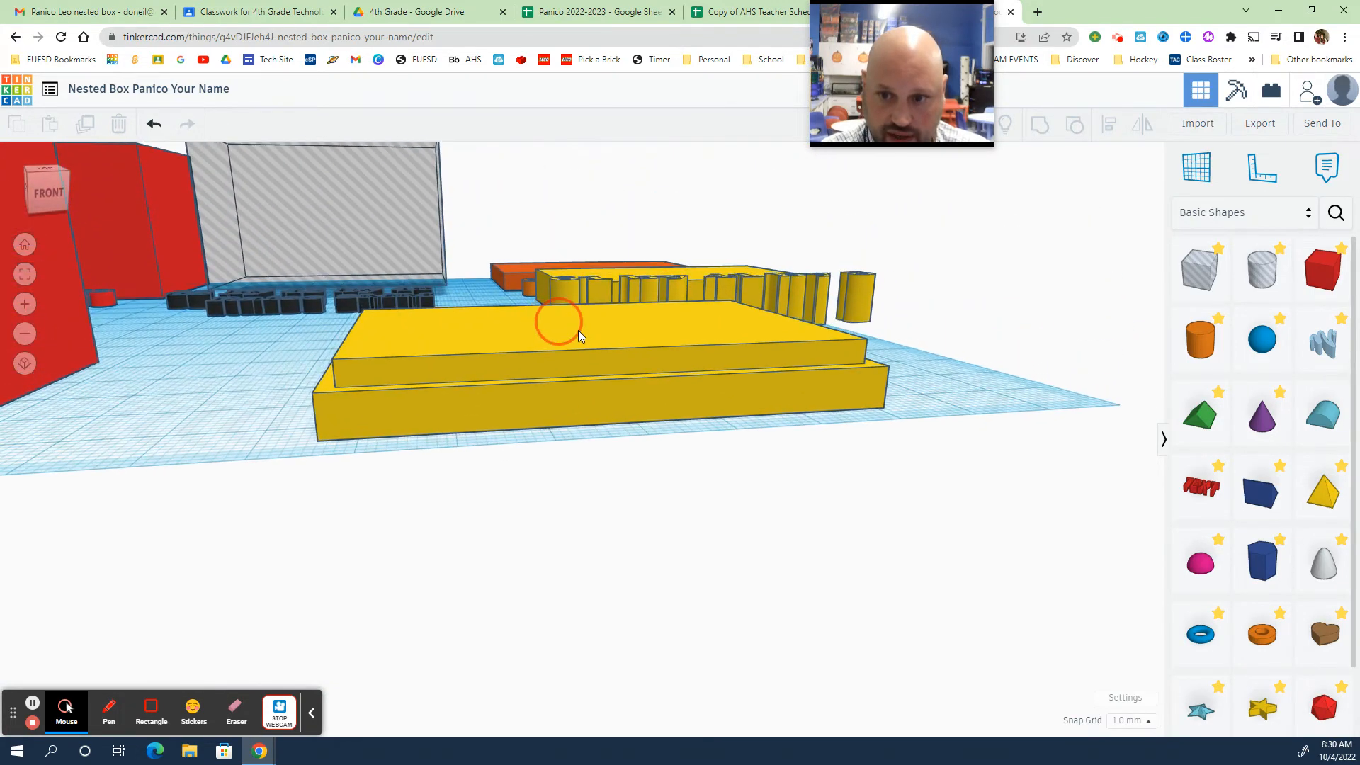
right_drag(480, 417, 499, 436)
scroll(499, 435, down, 5)
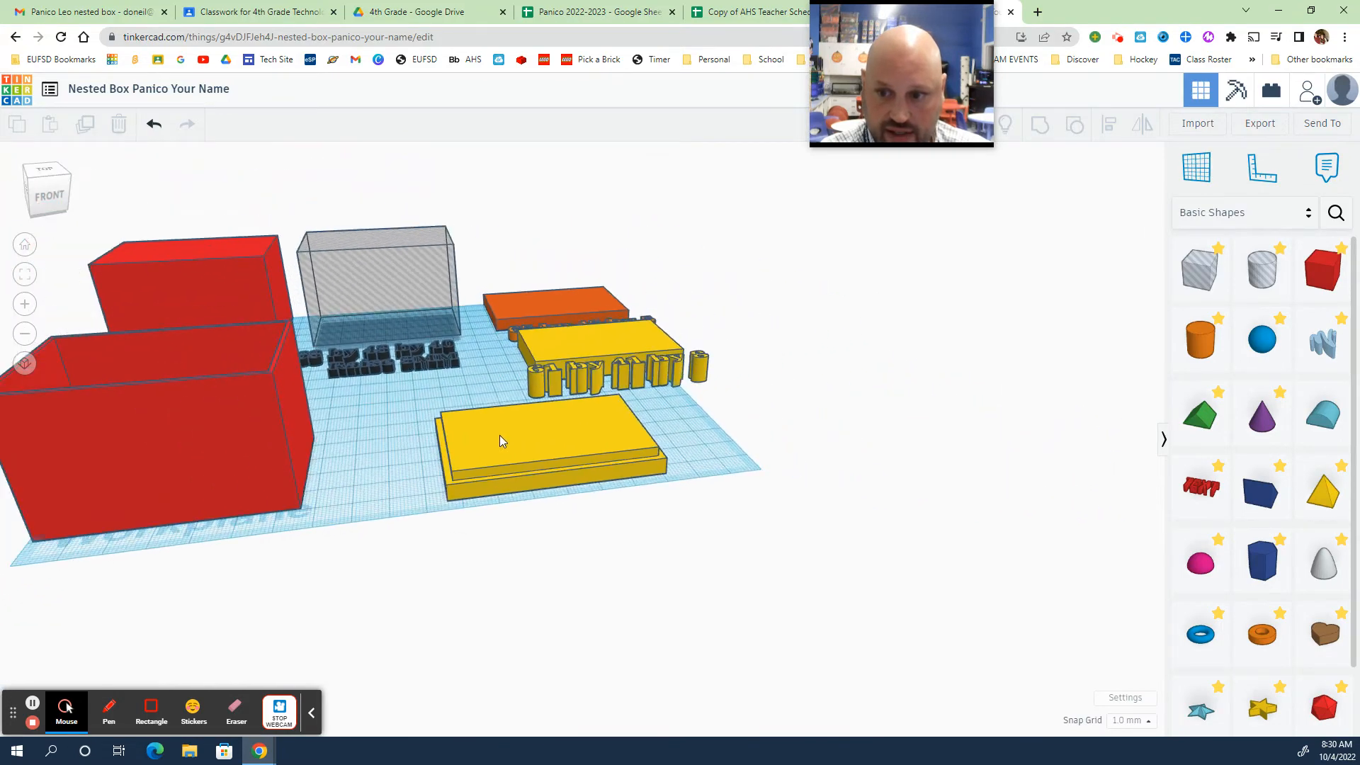
Move the hollow red box closer to the lid and check that their lengths and widths match
drag(248, 425, 351, 418)
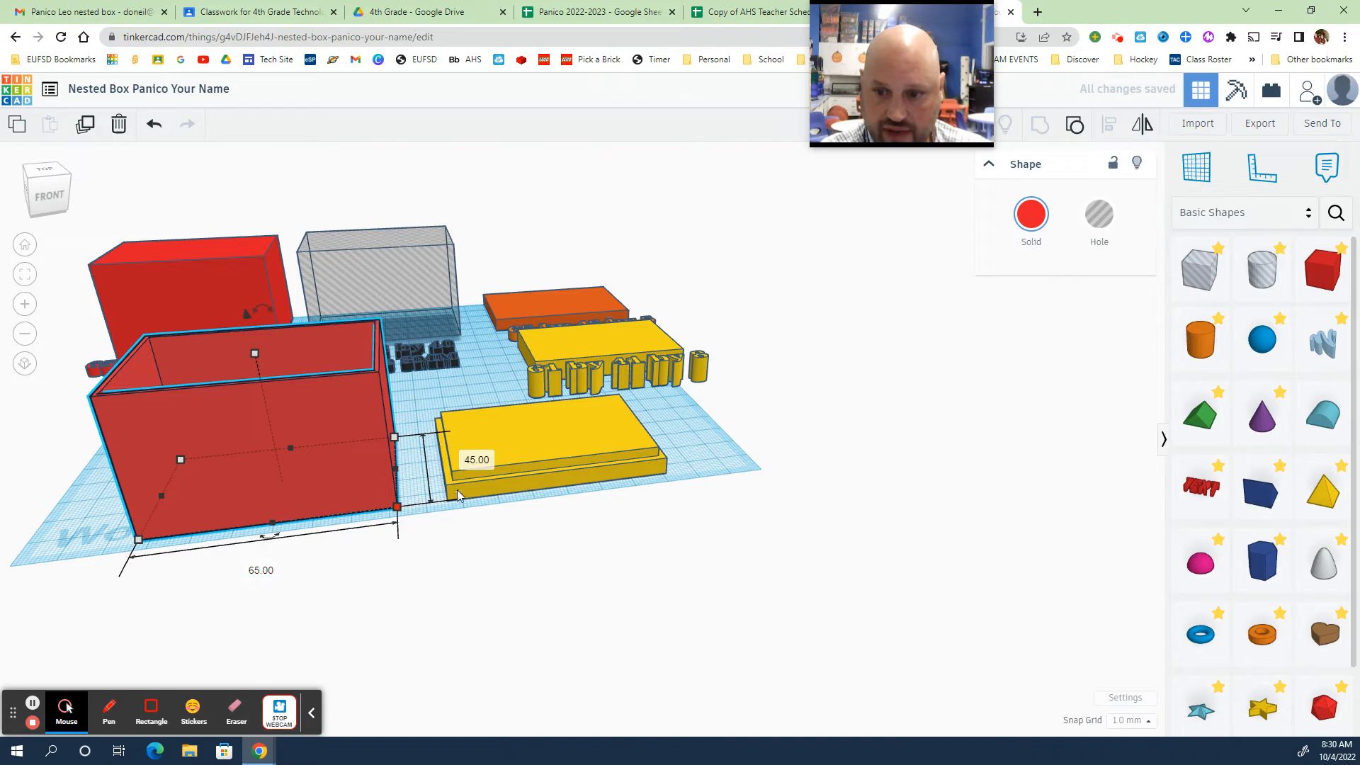
click(542, 549)
click(599, 486)
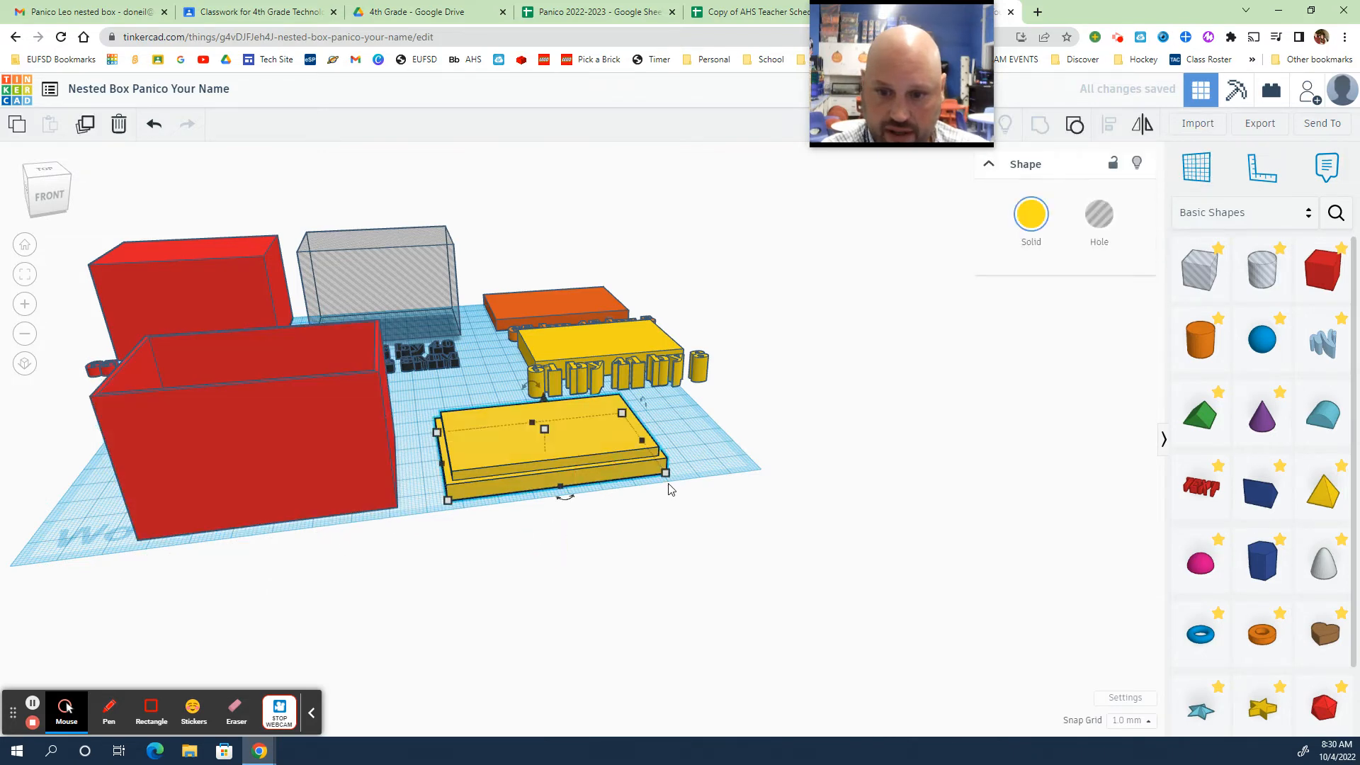
mouse_move(666, 473)
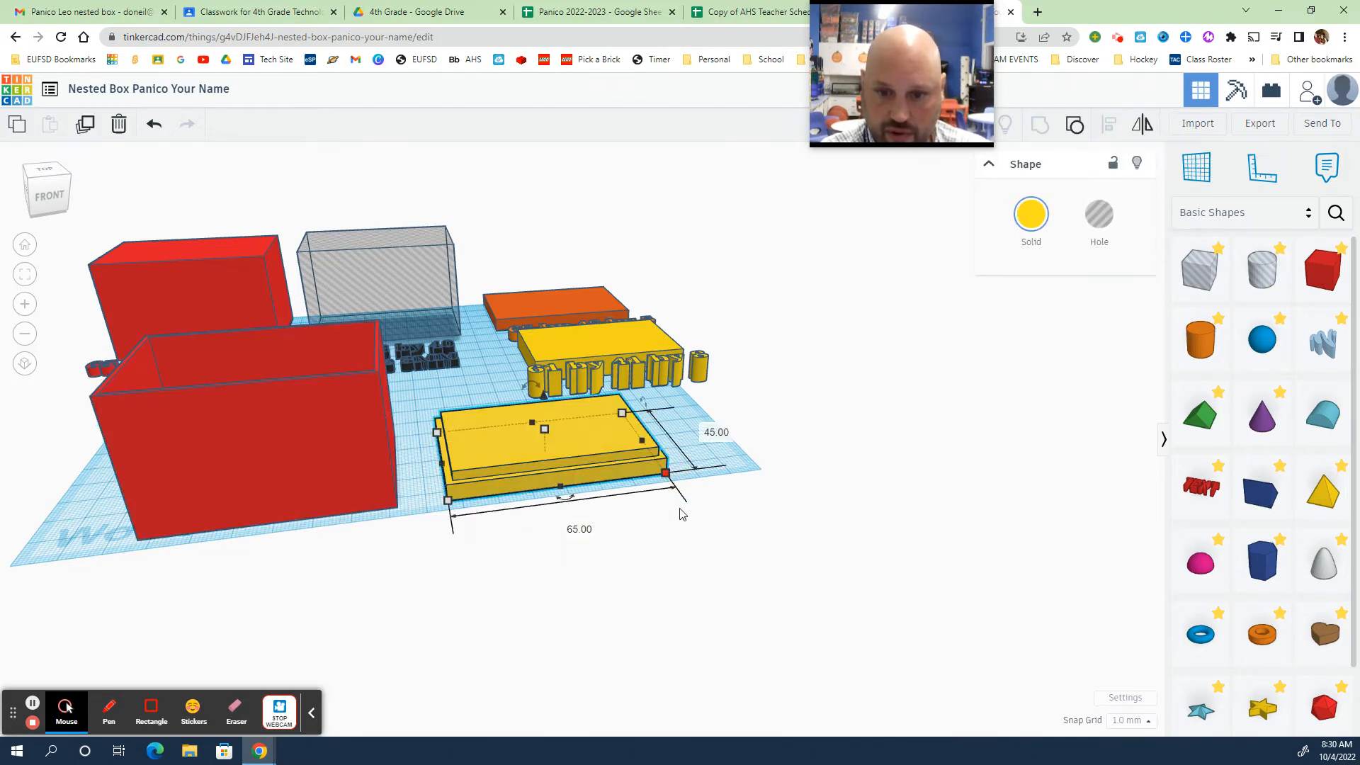
click(607, 510)
right_drag(607, 510, 550, 437)
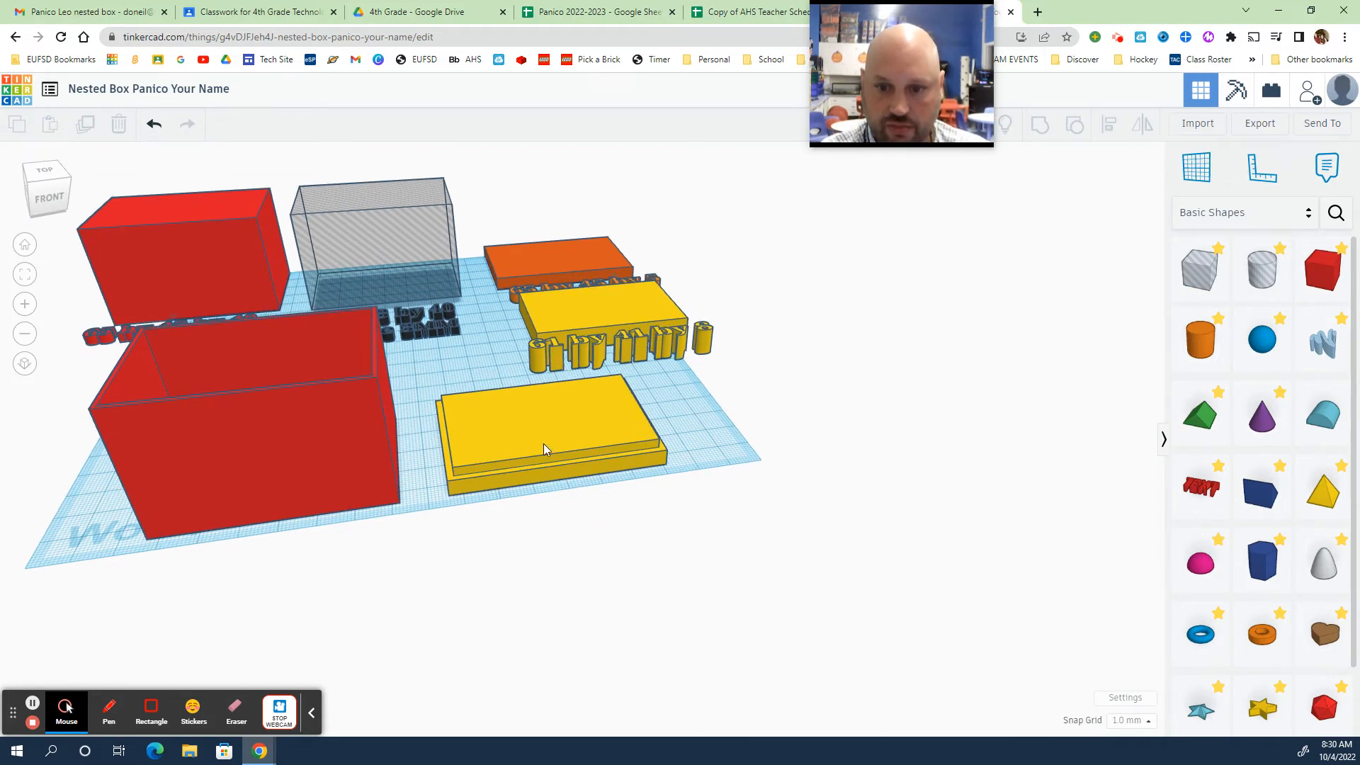
Examine the size labels of the red box, the hole box with its raise note, and the orange and yellow lid pieces
right_drag(565, 510, 716, 404)
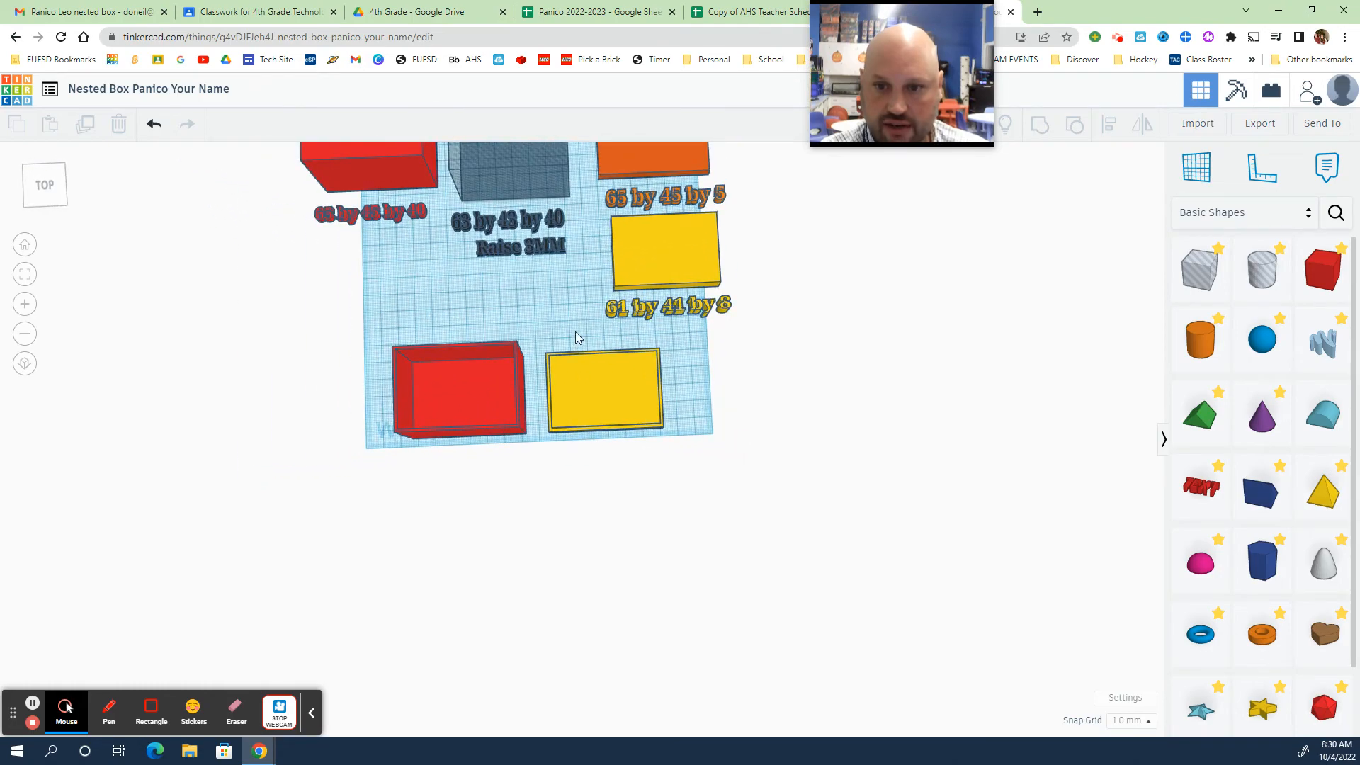
click(491, 255)
click(28, 277)
scroll(441, 409, down, 5)
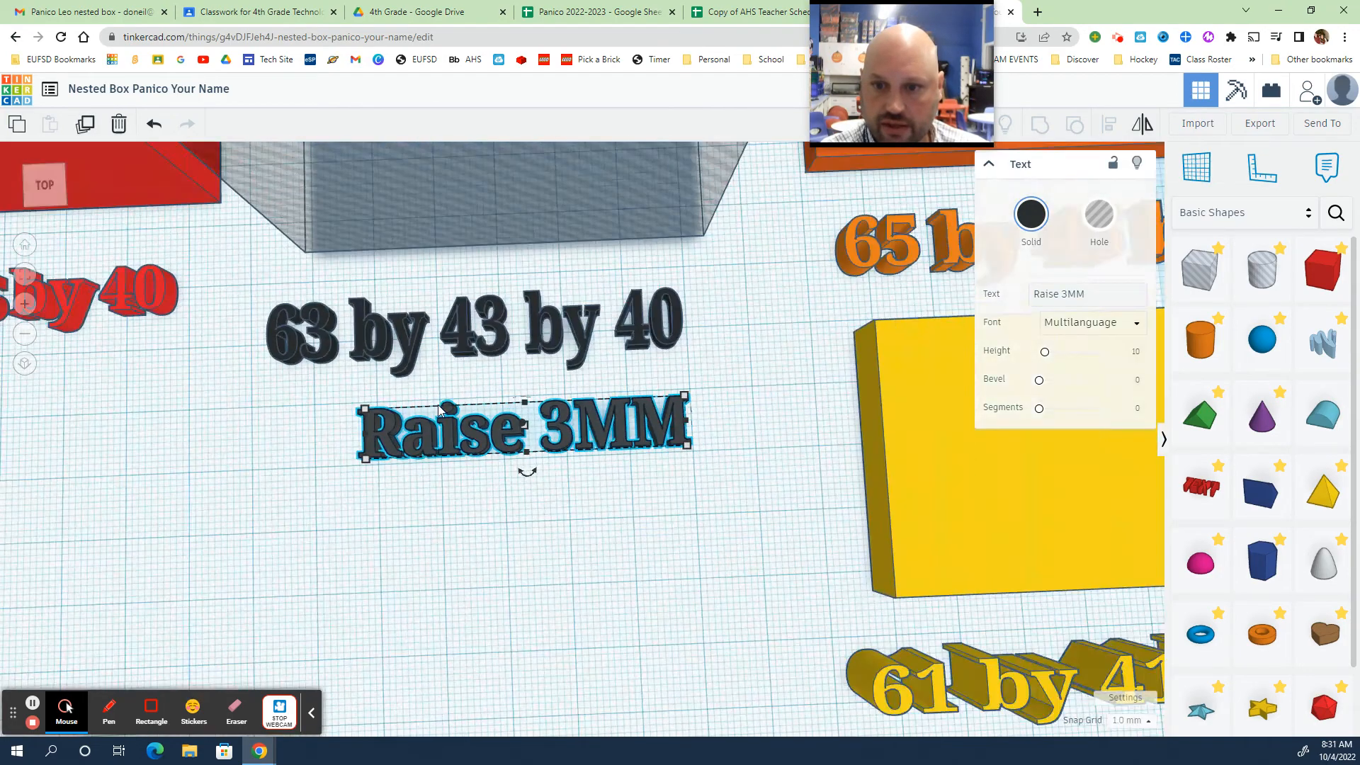
scroll(441, 409, down, 1)
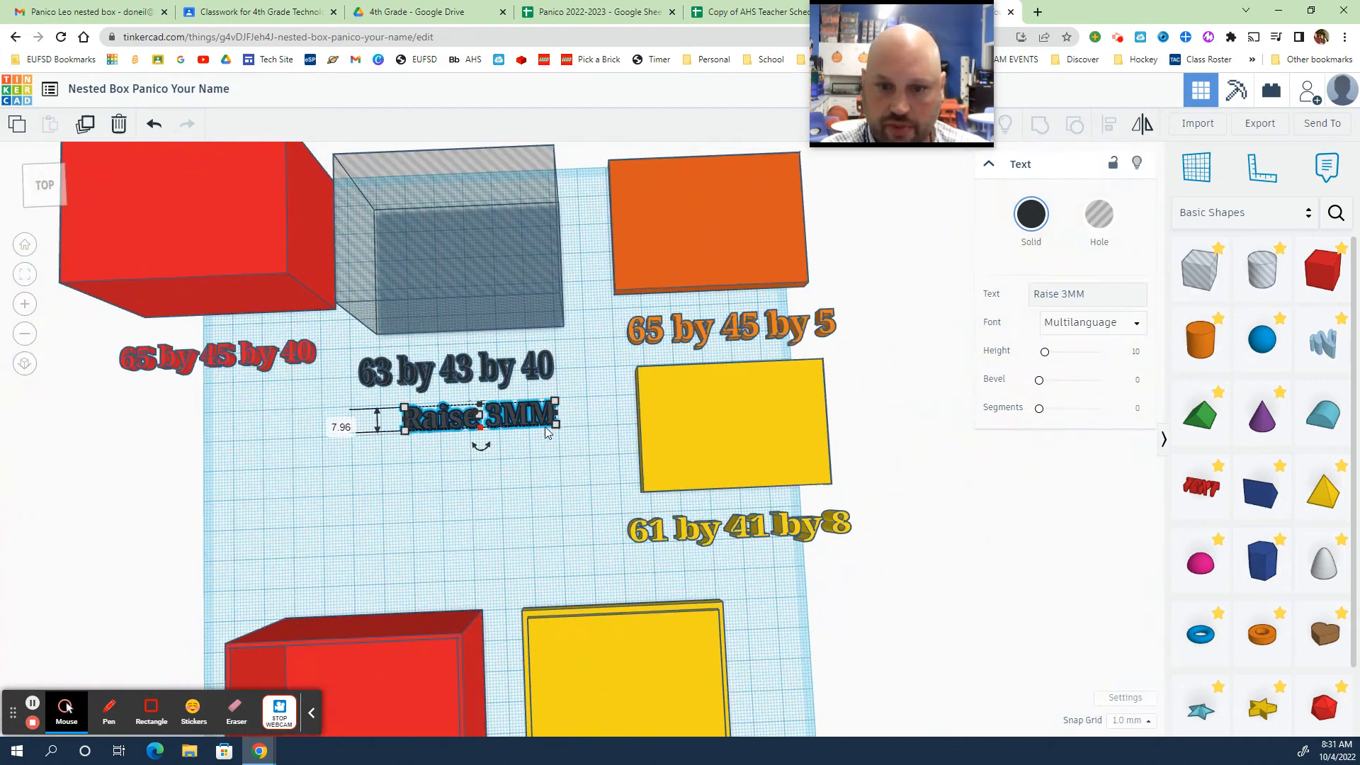
click(563, 460)
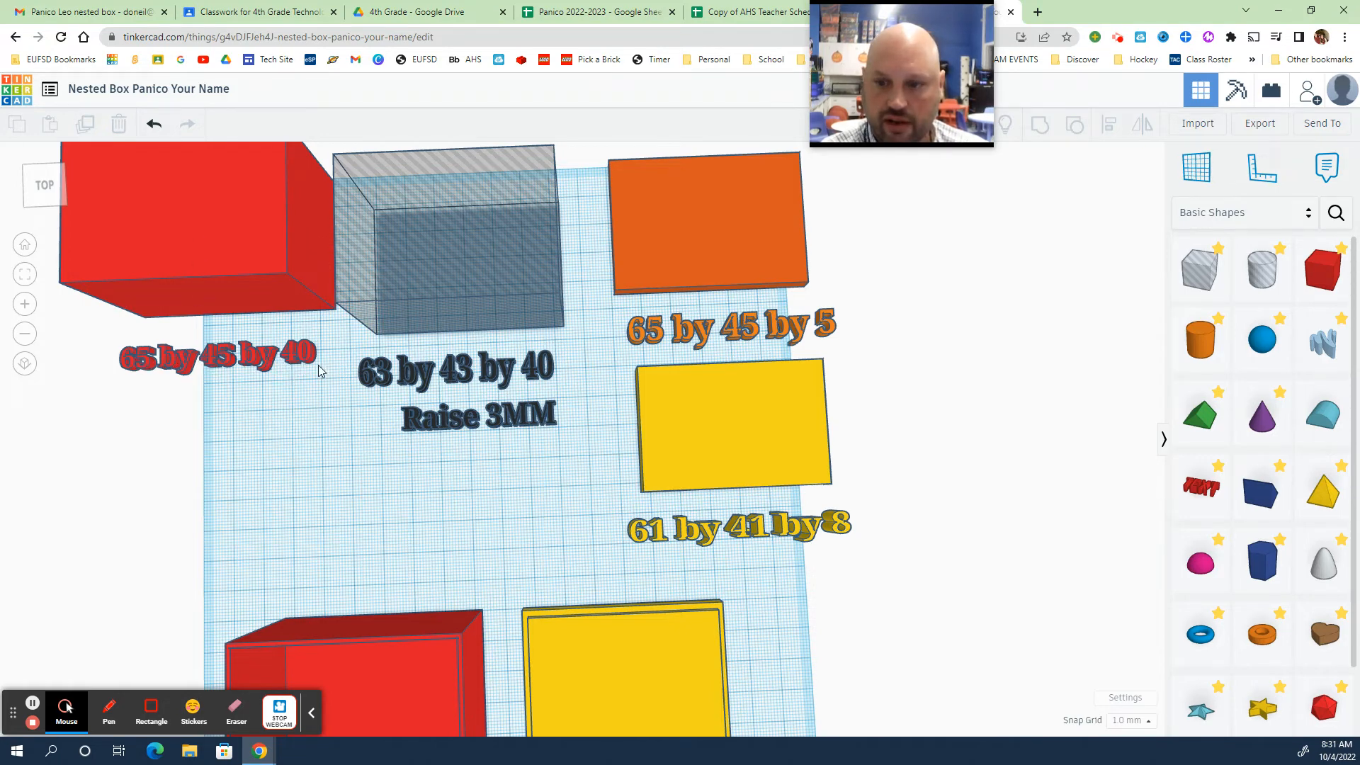
click(510, 261)
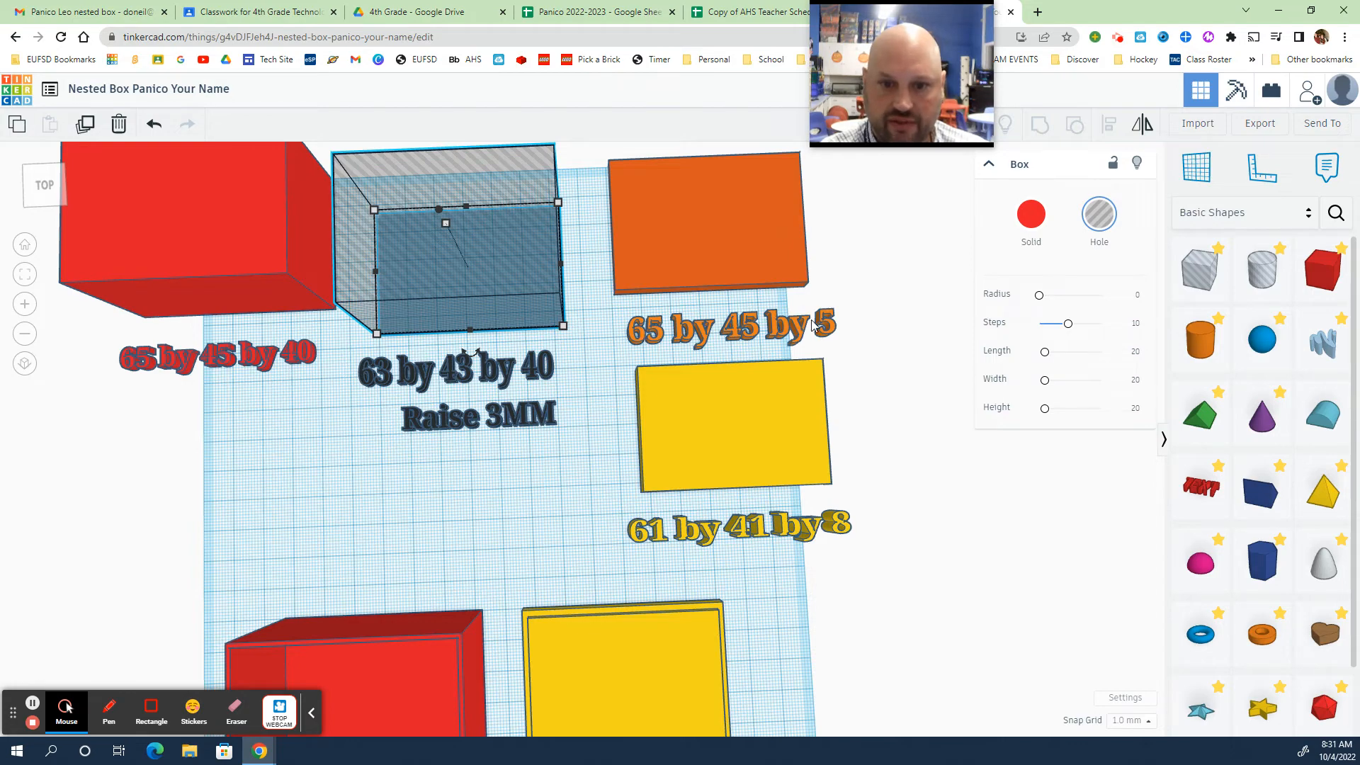
right_drag(873, 422, 725, 444)
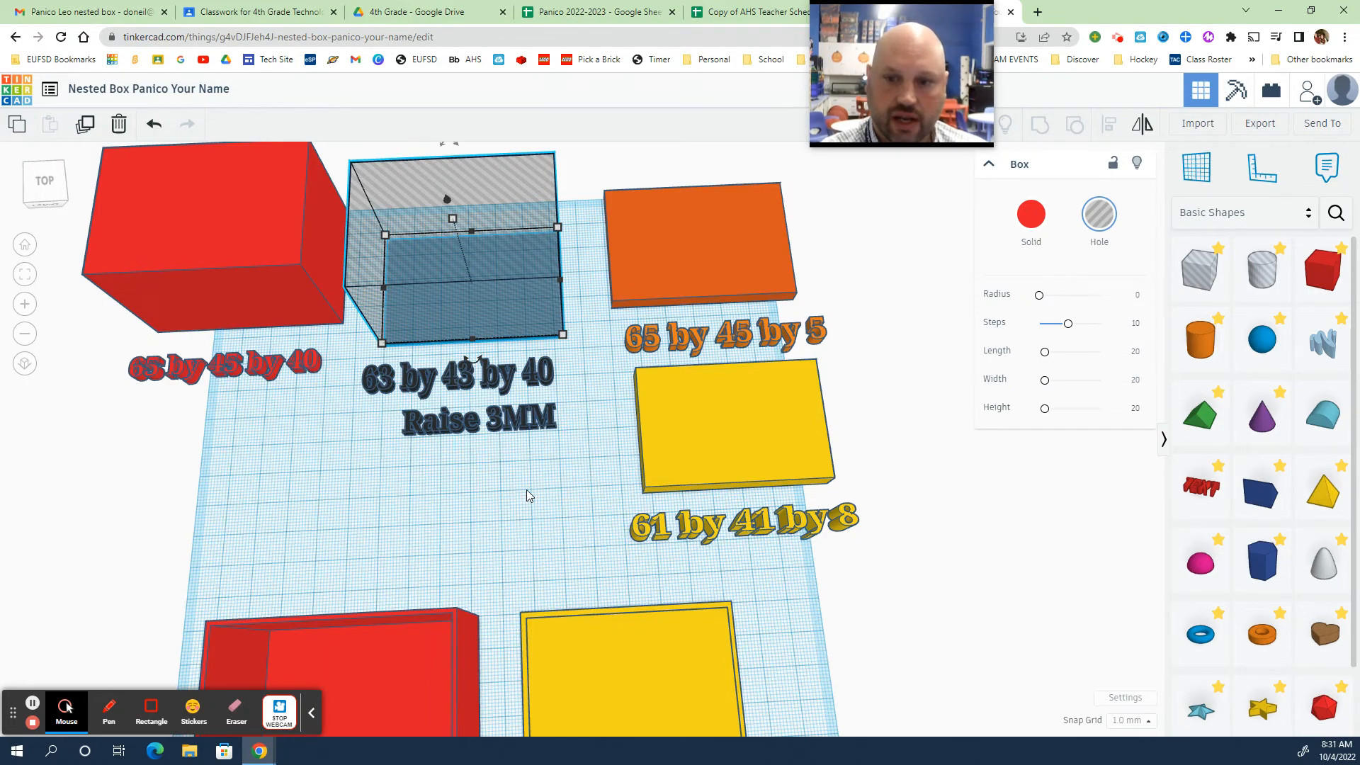
right_drag(528, 496, 186, 382)
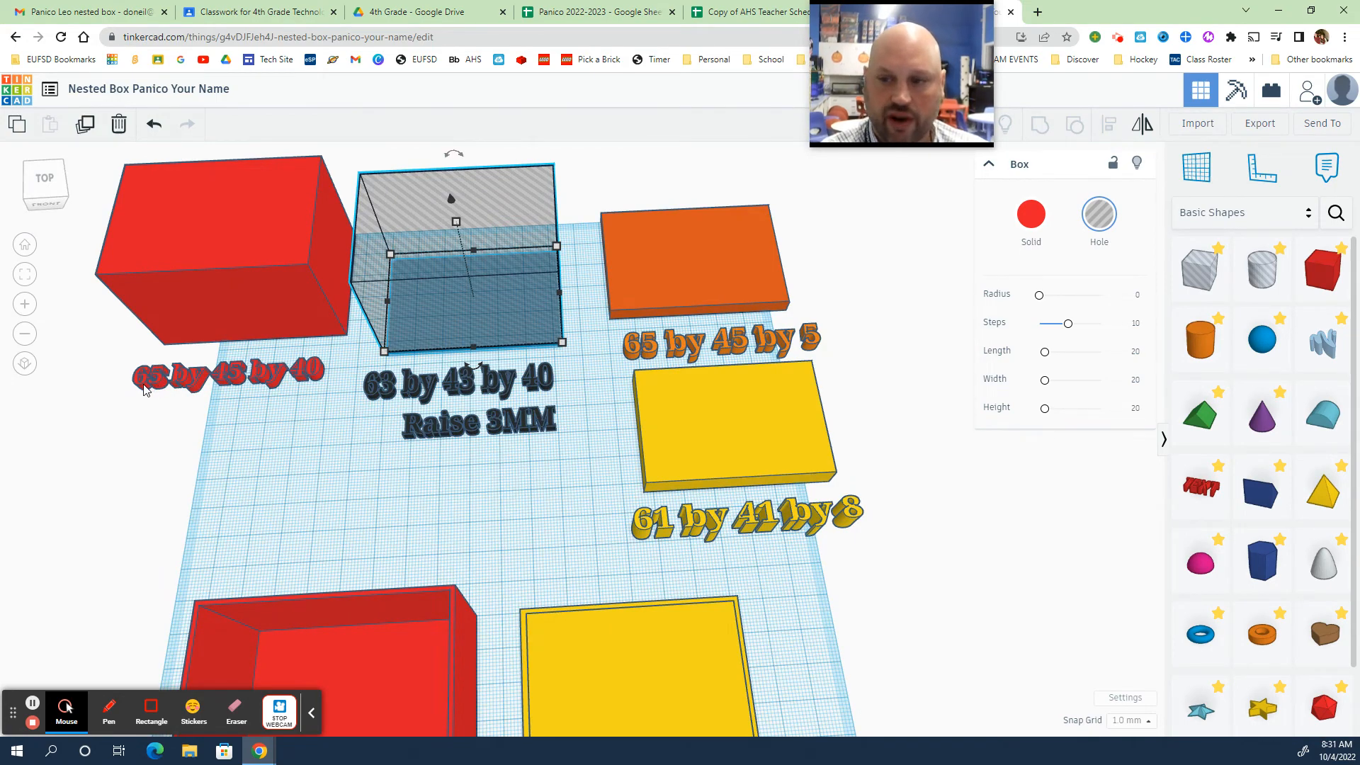
Review the finished hollow red box and yellow lid alongside the labelled source shapes from an angled front view
right_drag(364, 503, 358, 464)
scroll(359, 463, down, 3)
right_drag(527, 513, 535, 490)
scroll(494, 527, down, 1)
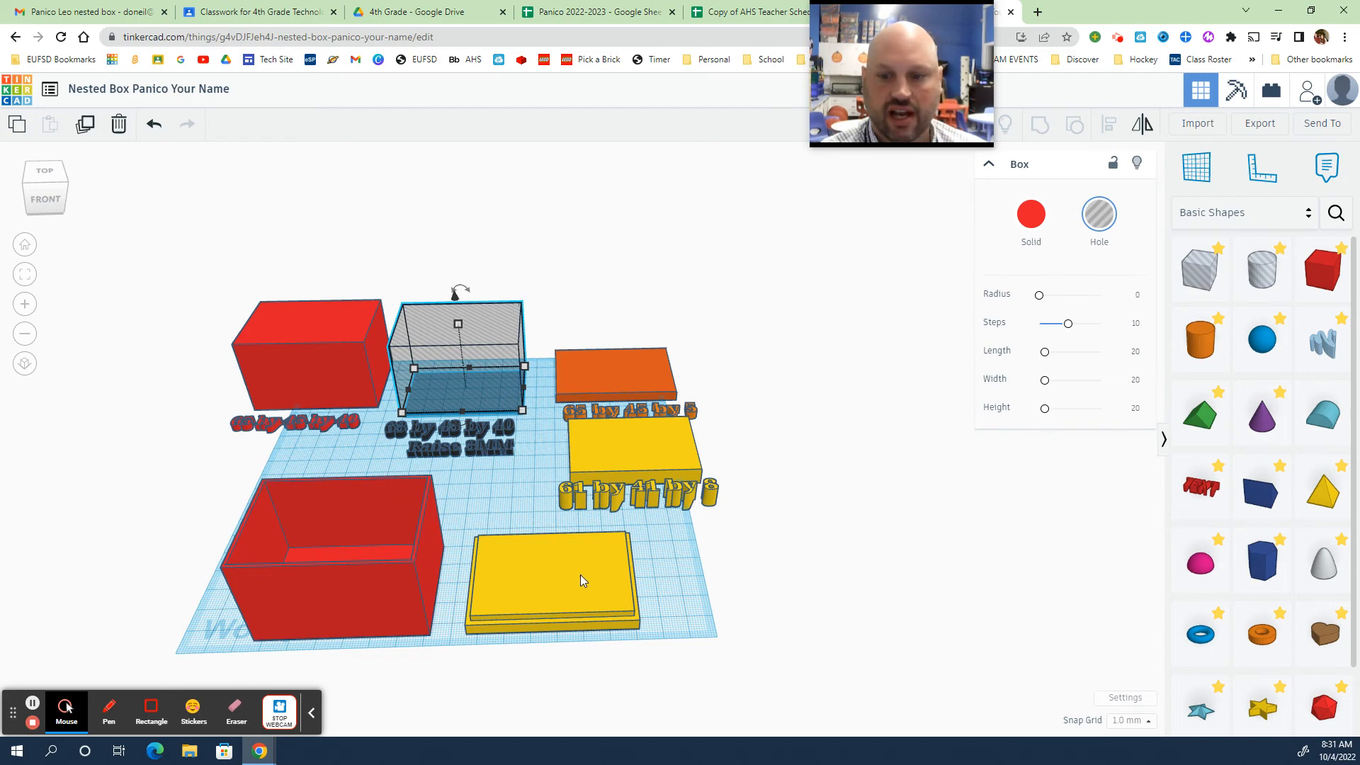
right_drag(665, 606, 731, 568)
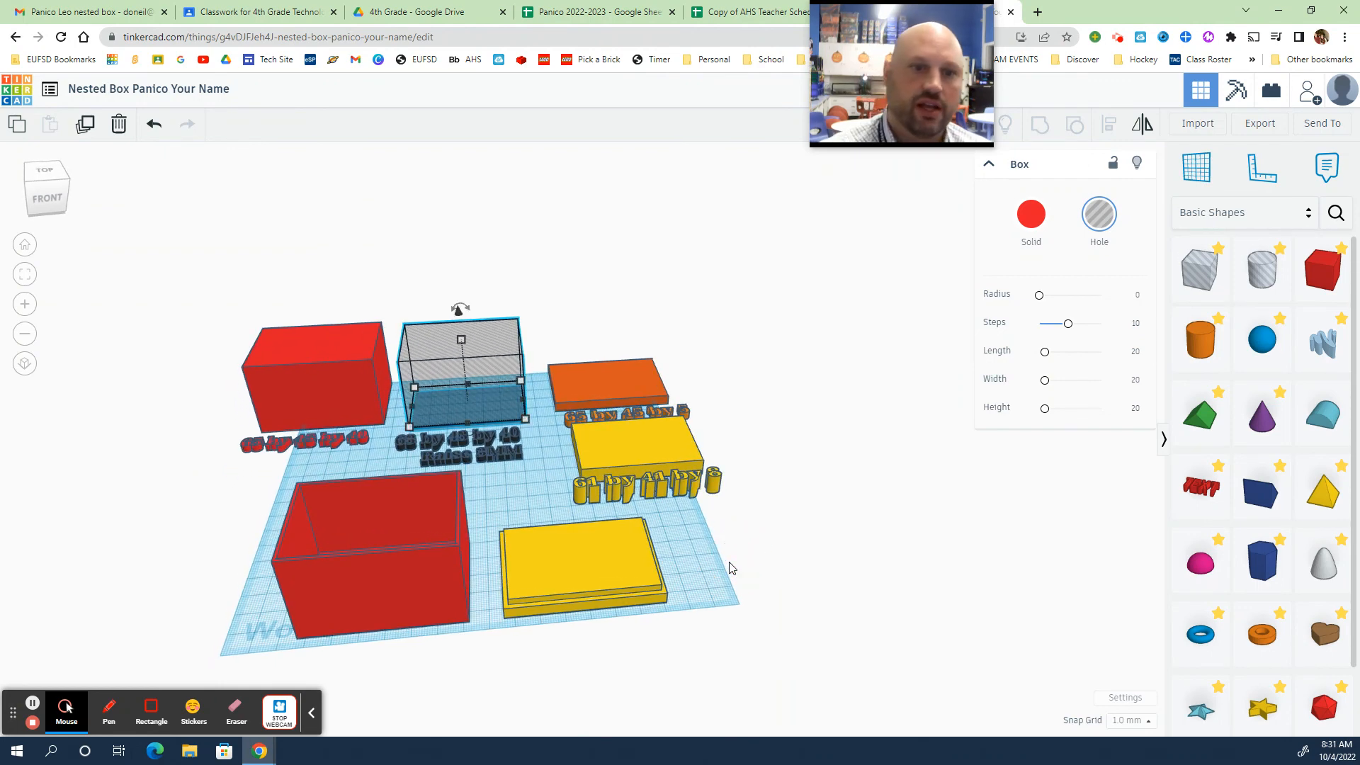